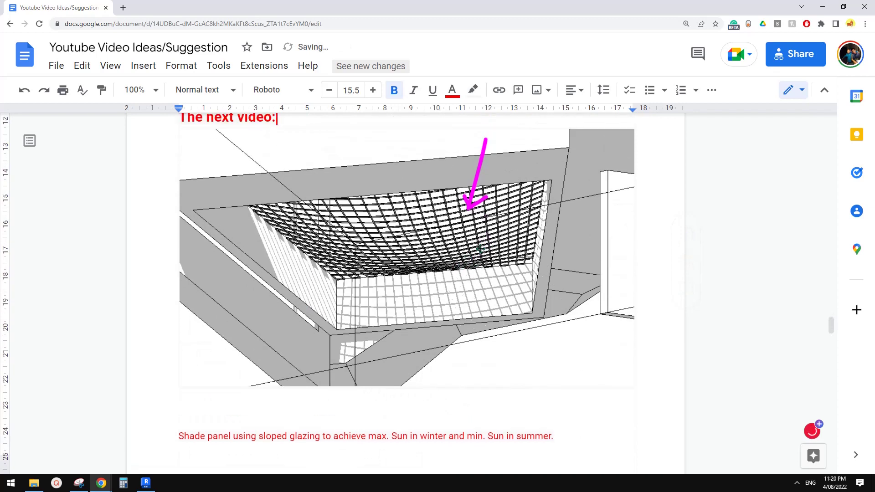
Step: Search the web for "architecture net suspended" in a new browser window and show the image results
scroll(490, 261, "up", 1)
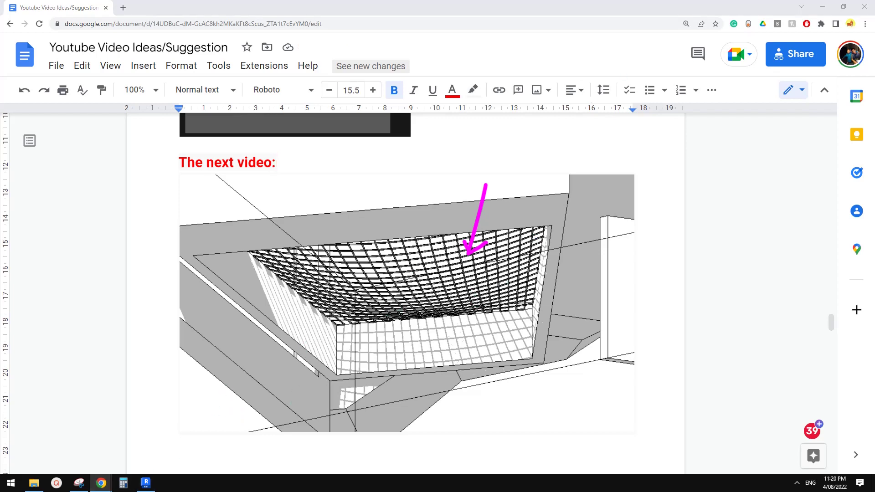
key("ctrl+n")
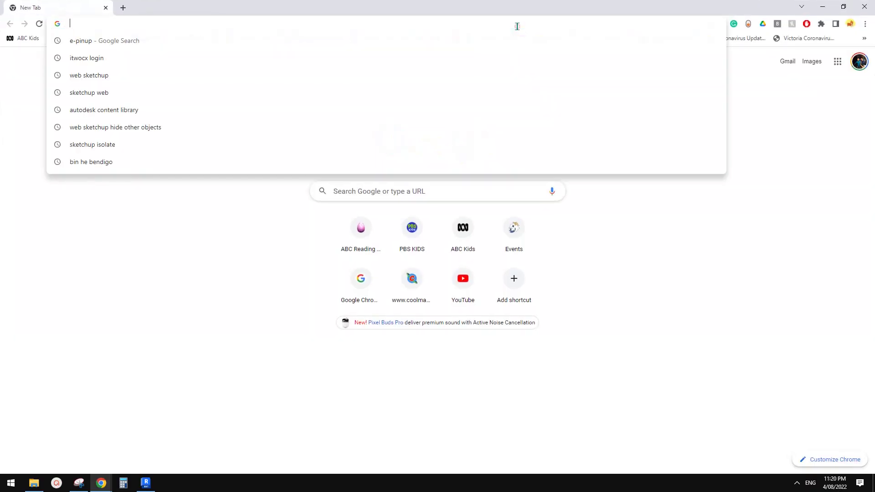
type("arcjote")
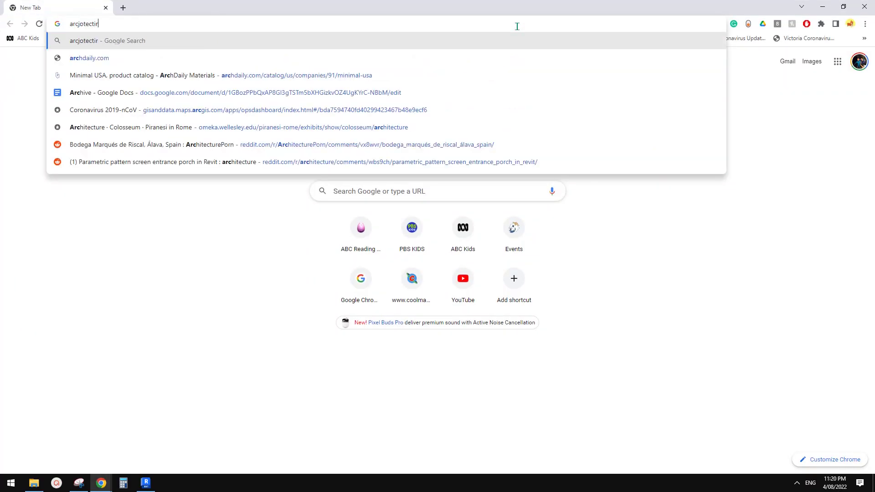
type("ctir")
key("BackSpace")
key("BackSpace")
key("BackSpace")
key("BackSpace")
key("BackSpace")
key("BackSpace")
key("BackSpace")
key("BackSpace")
key("BackSpace")
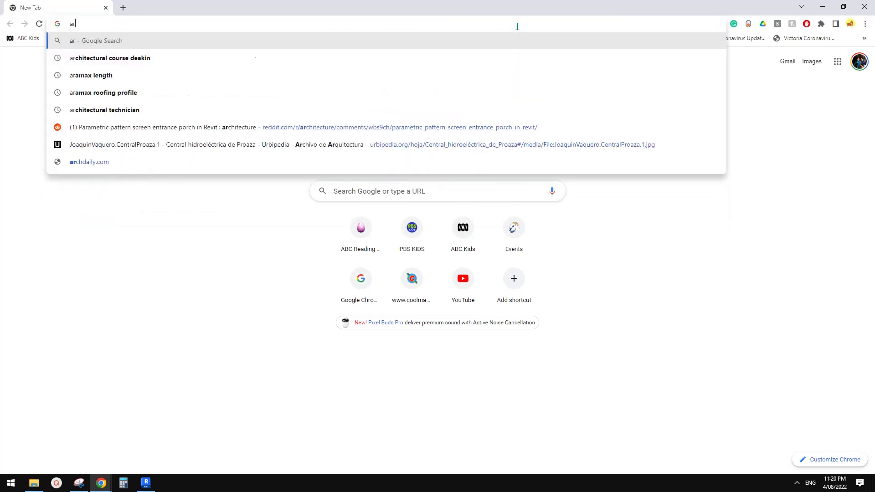
type("chitecture")
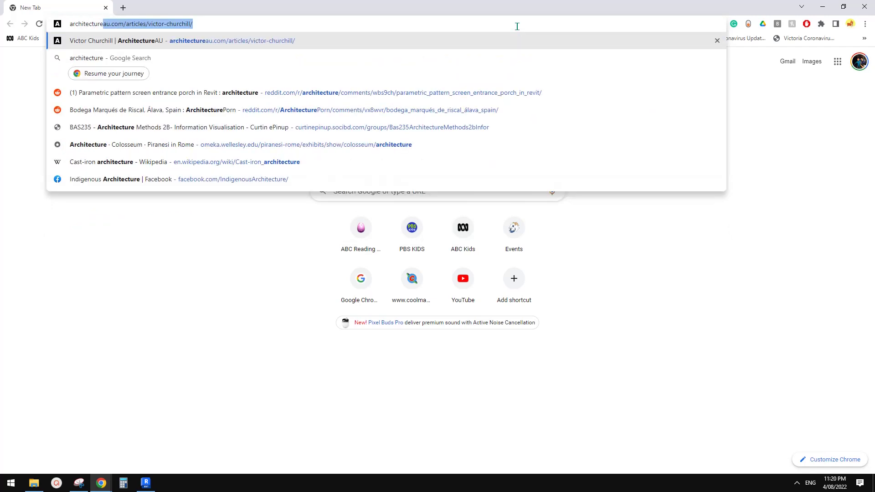
type(" net")
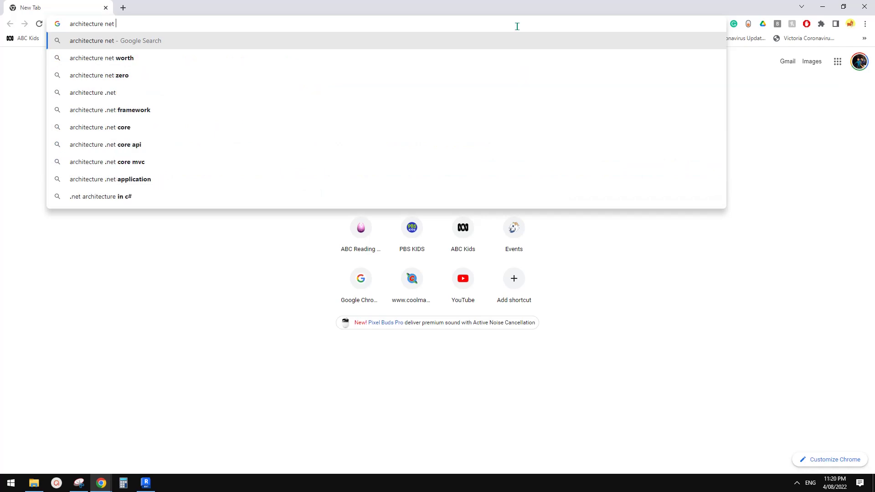
type(" suspended")
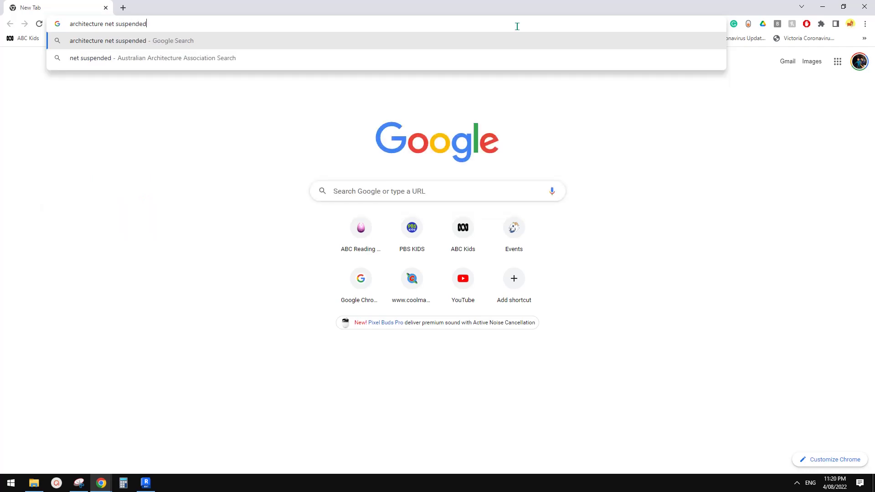
key("Return")
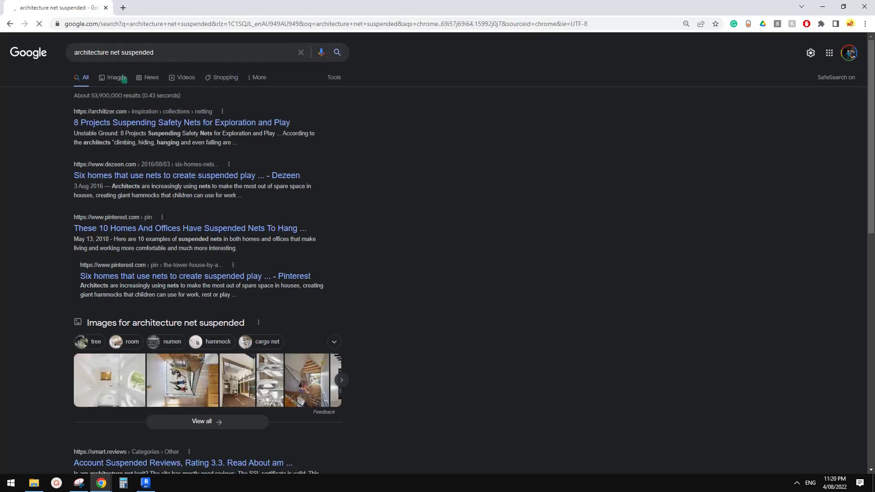
left_click(117, 76)
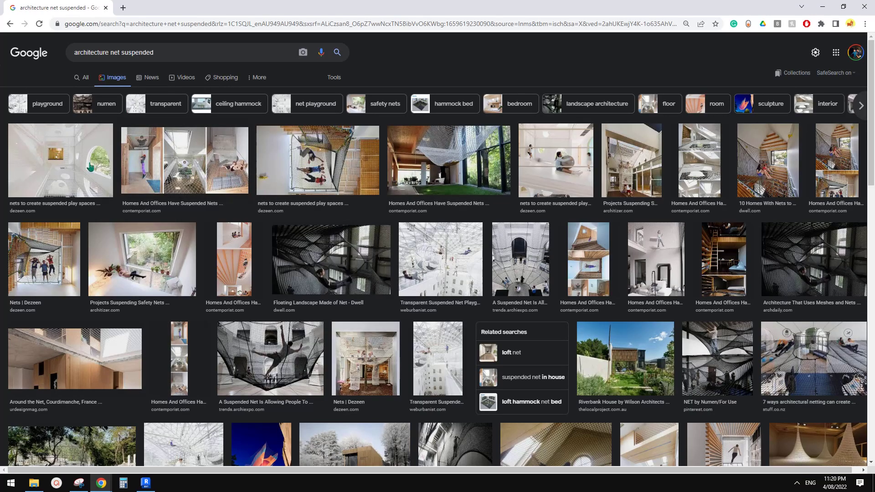
Step: Examine the suspended-net reference photos from Dezeen and Contemporist in enlarged preview, and return to the video ideas document
left_click(69, 177)
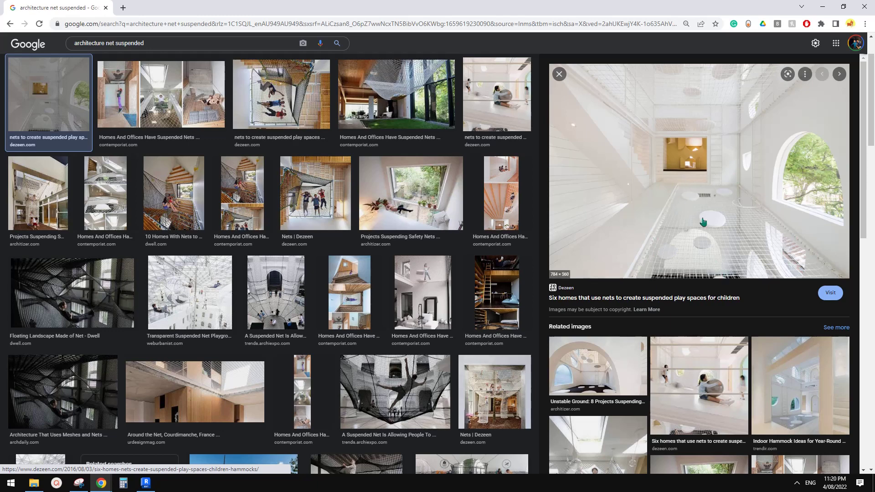
left_click(169, 121)
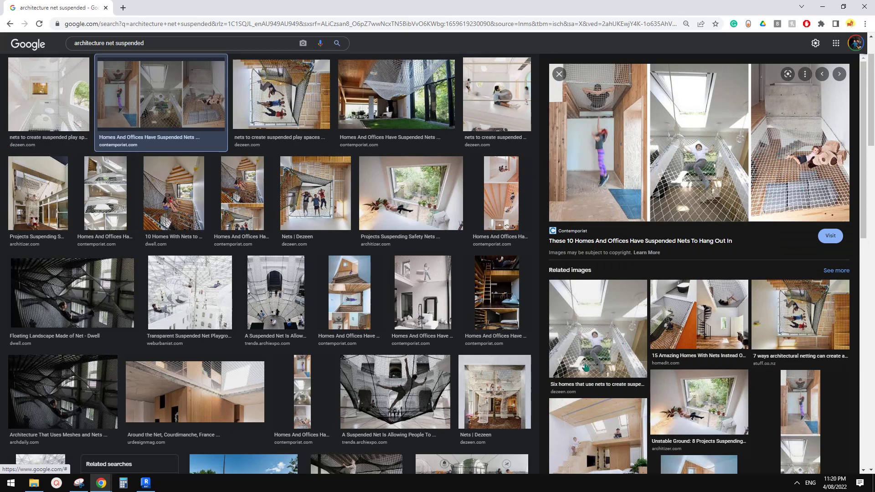
left_click(412, 91)
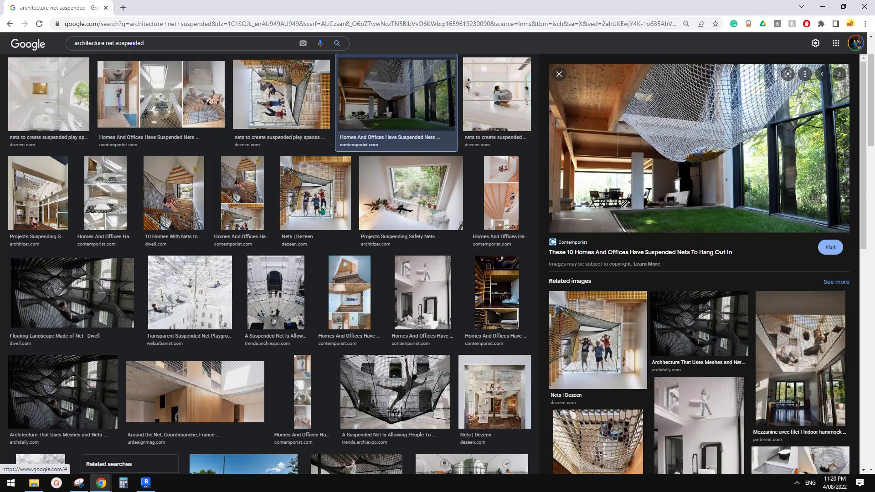
left_click(47, 101)
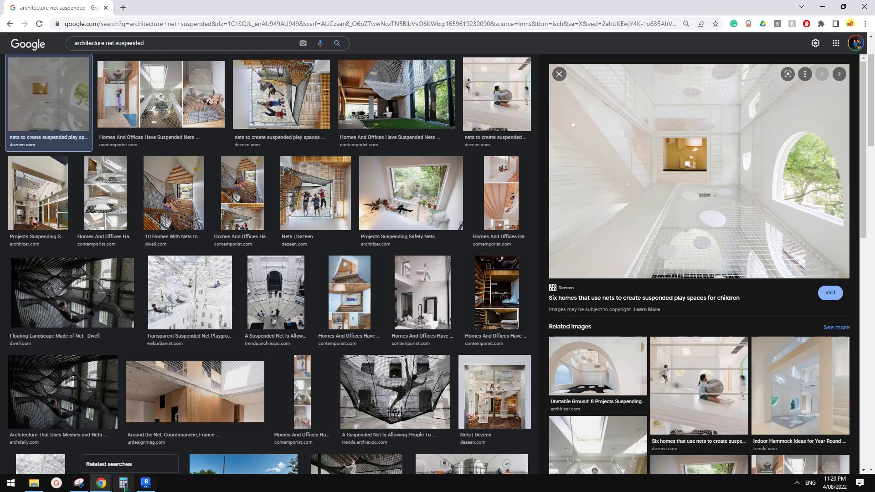
mouse_move(108, 488)
left_click(159, 453)
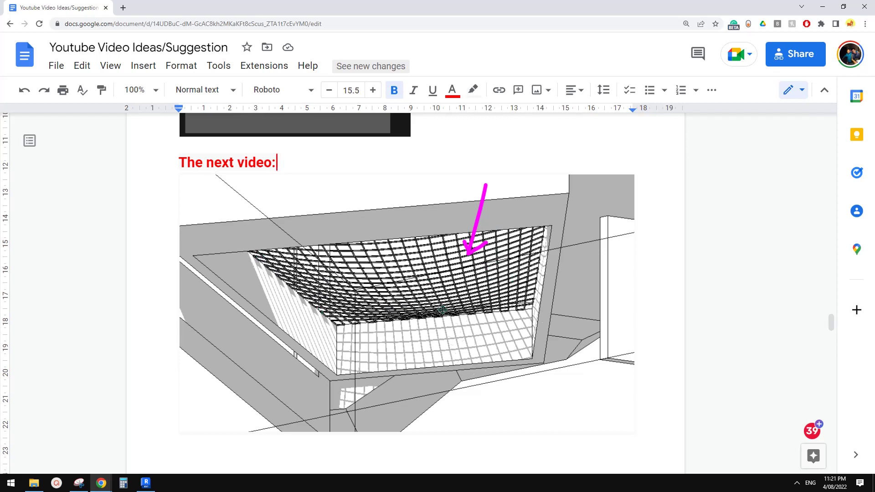
Step: Switch to Revit and create a new project from the Architectural Template
left_click(146, 483)
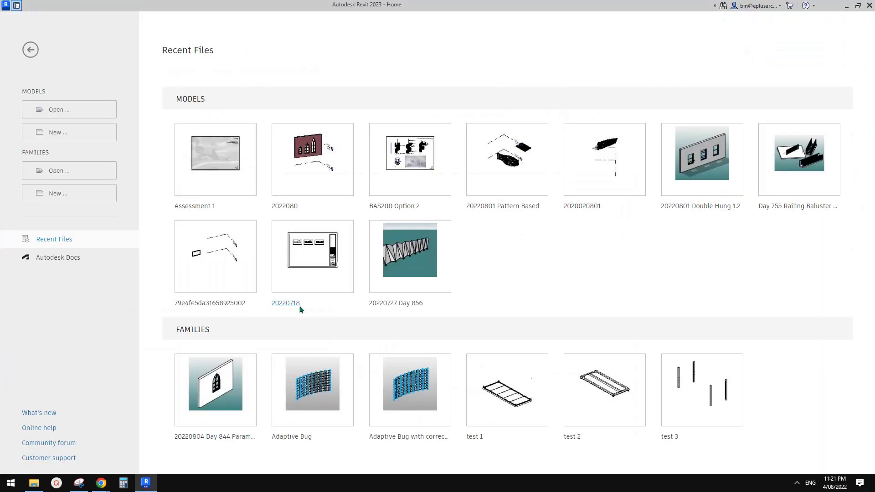
left_click(52, 131)
left_click(425, 222)
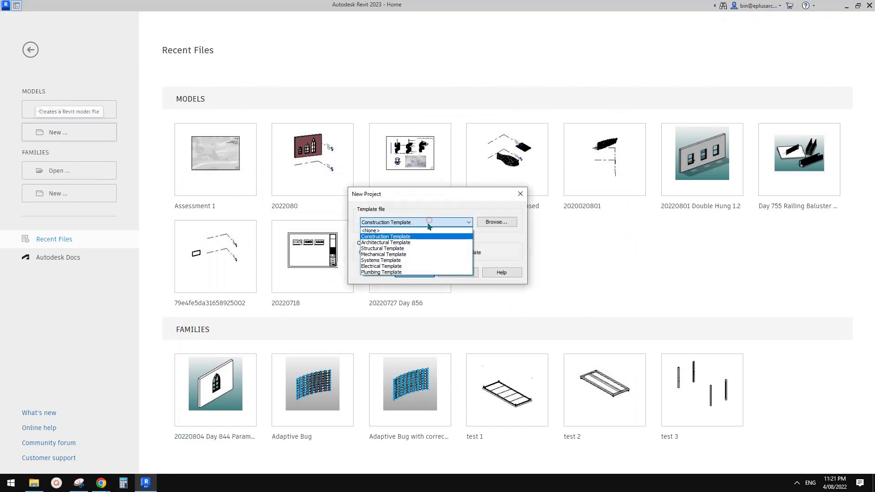
left_click(383, 240)
left_click(421, 273)
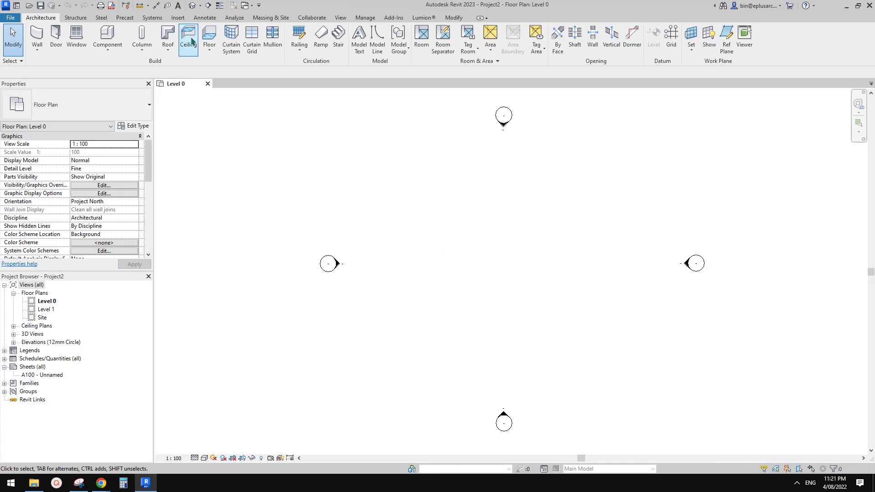
Step: Model a rectangular floor between the elevation markers on Level 0, with an inner opening of about 3600 by 3700 mm
left_click(209, 37)
left_click(471, 31)
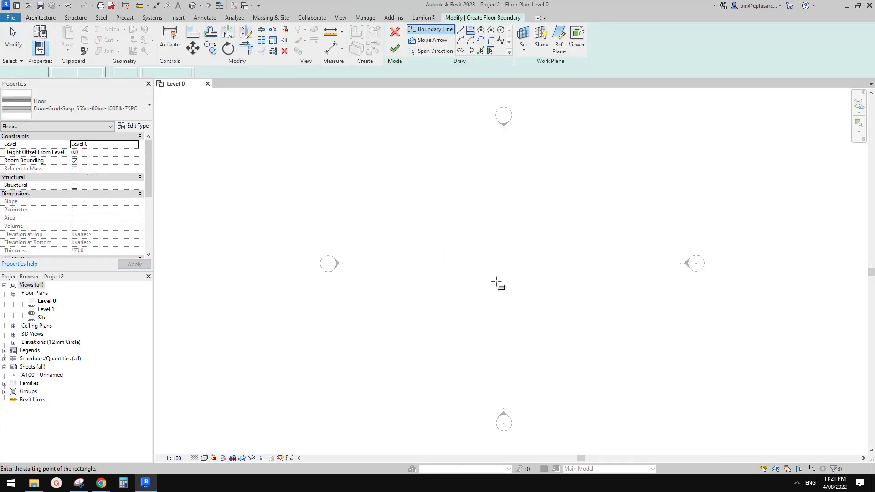
left_click(427, 217)
left_click(598, 369)
left_click(484, 272)
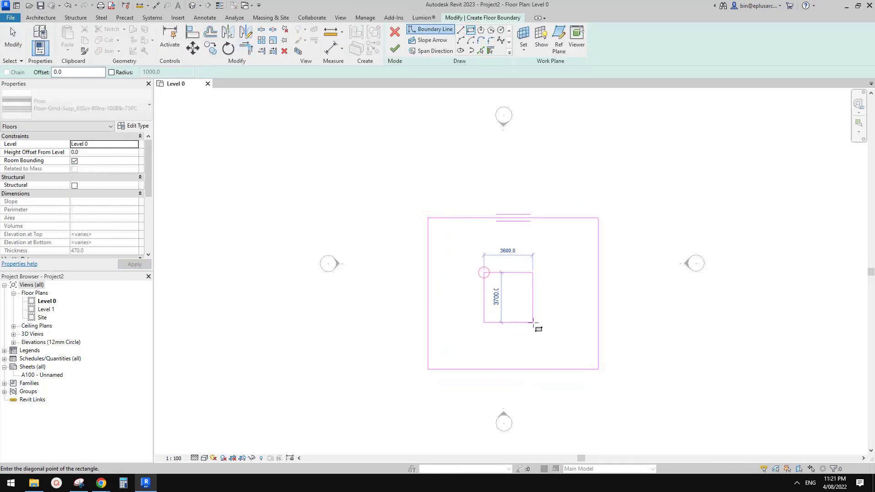
left_click(533, 322)
left_click(395, 48)
left_click(509, 196)
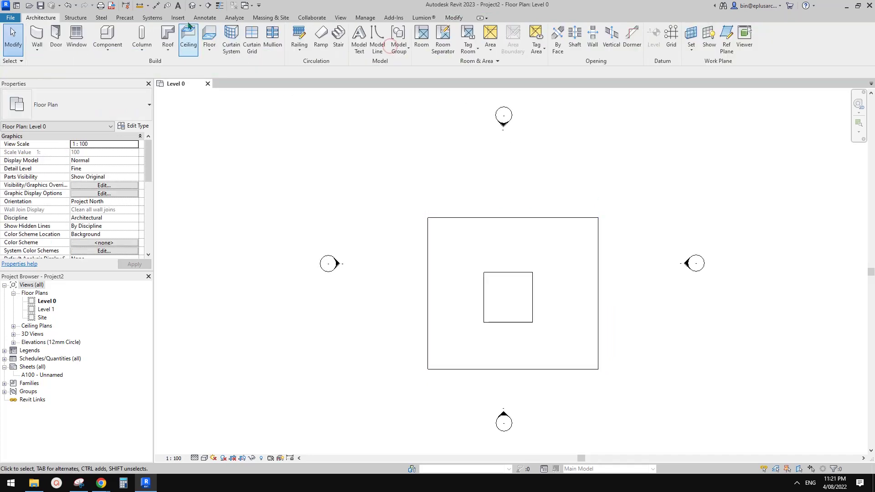
Step: Open the default 3D view and examine the floor slab around its rectangular opening
left_click(192, 6)
scroll(566, 340, "up", 3)
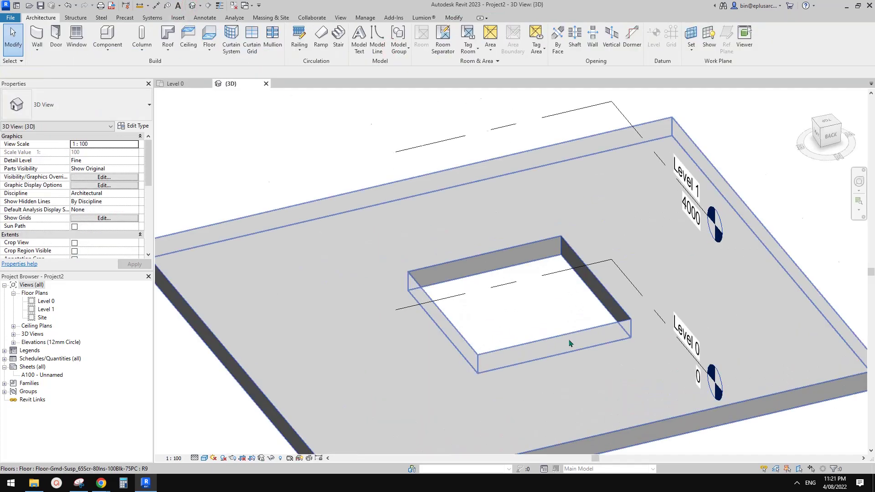
left_click(570, 344)
scroll(560, 258, "up", 2)
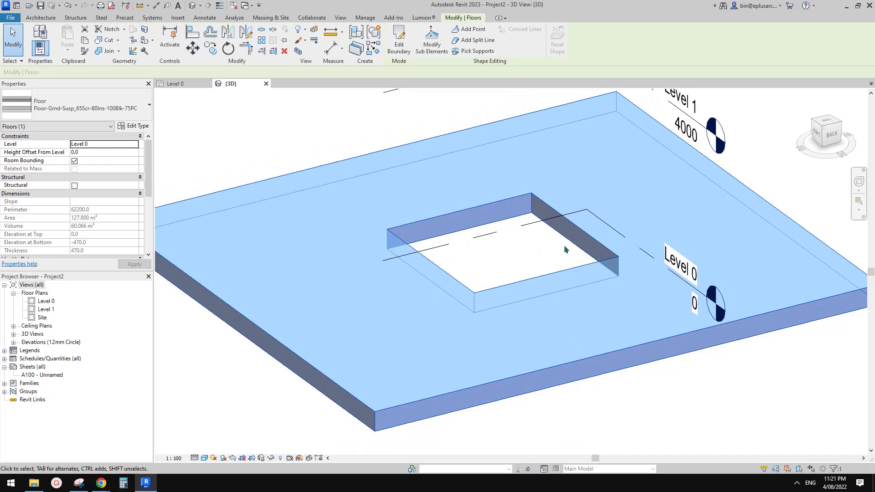
mouse_move(567, 248)
middle_mouse_down("shift")
mouse_move(649, 196)
mouse_move(688, 325)
mouse_move(588, 272)
mouse_move(527, 260)
middle_mouse_up("shift")
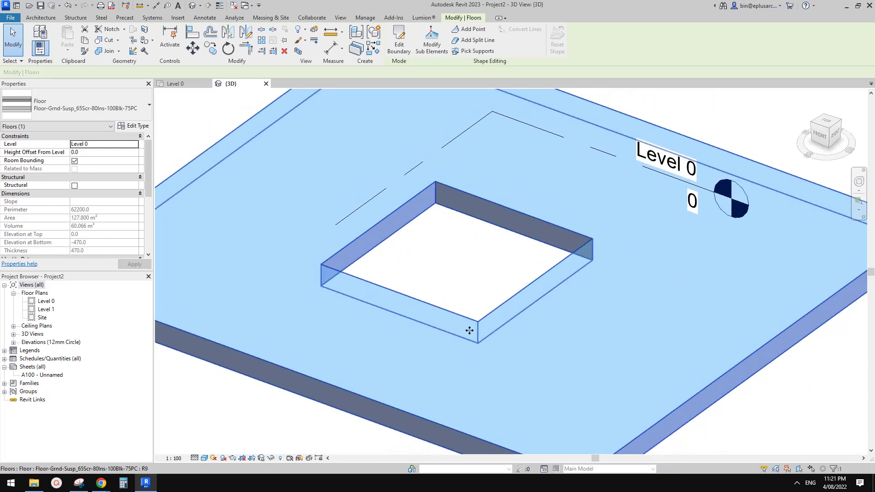
middle_click_drag(471, 242, 586, 253)
left_click(603, 224)
scroll(603, 224, "up", 1)
middle_click_drag(592, 220, 607, 199)
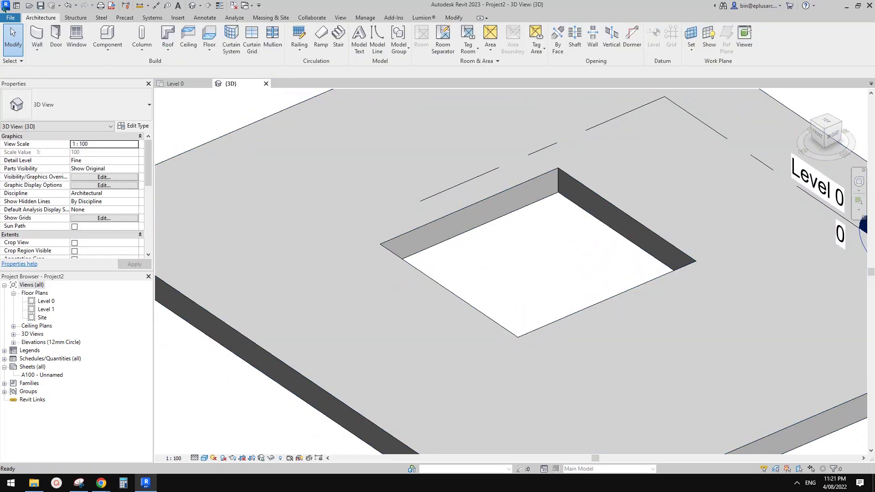
Step: Create a new family from the Metric Generic Model Pattern Based.rft template
key("alt+f")
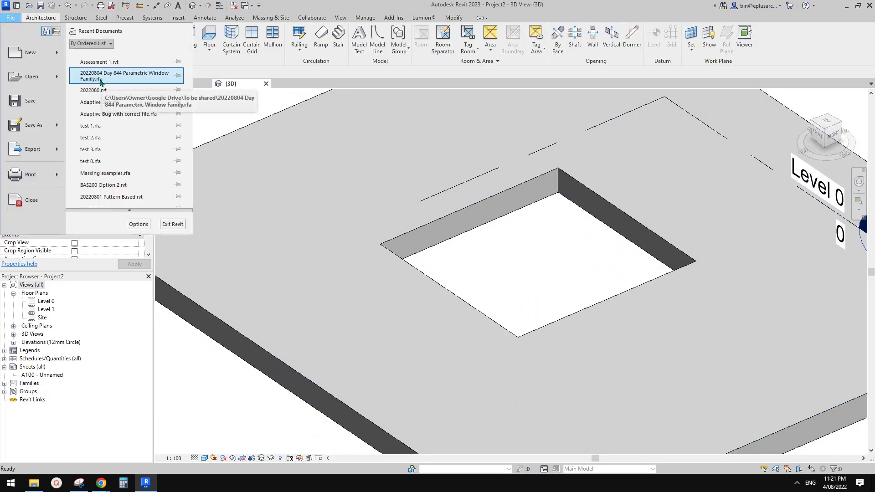
left_click(56, 53)
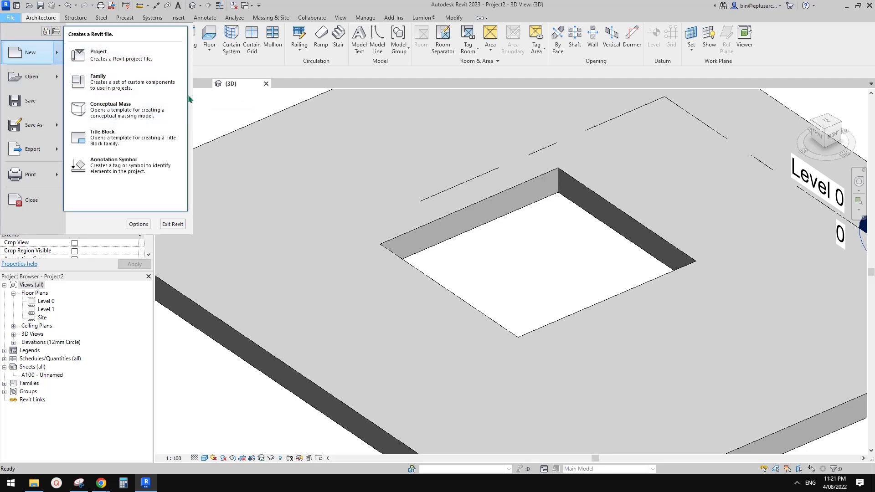
left_click(132, 84)
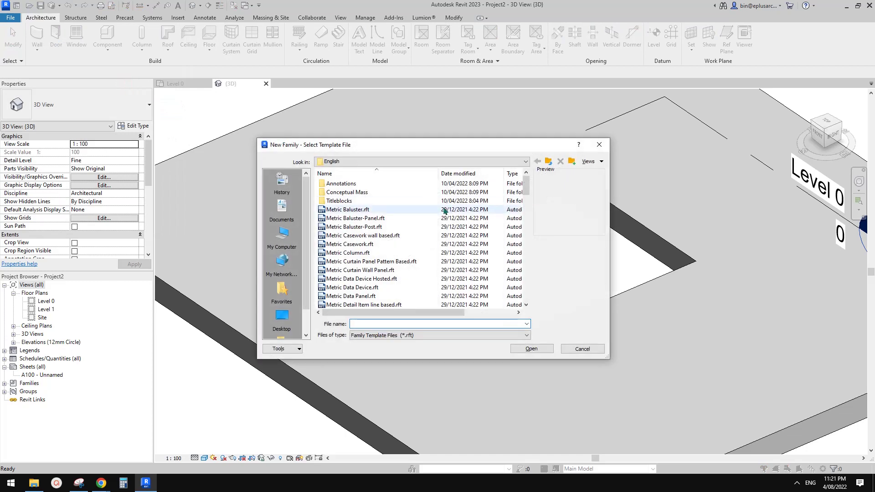
left_click(526, 205)
left_click(527, 222)
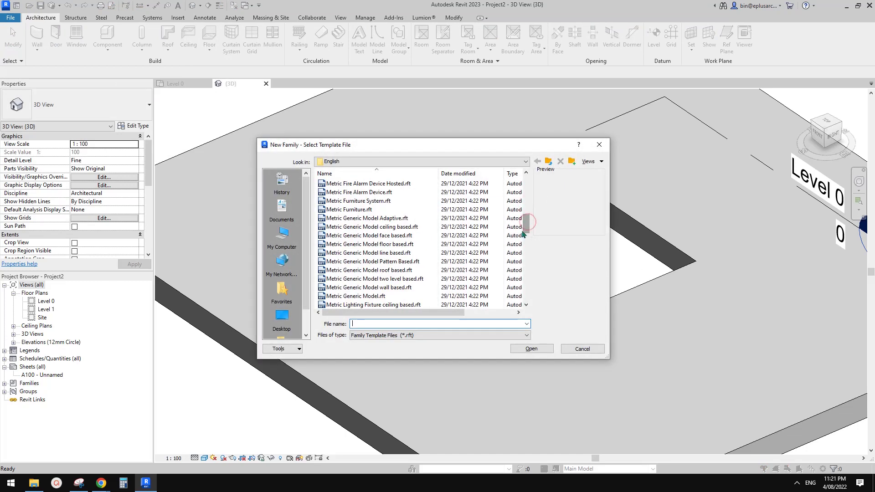
left_click(374, 261)
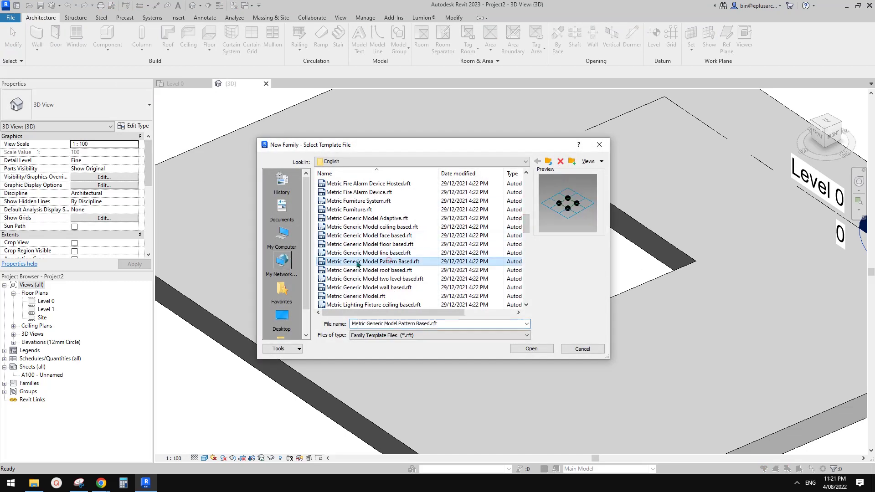
double_click(399, 262)
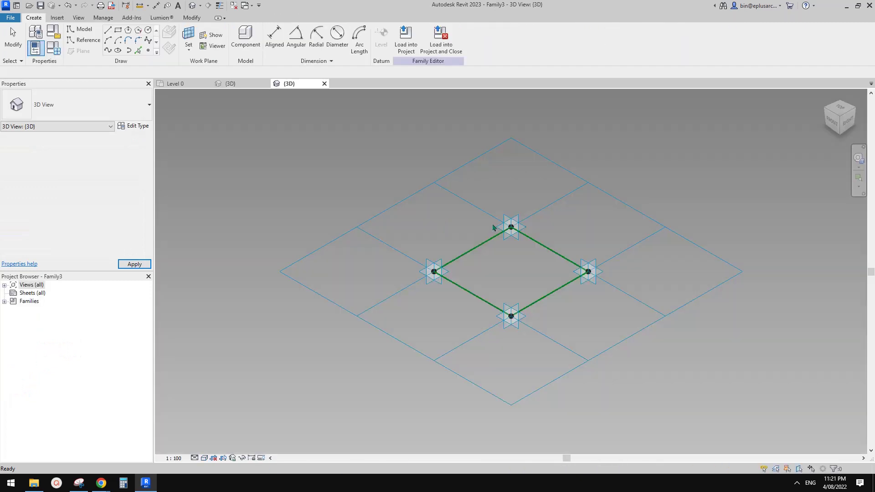
Step: Change the family's tile pattern grid type to Rectangle Checkerboard and deselect the grid
left_click(572, 189)
left_click(89, 103)
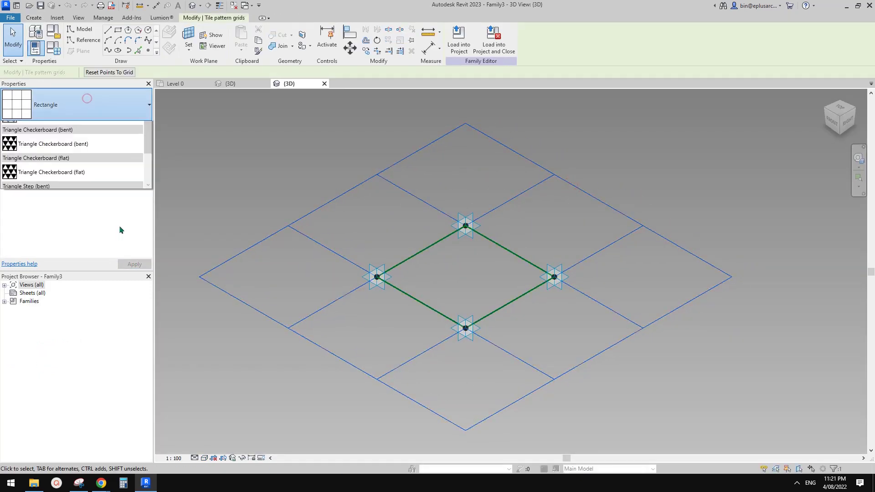
scroll(92, 273, "down", 4)
scroll(100, 274, "up", 5)
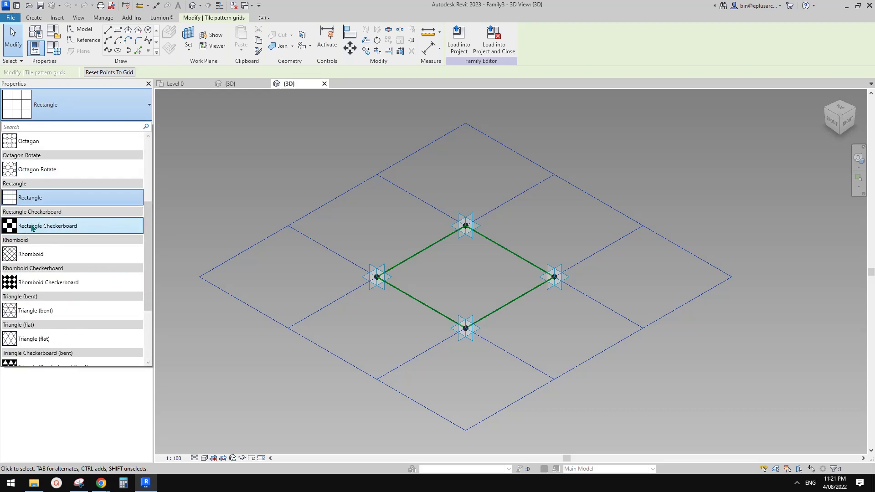
mouse_move(50, 232)
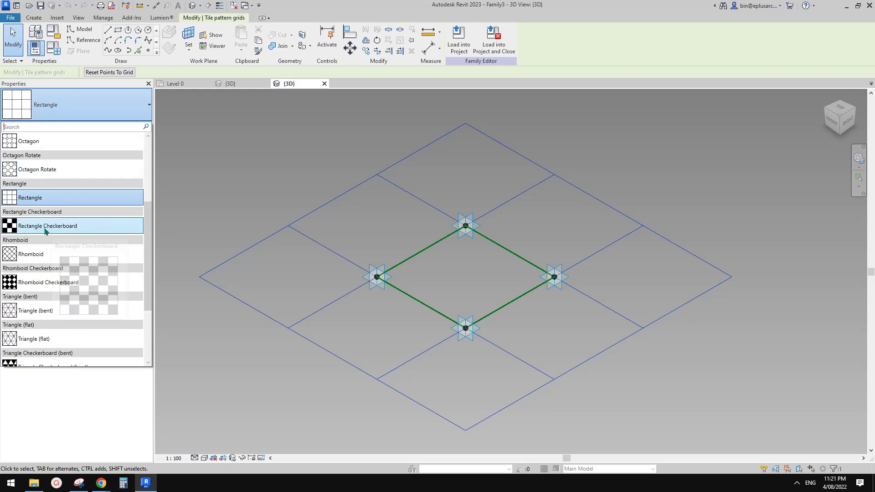
left_click(73, 228)
left_click(673, 184)
scroll(656, 180, "down", 3)
scroll(519, 234, "up", 3)
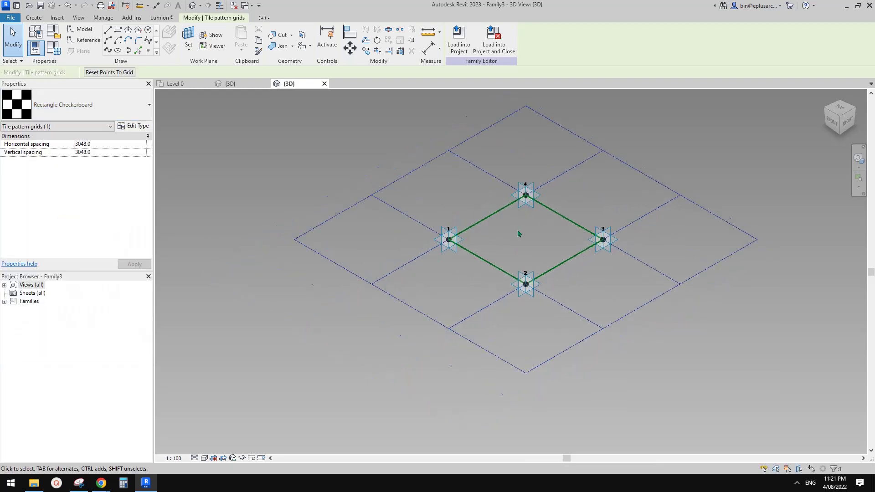
scroll(540, 211, "up", 1)
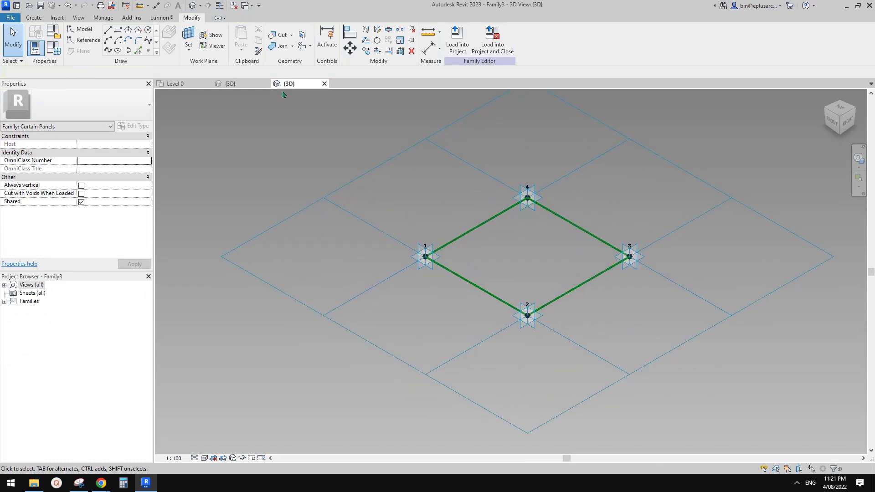
Step: Place a reference point on the reference line between points 1 and 4 and set its perpendicular plane as the work plane for a reference circle
left_click(148, 50)
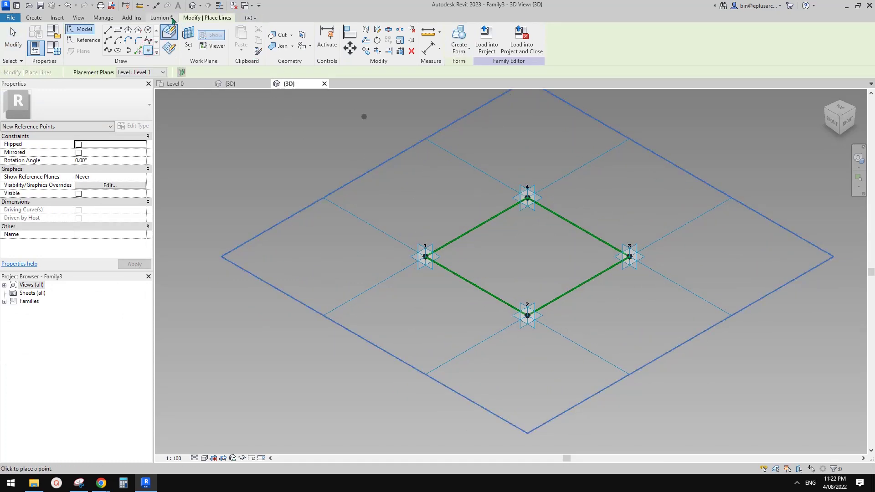
left_click(457, 238)
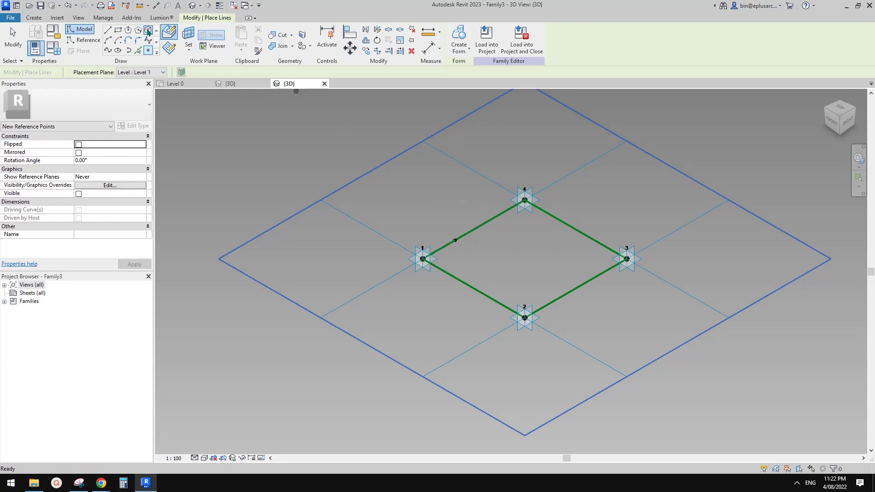
left_click(107, 30)
left_click(83, 39)
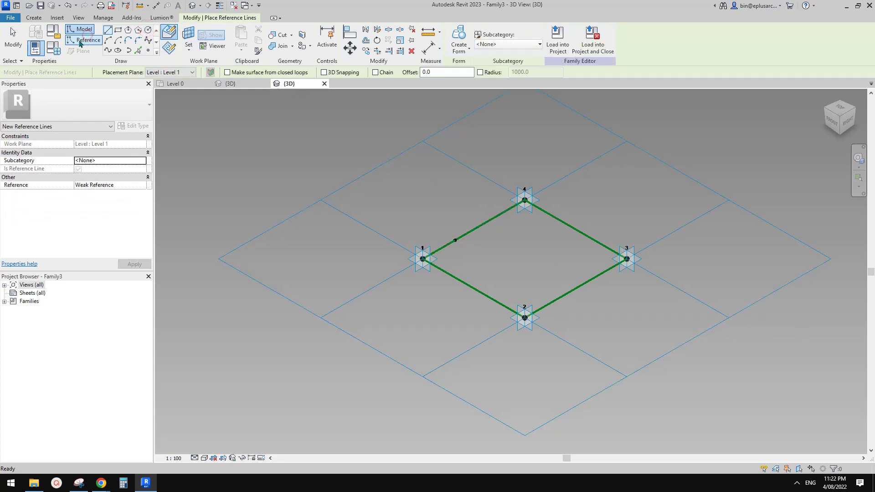
left_click(147, 30)
key("Escape")
key("Escape")
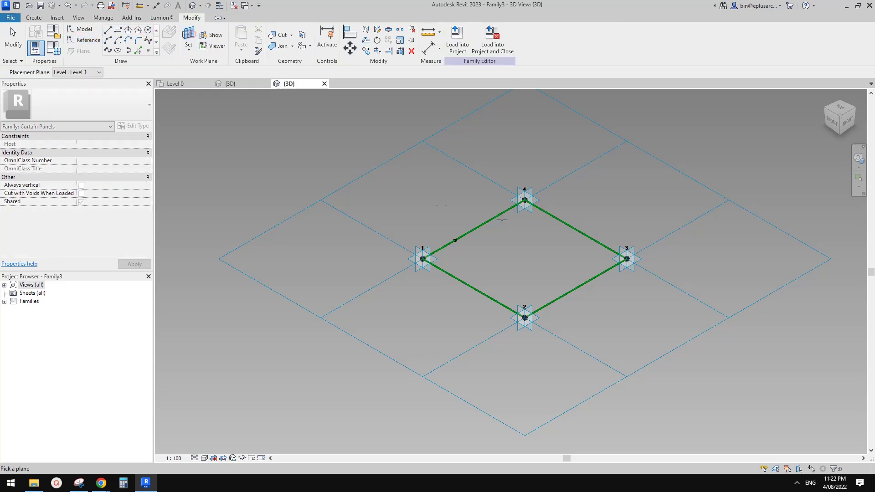
scroll(444, 237, "up", 5)
left_click(439, 220)
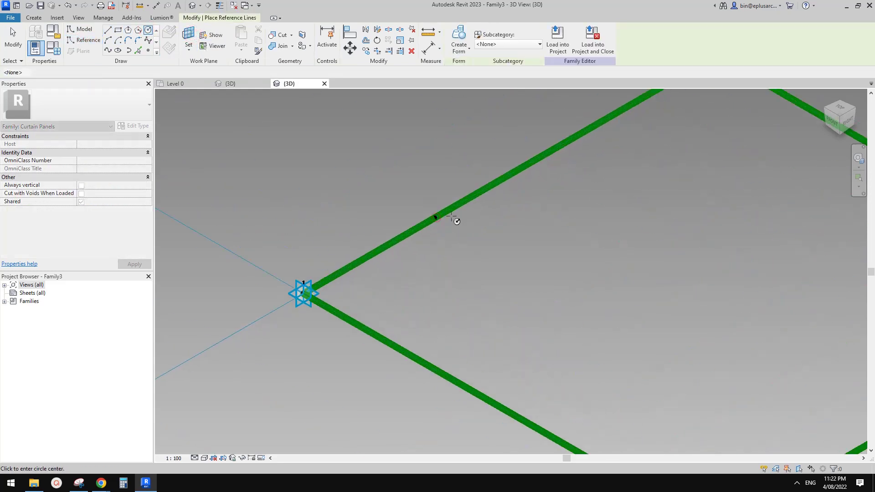
Step: Draw a reference circle centred on the hosted point and set its radius to 50 mm
left_click(434, 219)
left_click(453, 175)
middle_click_drag(546, 200, 542, 211)
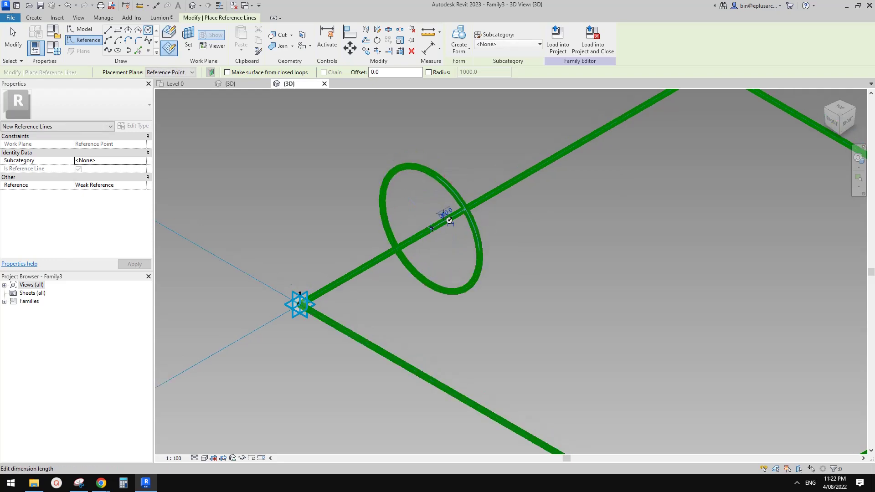
left_click(446, 213)
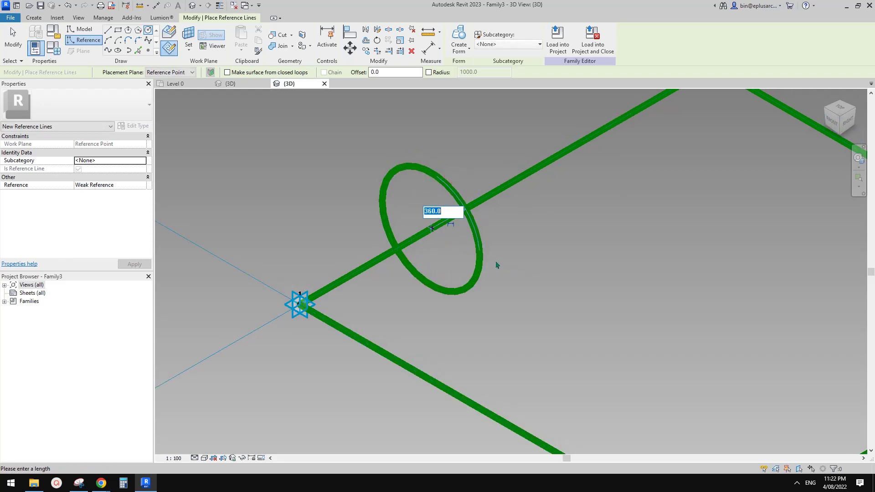
type("50")
key("Return")
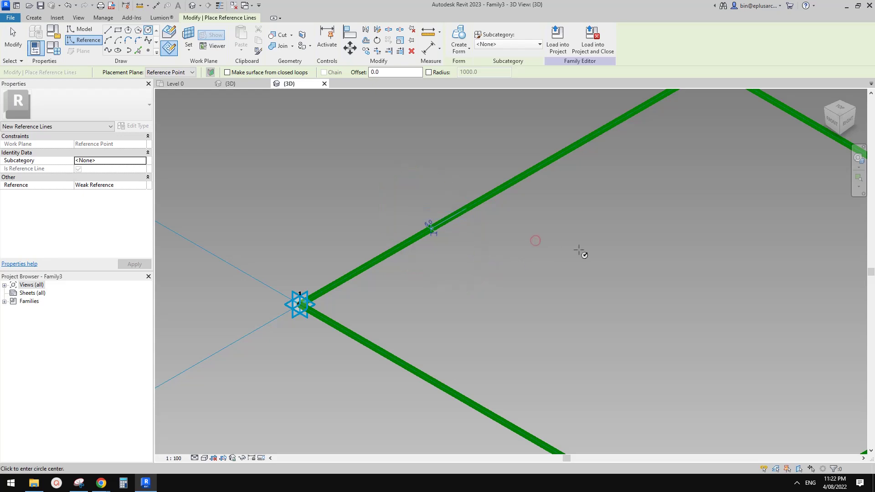
scroll(579, 250, "down", 2)
key("Escape")
Step: Select the circle without its reference point, add the four boundary reference lines, and create a solid form from them
left_click_drag(412, 229, 467, 284)
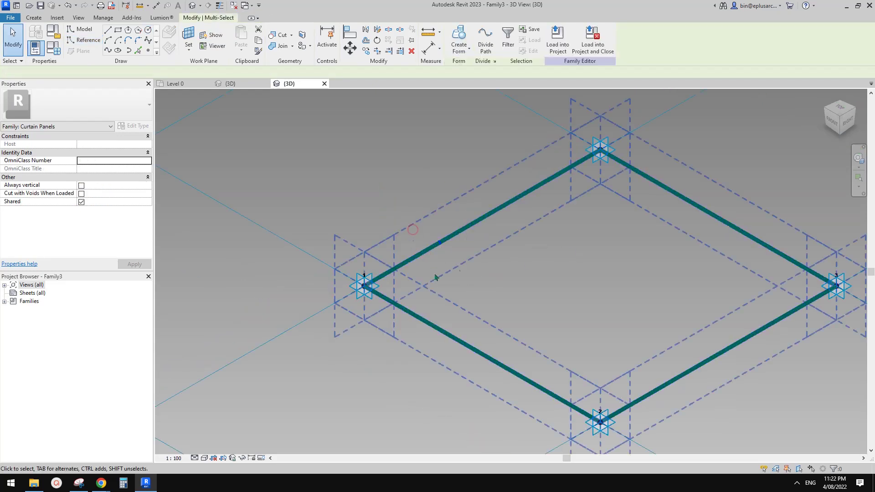
left_click(509, 32)
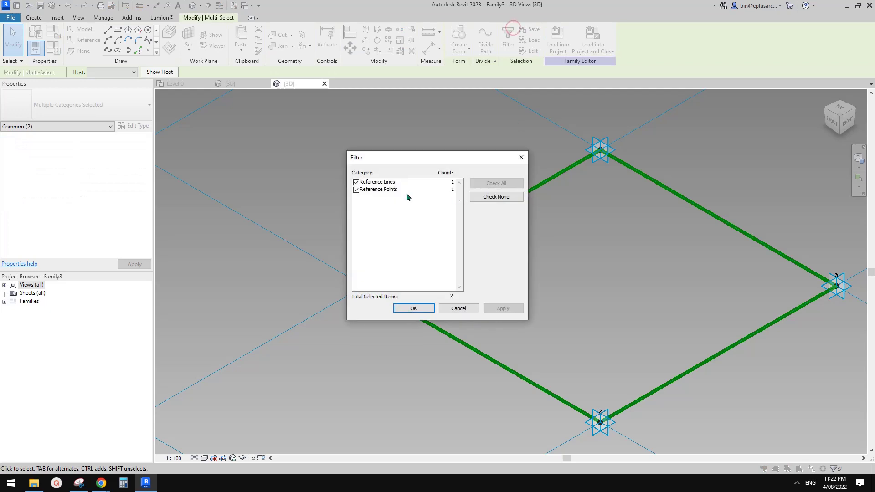
left_click(356, 190)
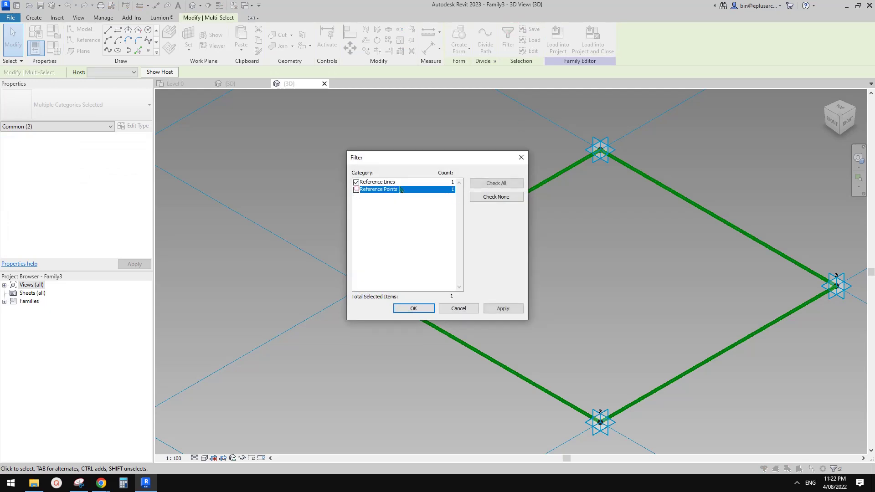
left_click(430, 308)
left_click(540, 186)
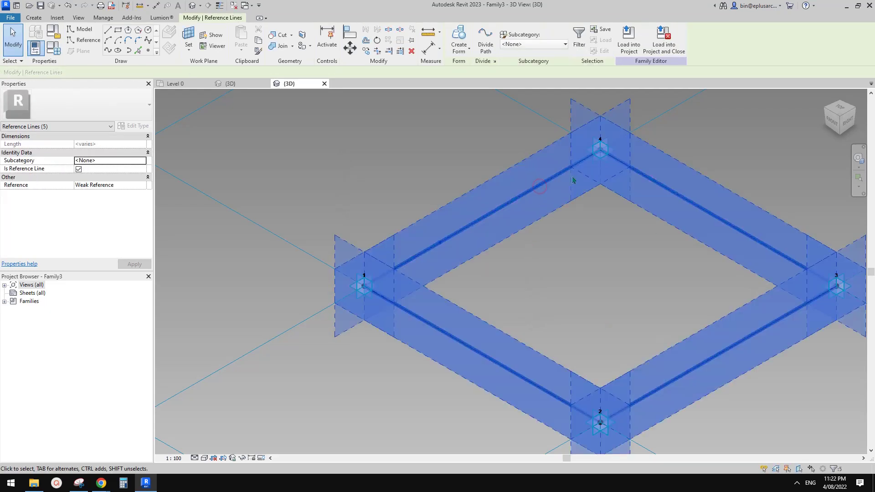
left_click(458, 33)
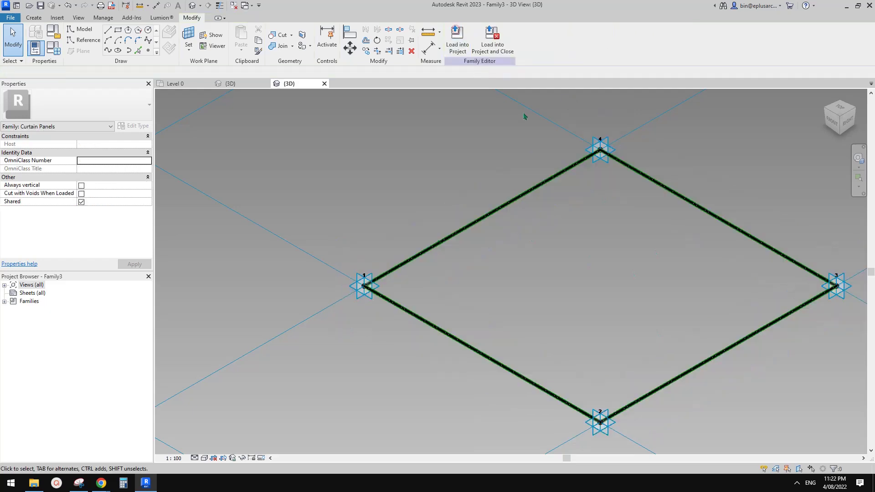
Step: Load the finished tubular panel family into the project
middle_click_drag(575, 238, 539, 157)
scroll(685, 305, "up", 2)
middle_click_drag(685, 305, 631, 338)
scroll(644, 305, "down", 2)
scroll(747, 263, "up", 6)
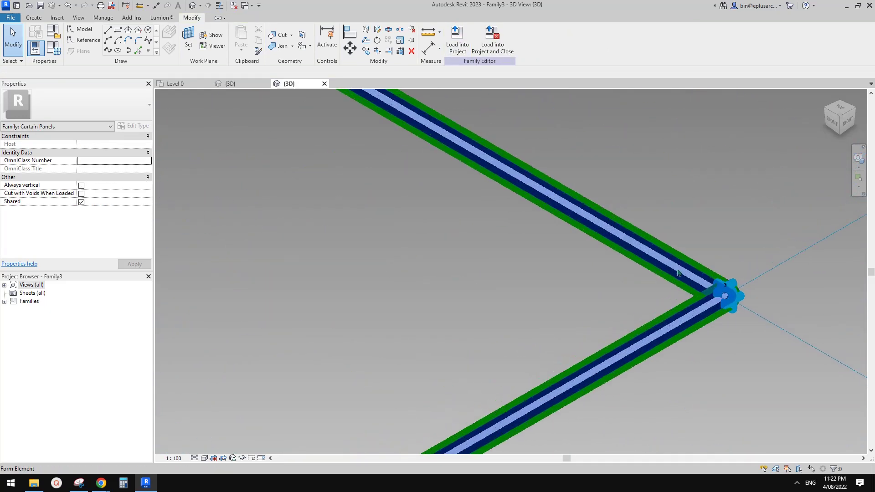
scroll(709, 353, "down", 6)
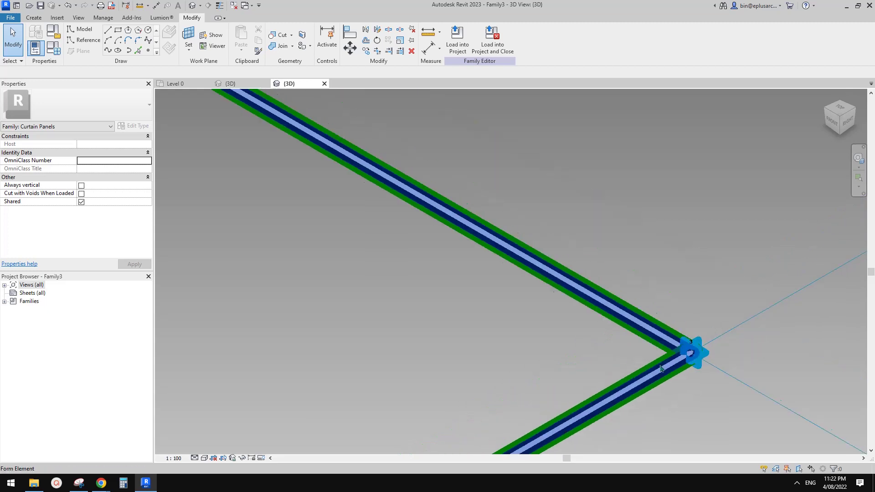
middle_click_drag(736, 367, 744, 341)
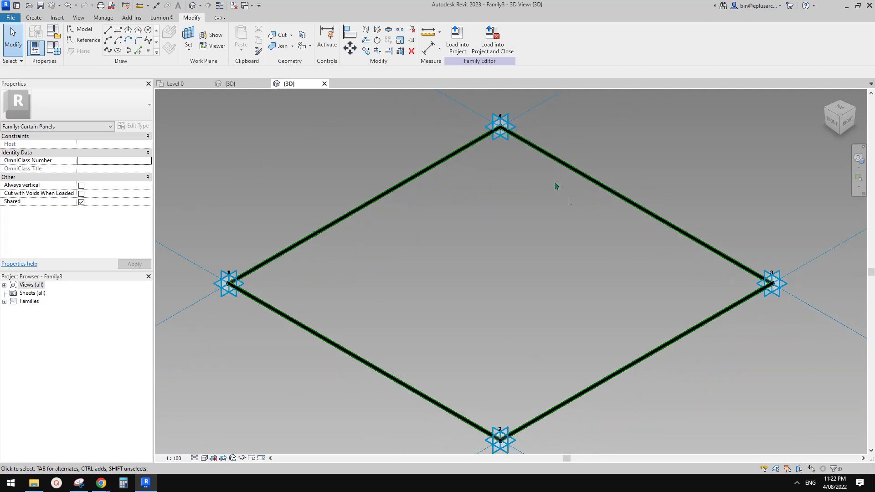
left_click(457, 41)
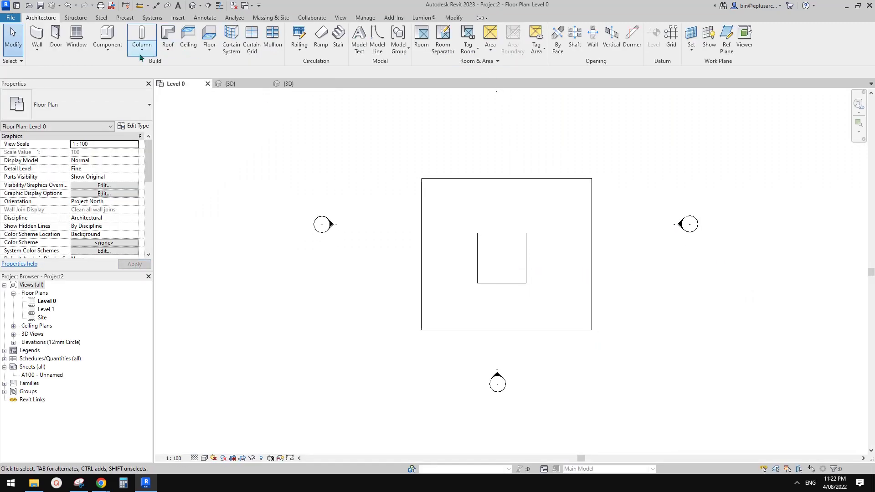
Step: Start a new in-place component in the Mass category
left_click(108, 48)
left_click(124, 87)
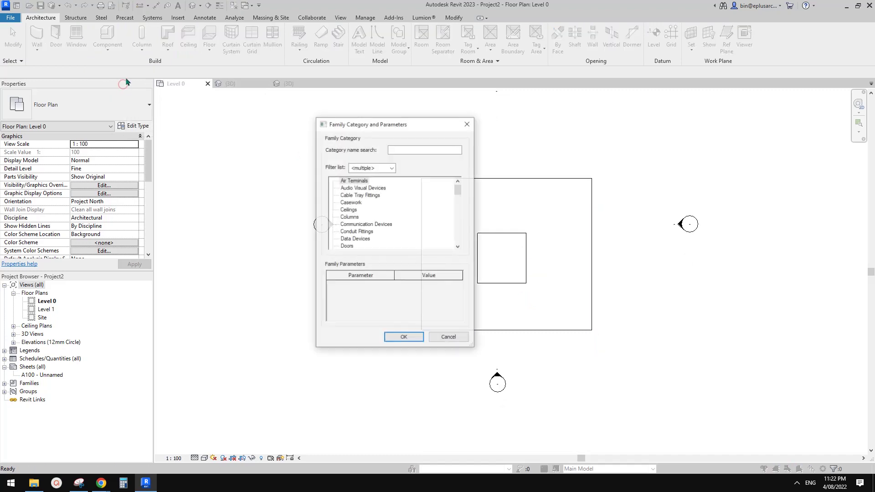
left_click(360, 233)
key("m")
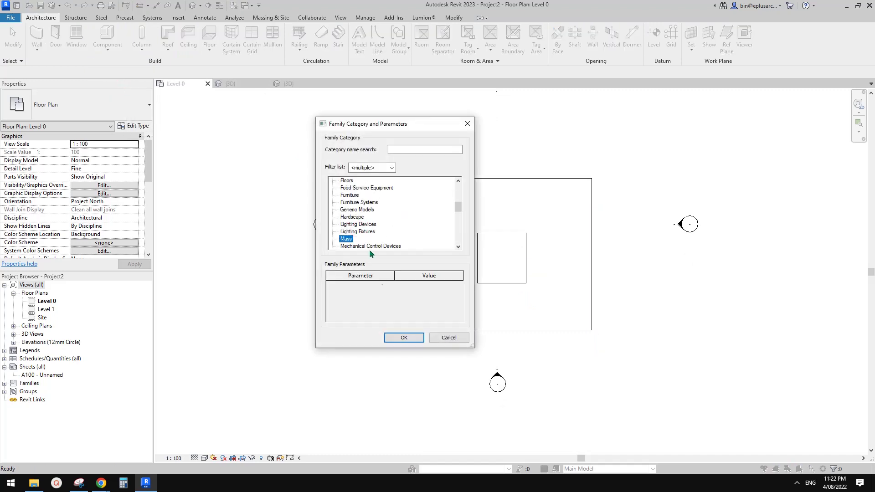
left_click(403, 337)
left_click(447, 255)
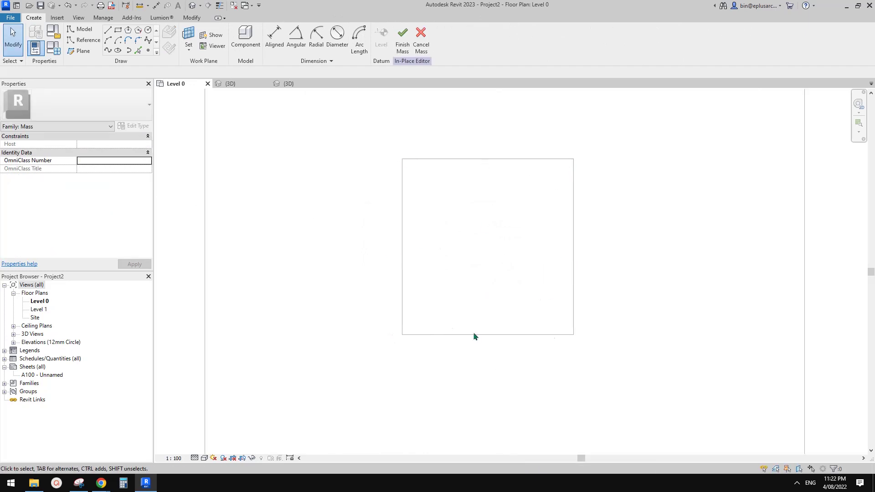
Step: Draw two-point reference splines through points along the upper and lower edges of the floor opening on the Level 0 plan
left_click(84, 41)
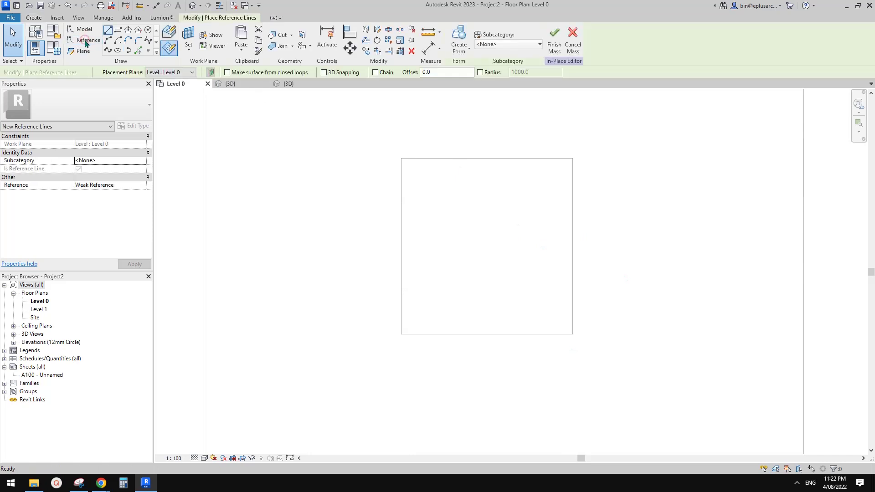
left_click(108, 50)
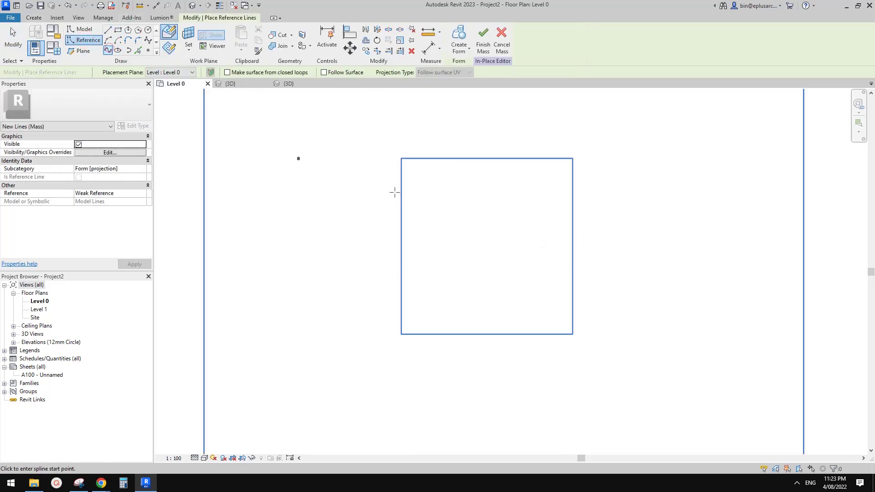
left_click(400, 158)
left_click(572, 158)
left_click(560, 163)
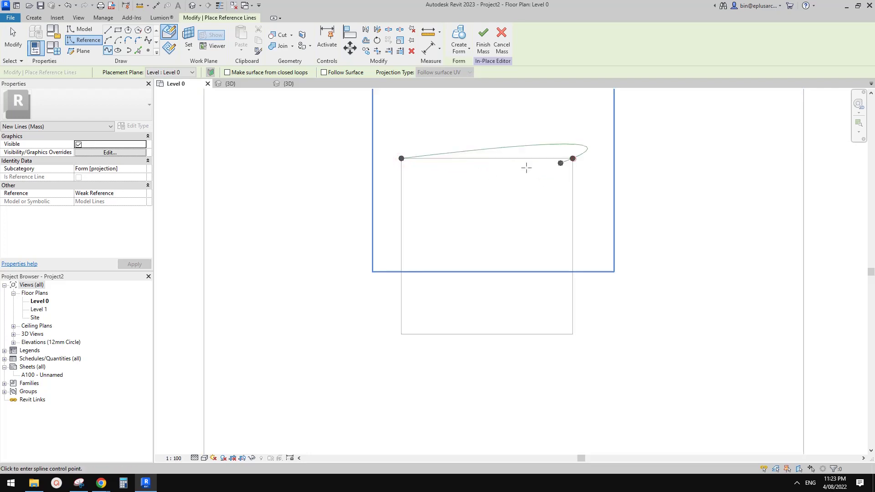
key("Escape")
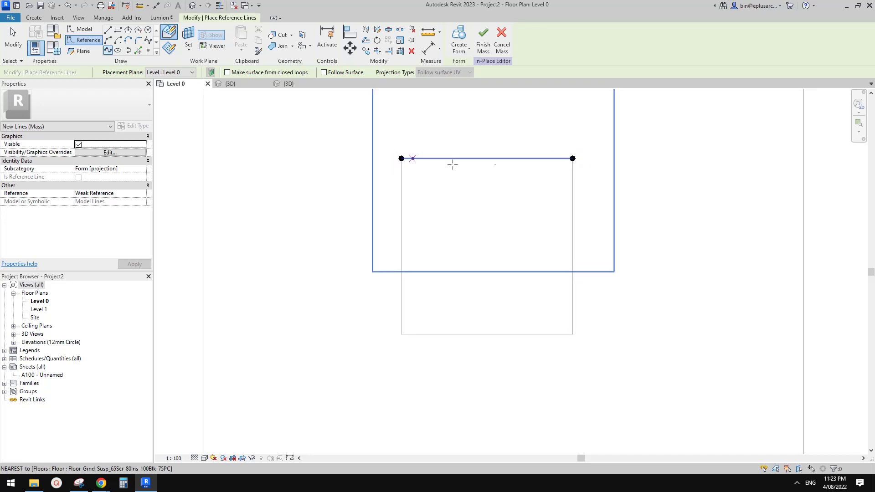
left_click(401, 334)
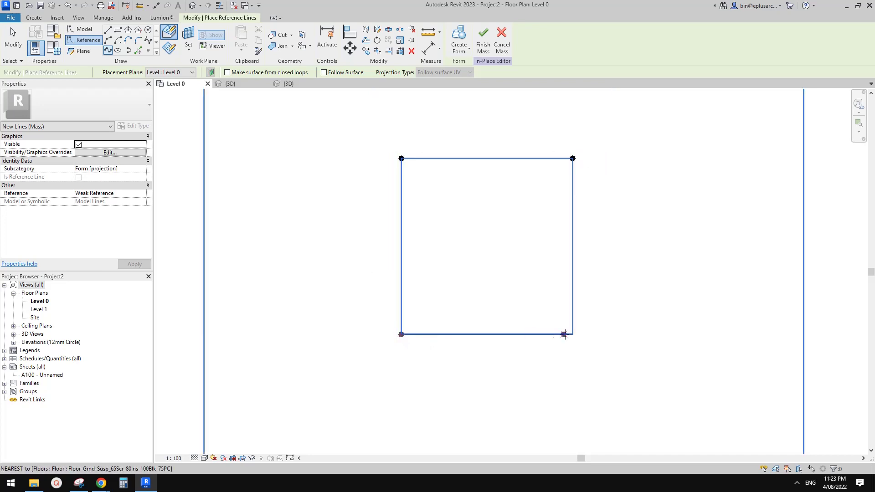
left_click(573, 334)
key("Escape")
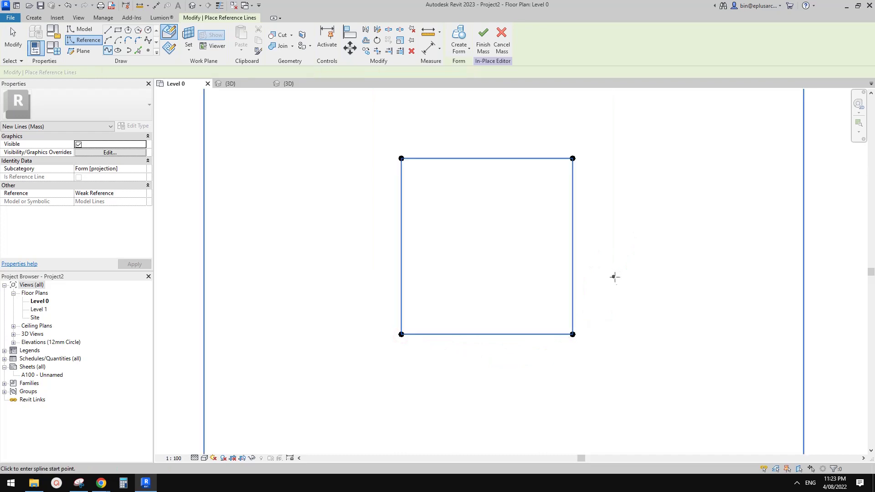
Step: Draw a third reference spline across the middle of the opening, between the midpoints of its two side edges
left_click(401, 246)
left_click(572, 246)
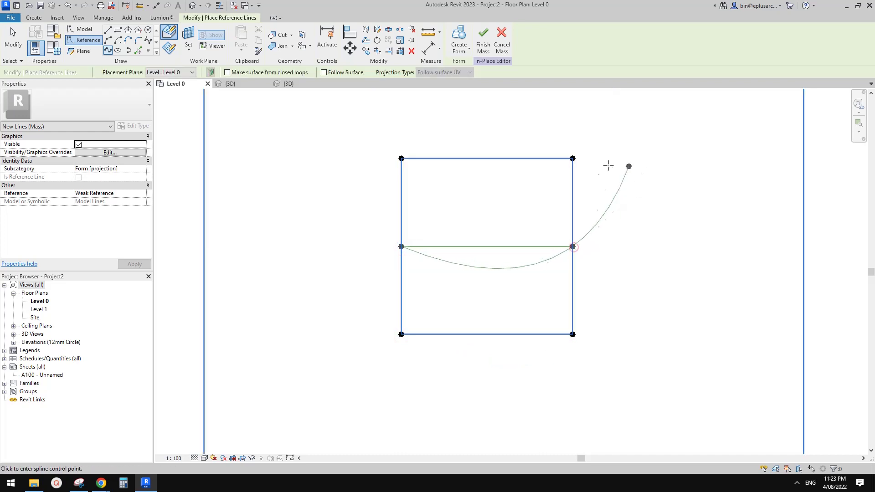
key("Escape")
scroll(538, 309, "down", 1)
middle_click_drag(538, 309, 535, 330)
key("Escape")
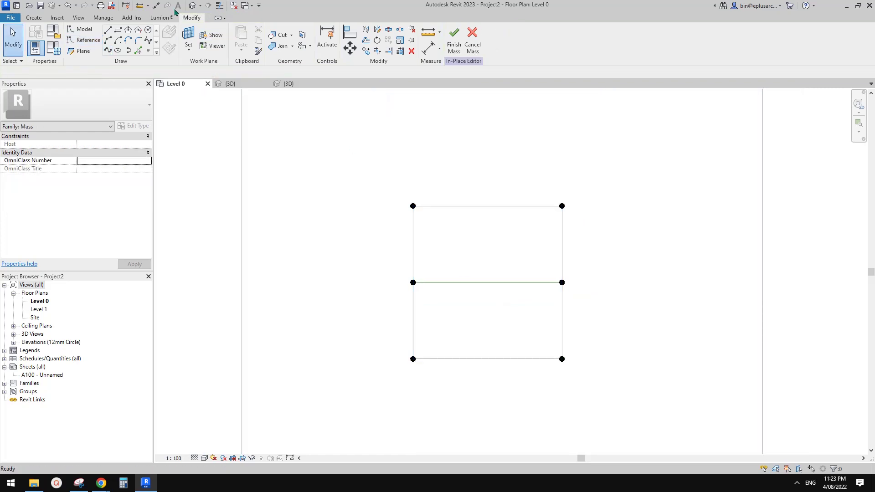
Step: Place a reference point at the midpoint of the middle reference spline in the 3D view
left_click(192, 6)
scroll(539, 251, "up", 4)
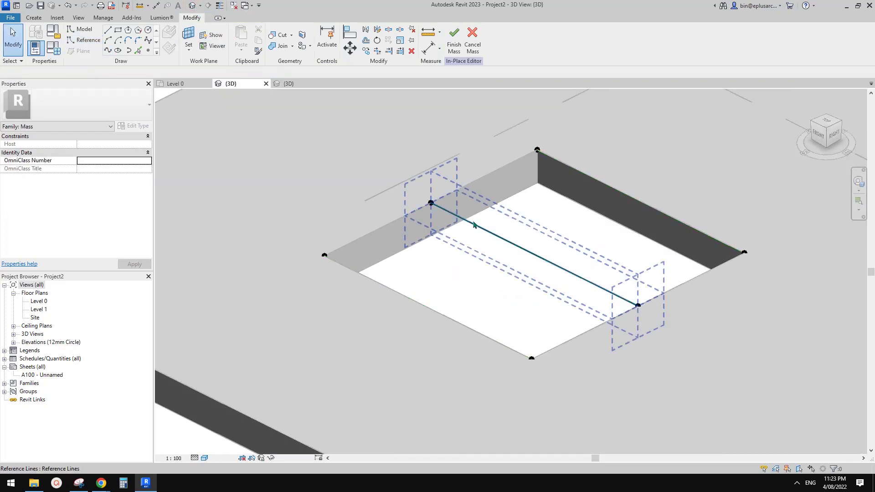
left_click(542, 255)
middle_click_drag(532, 258, 524, 234)
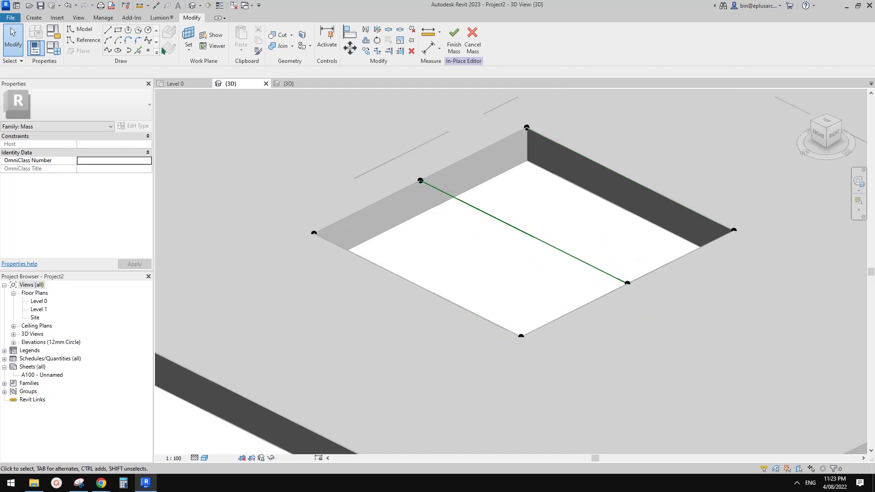
left_click(148, 51)
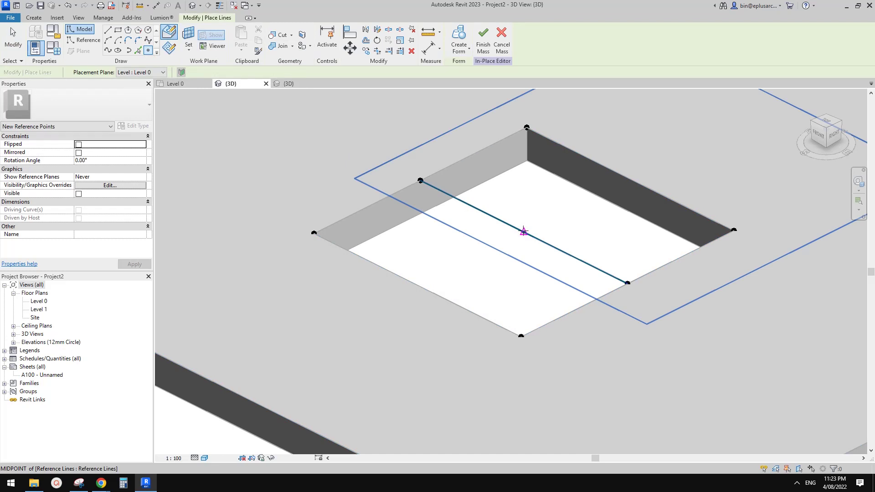
left_click(524, 231)
key("Escape")
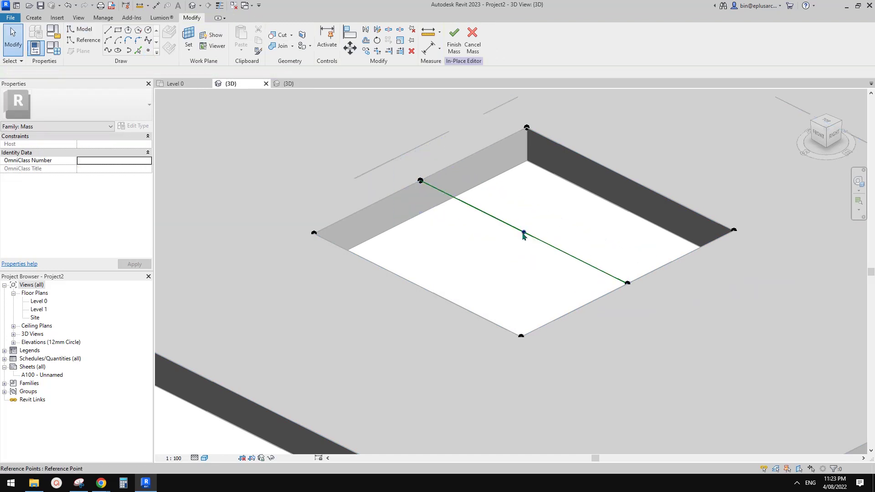
Step: Make the midpoint reference point driving and move it vertically down so the middle spline sags below the opening
left_click(524, 232)
left_click(314, 73)
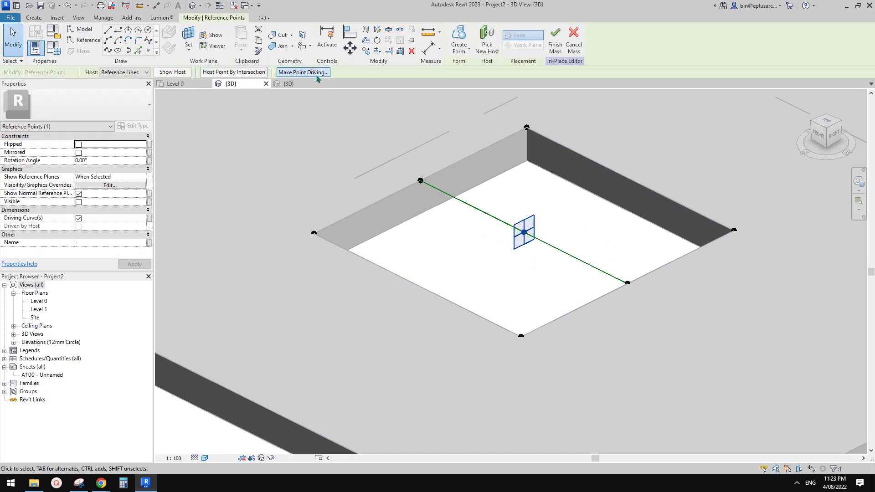
key("Escape")
left_click(523, 234)
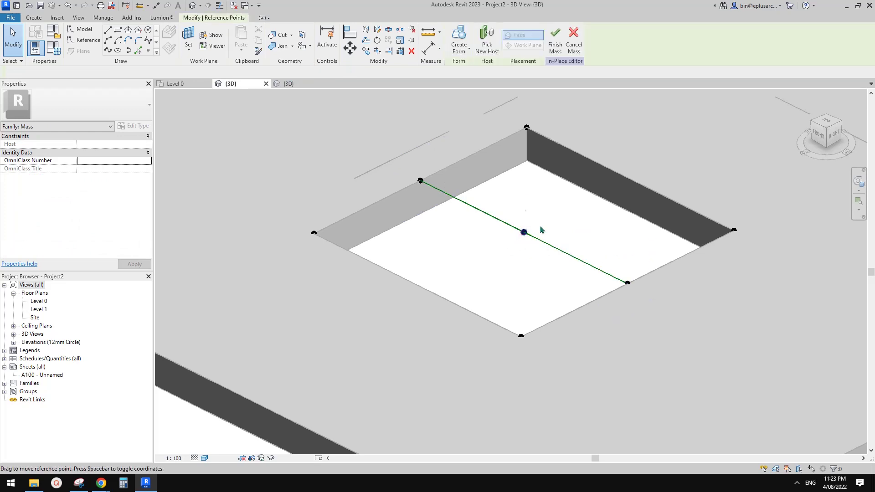
left_click_drag(526, 214, 527, 234)
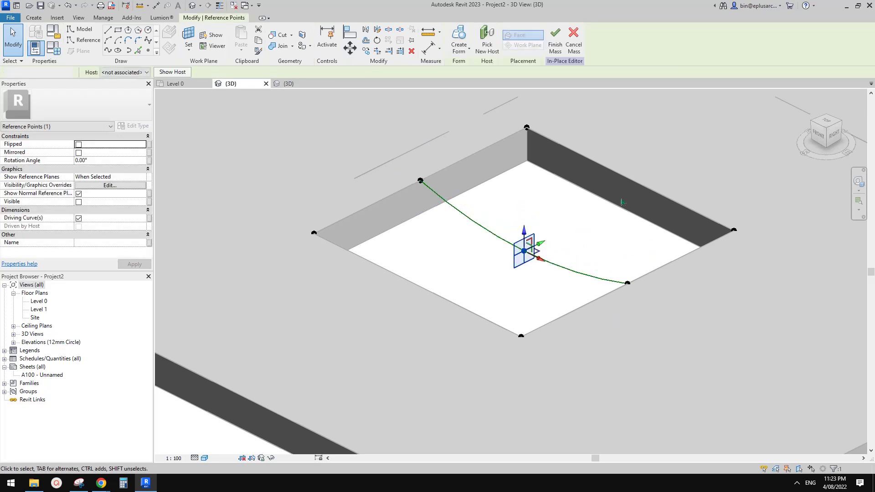
Step: Create a form from the two edge reference splines and the sagging middle spline across the floor opening
key("Escape")
left_click(631, 180)
left_click(563, 271)
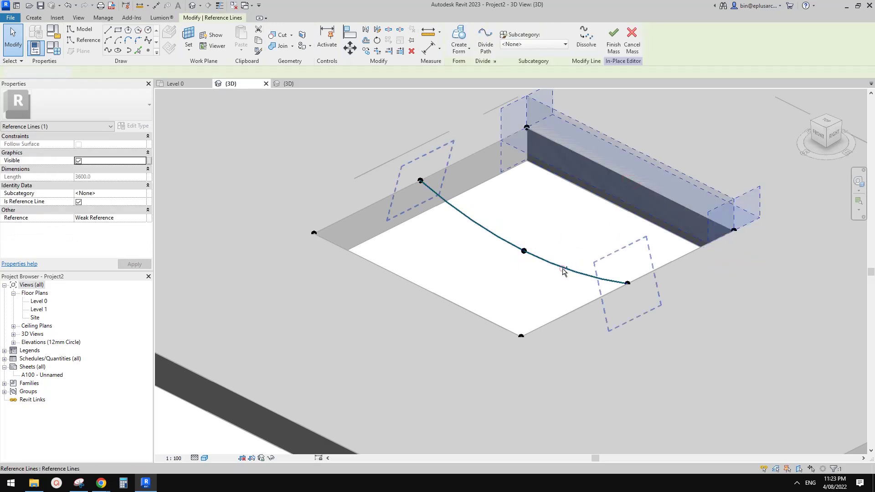
left_click(562, 269, "ctrl")
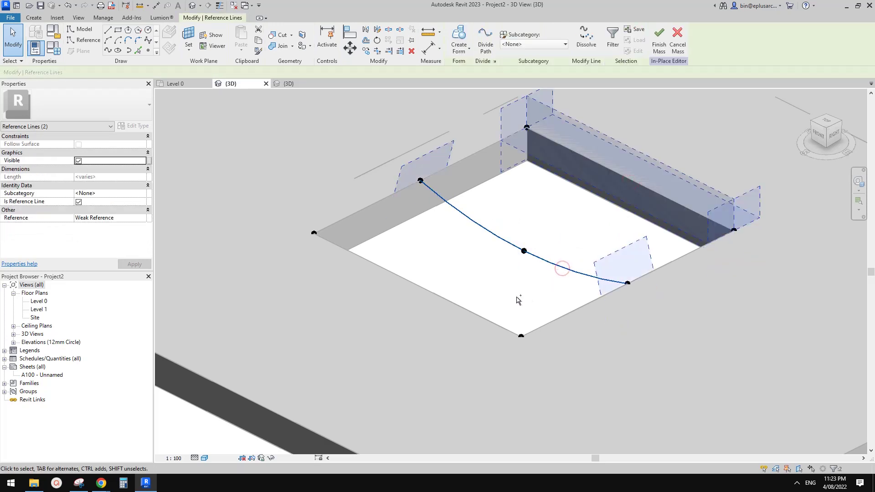
left_click(448, 306, "ctrl")
left_click(462, 44)
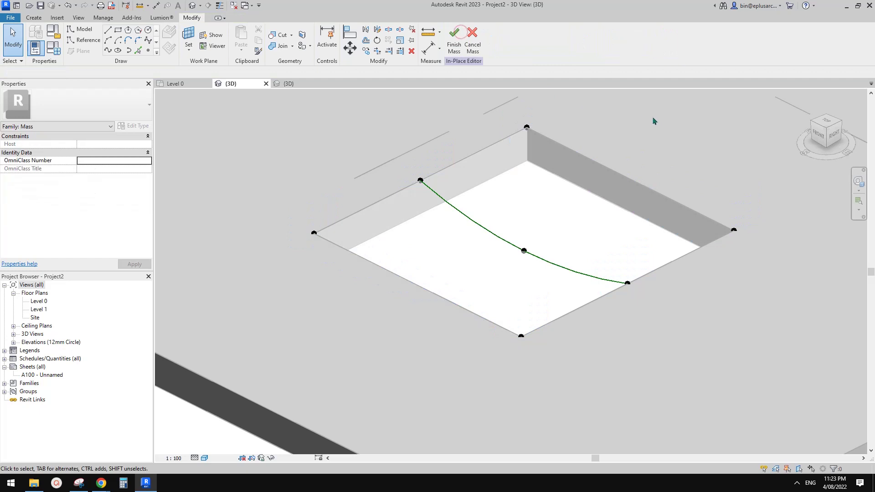
Step: Divide the surface of the sagging form into a UV grid
left_click(588, 233)
mouse_move(590, 228)
middle_mouse_down("shift")
mouse_move(585, 218)
mouse_move(658, 114)
mouse_move(655, 184)
mouse_move(505, 170)
mouse_move(585, 30)
mouse_move(628, 176)
mouse_move(591, 156)
mouse_move(637, 141)
mouse_move(759, 157)
mouse_move(780, 132)
mouse_move(674, 232)
mouse_move(603, 73)
mouse_move(554, 70)
mouse_move(474, 104)
mouse_move(602, 230)
mouse_move(593, 226)
middle_mouse_up("shift")
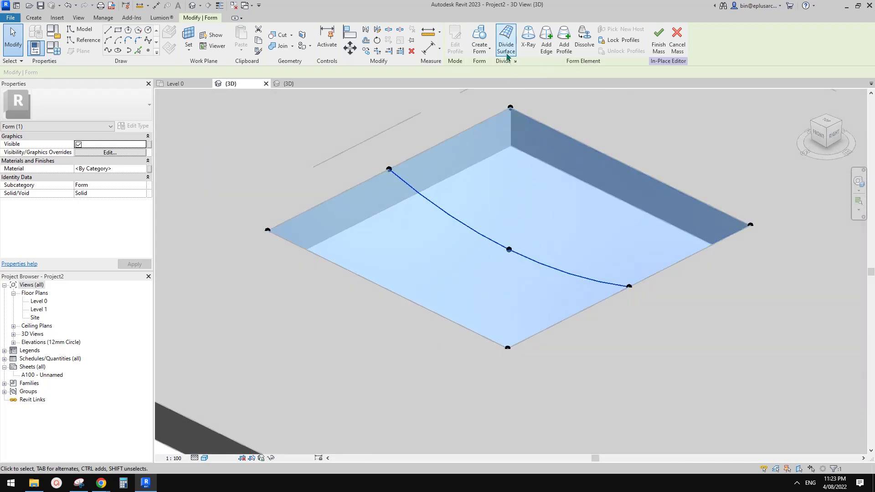
left_click(505, 41)
scroll(585, 235, "down", 1)
middle_click_drag(586, 235, 285, 200, "shift")
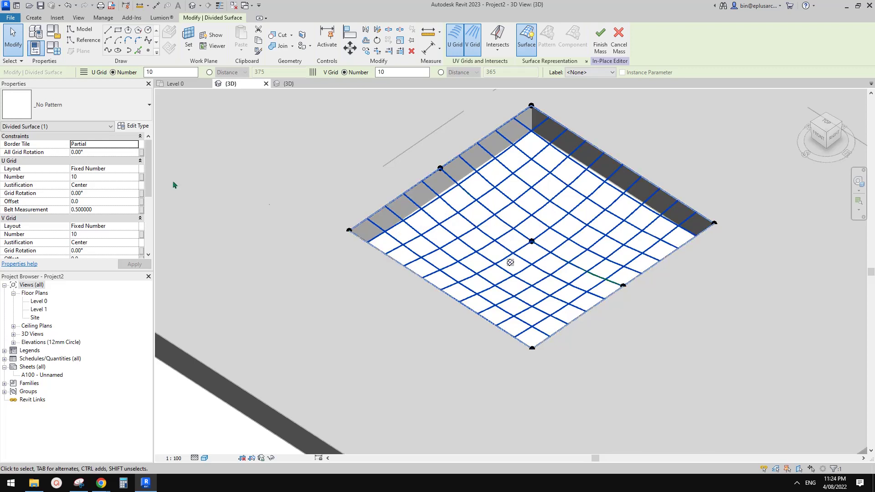
Step: Set both the U and V grid layouts of the divided surface to Maximum Spacing with a distance of 100
left_click(132, 169)
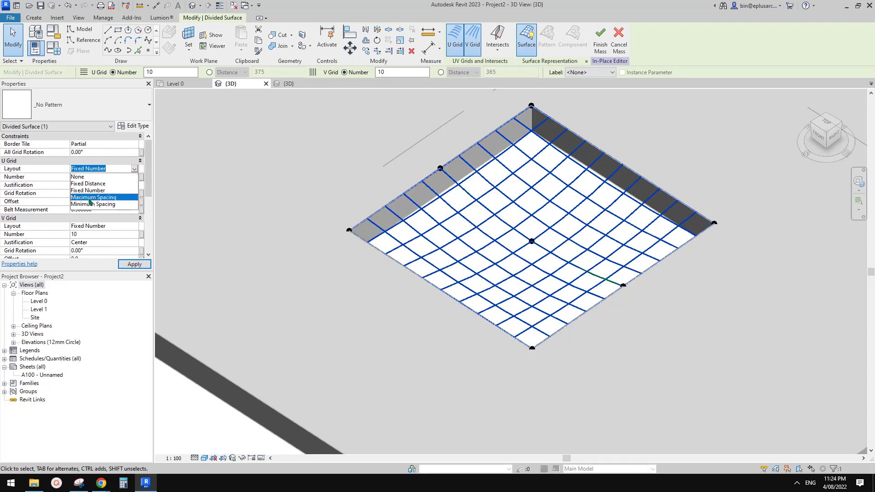
left_click(88, 197)
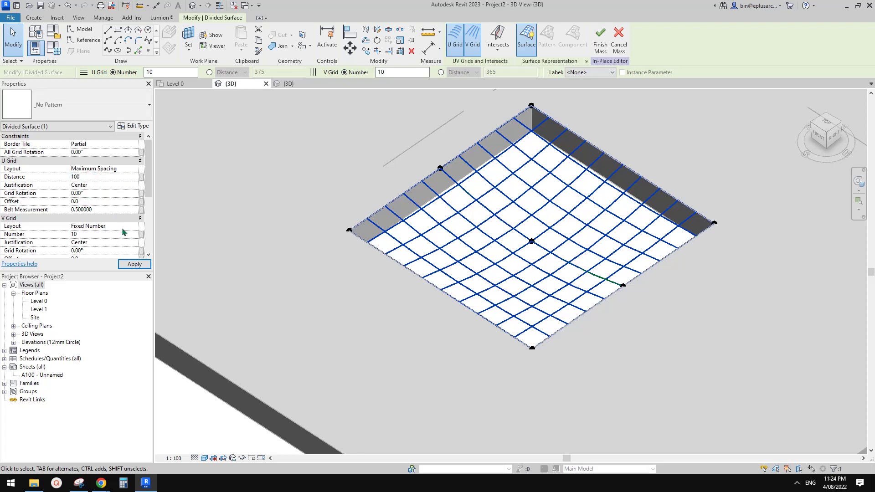
left_click(133, 228)
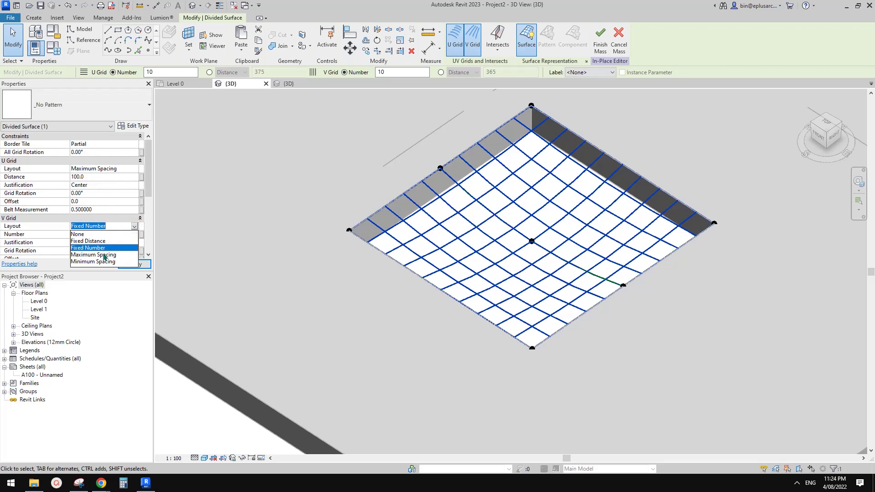
left_click(99, 255)
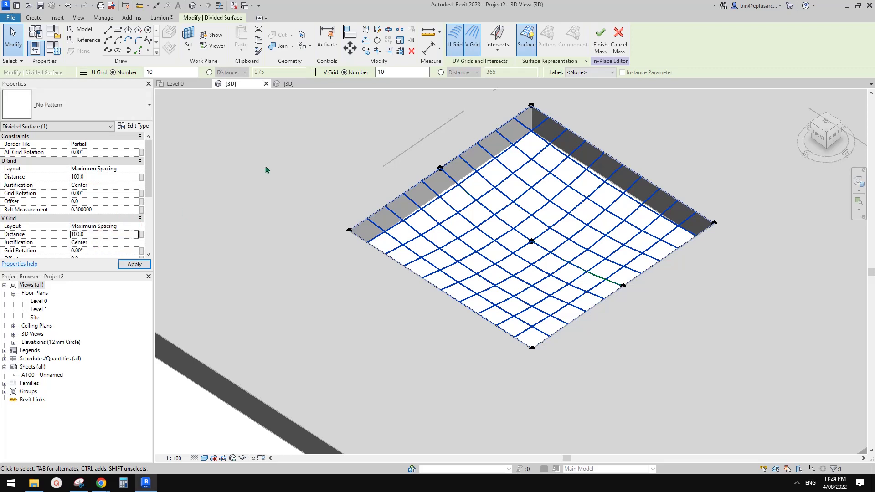
left_click(583, 184)
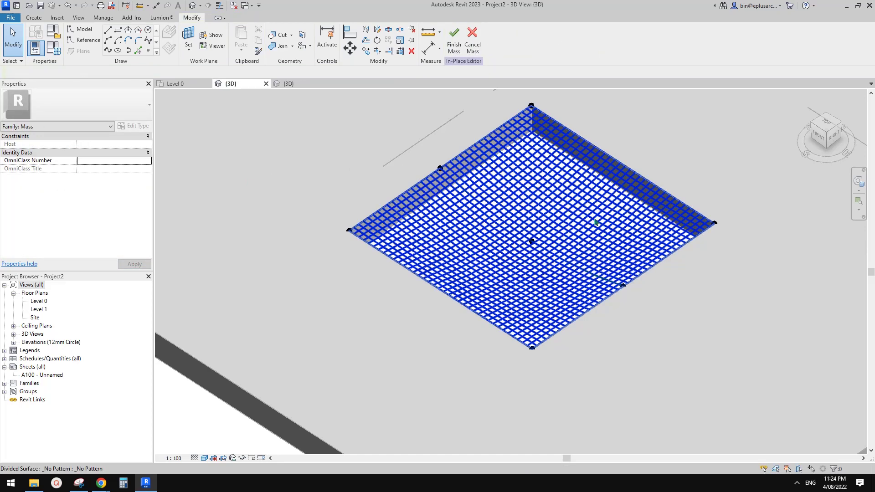
Step: Apply the Family3 panel under Rectangle Checkerboard to the divided surface
left_click(594, 222)
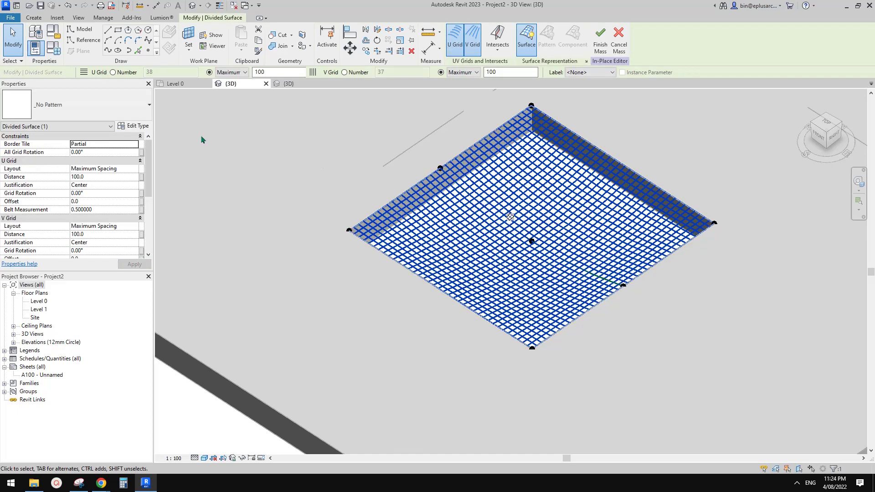
left_click(129, 108)
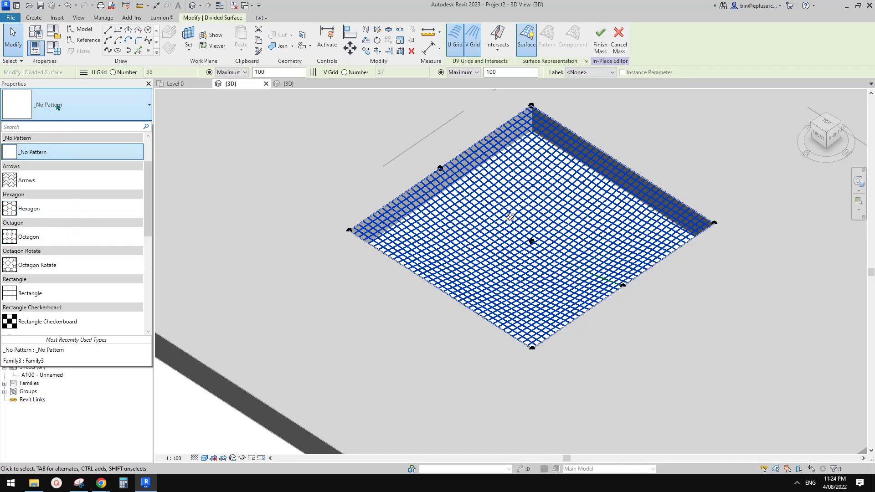
scroll(96, 271, "down", 3)
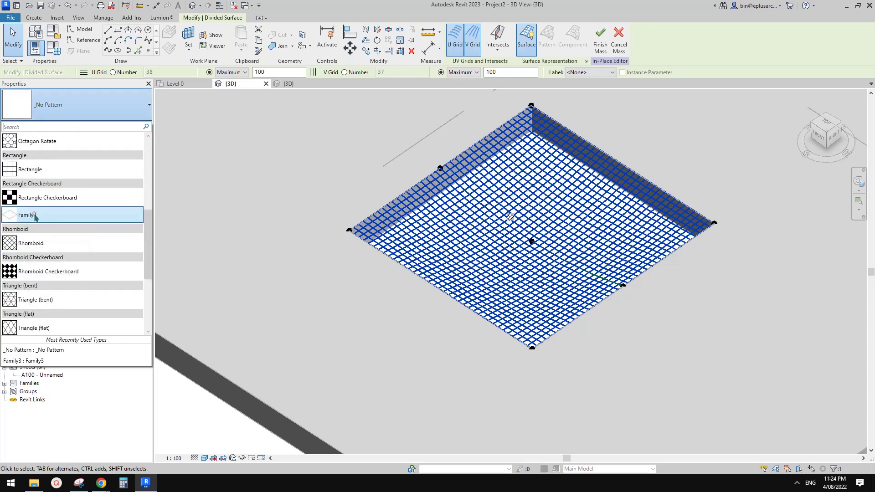
left_click(35, 215)
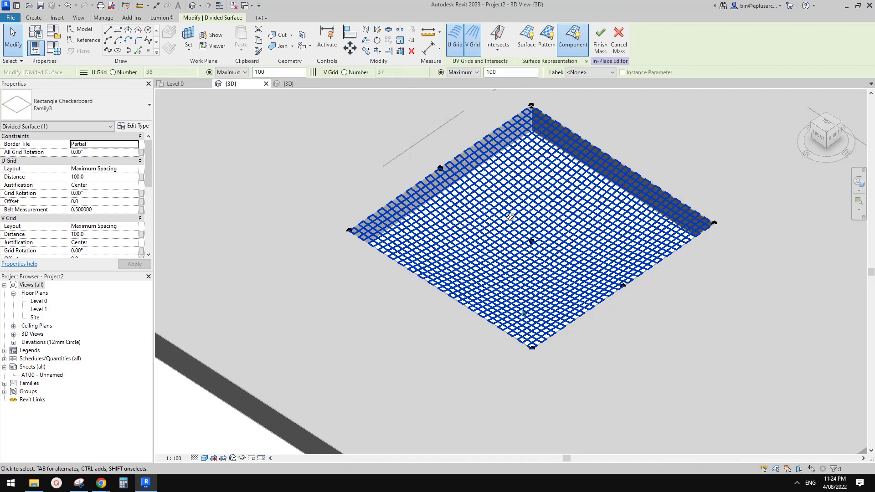
left_click(656, 294)
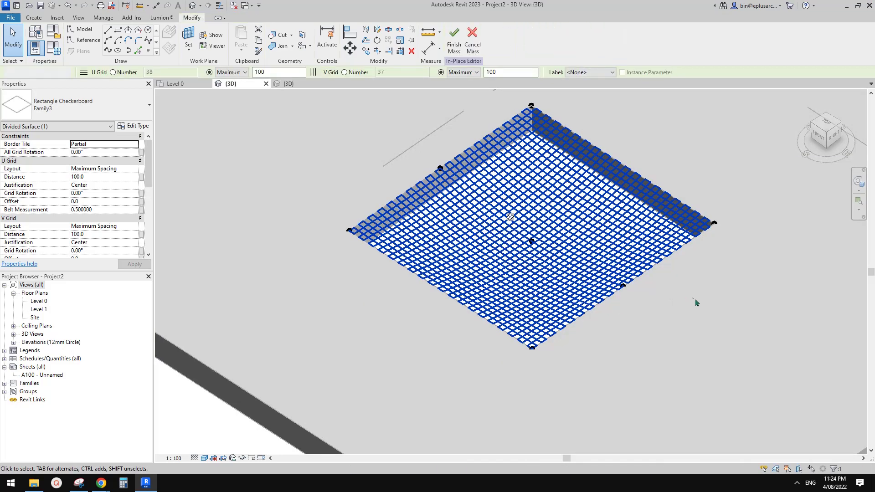
Step: Examine the net's tubular panels up close, finish the in-place mass, and review the net within the floor opening
scroll(722, 307, "up", 5)
scroll(711, 346, "down", 3)
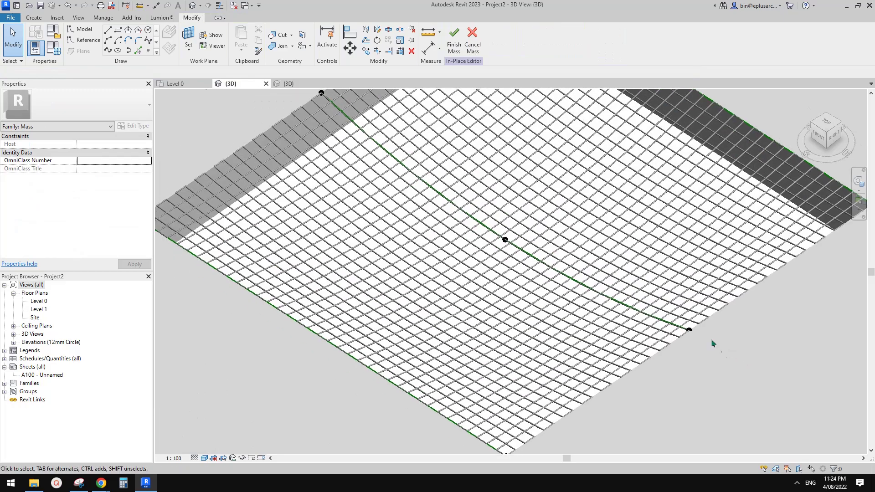
scroll(702, 340, "up", 10)
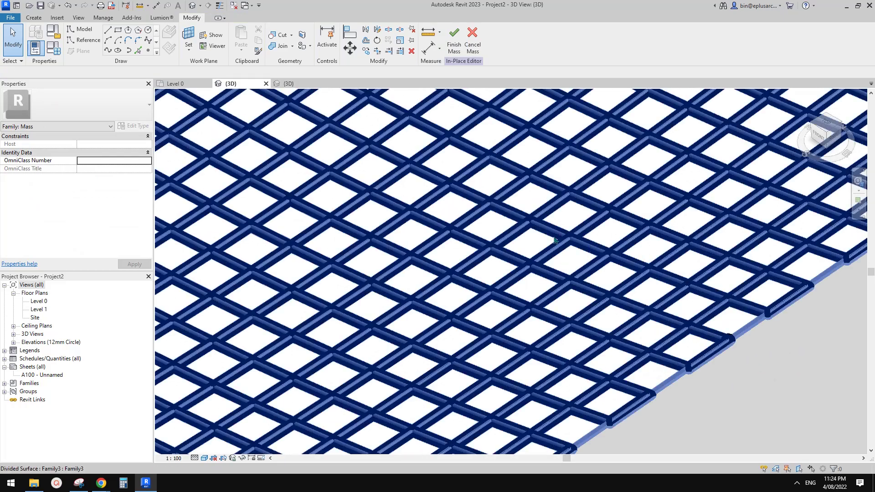
middle_click_drag(797, 348, 800, 331)
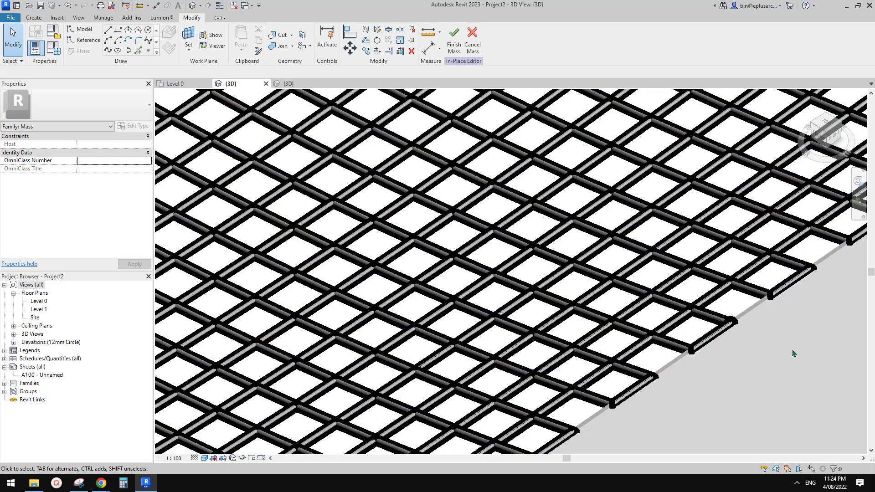
scroll(793, 354, "down", 8)
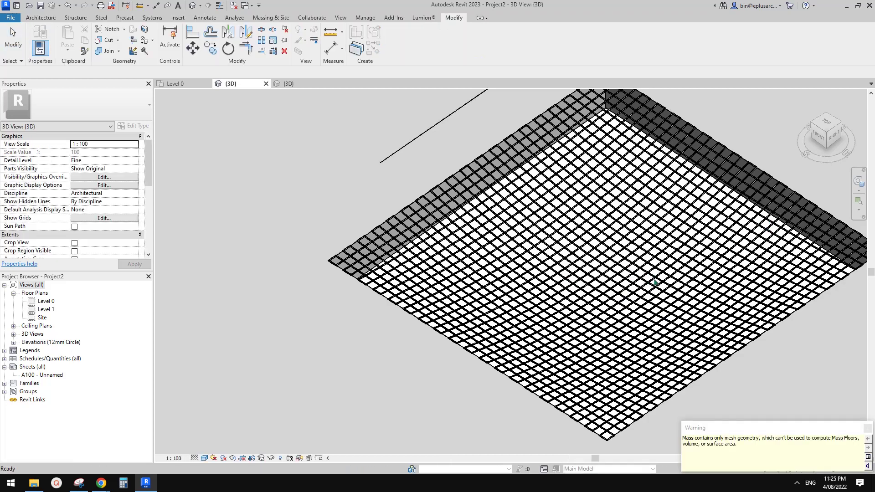
scroll(654, 283, "down", 5)
mouse_move(645, 308)
middle_mouse_down("shift")
mouse_move(733, 146)
mouse_move(700, 117)
mouse_move(650, 158)
mouse_move(635, 197)
mouse_move(654, 290)
mouse_move(668, 113)
mouse_move(651, 314)
mouse_move(682, 313)
middle_mouse_up("shift")
scroll(665, 316, "down", 4)
middle_click_drag(627, 324, 640, 333, "shift")
scroll(647, 324, "up", 4)
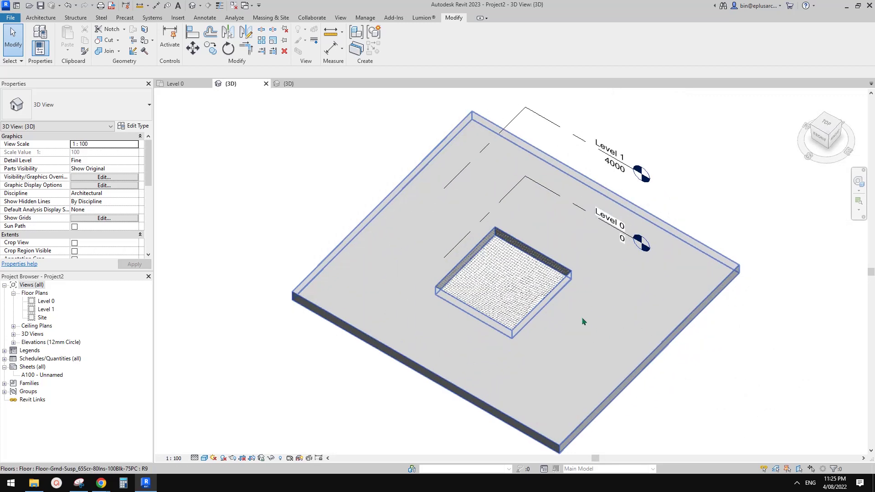
scroll(542, 326, "up", 2)
middle_click_drag(540, 339, 502, 319, "shift")
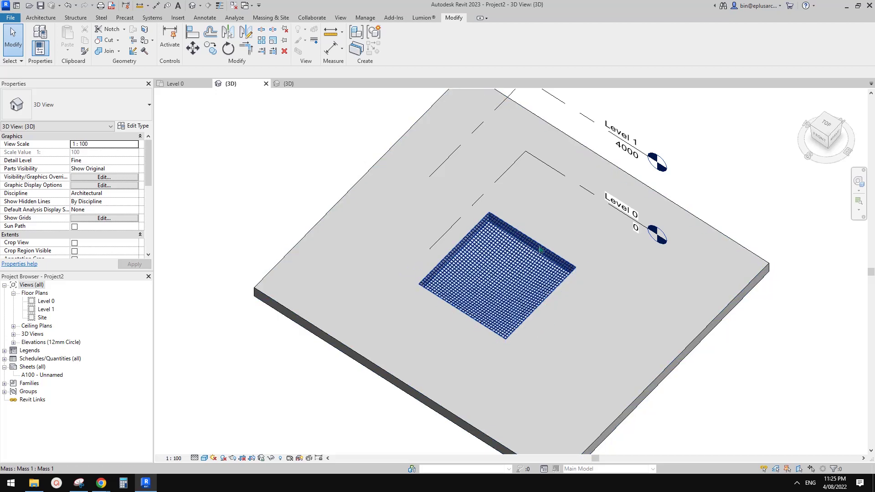
Step: Start a new floor on Level 0 and sketch a rectangular boundary about 11900 by 10100 mm beside the existing floor
middle_click_drag(573, 267, 618, 292)
scroll(572, 257, "down", 2)
middle_click_drag(617, 292, 609, 280)
scroll(609, 283, "down", 1)
middle_click_drag(609, 297, 555, 327)
double_click(523, 318)
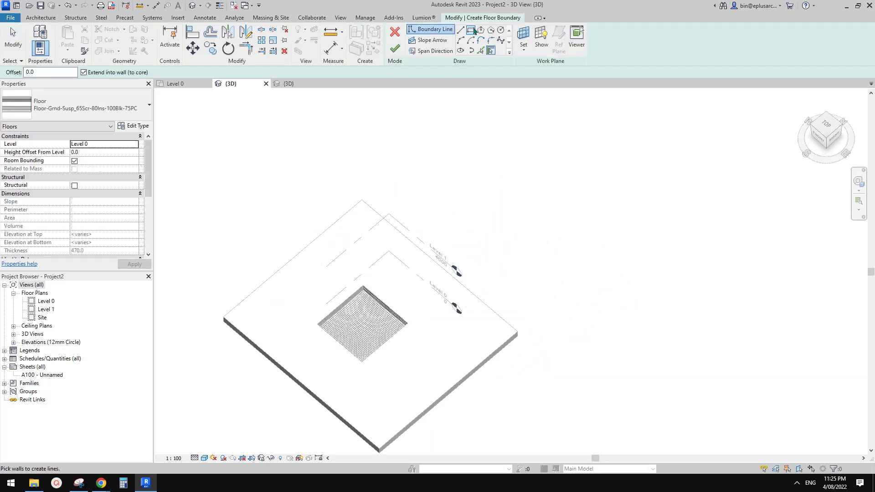
left_click(471, 30)
left_click(614, 135)
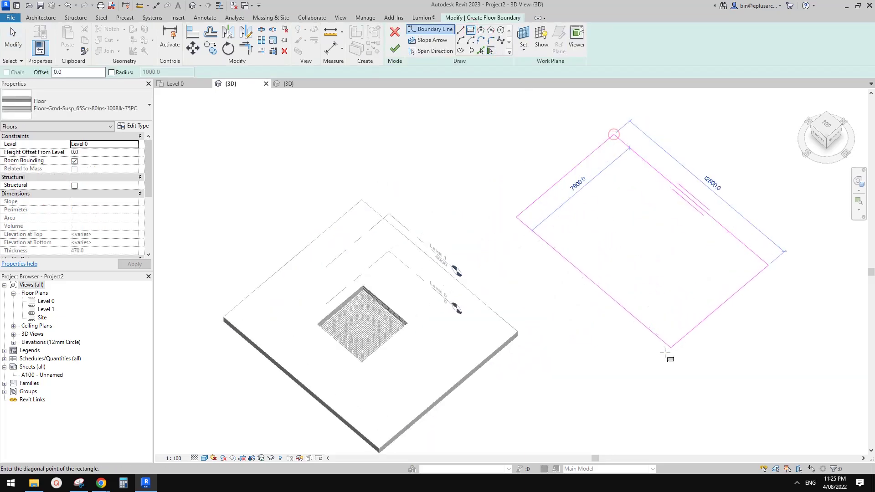
left_click(636, 365)
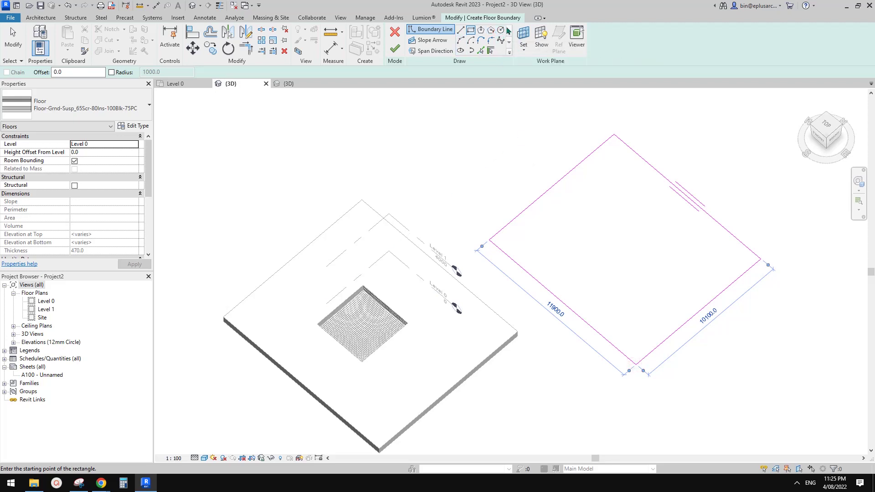
Step: Sketch a circular opening with a radius of about 2200 mm inside the rectangular boundary and finish the floor
left_click(500, 30)
left_click(618, 238)
left_click(647, 258)
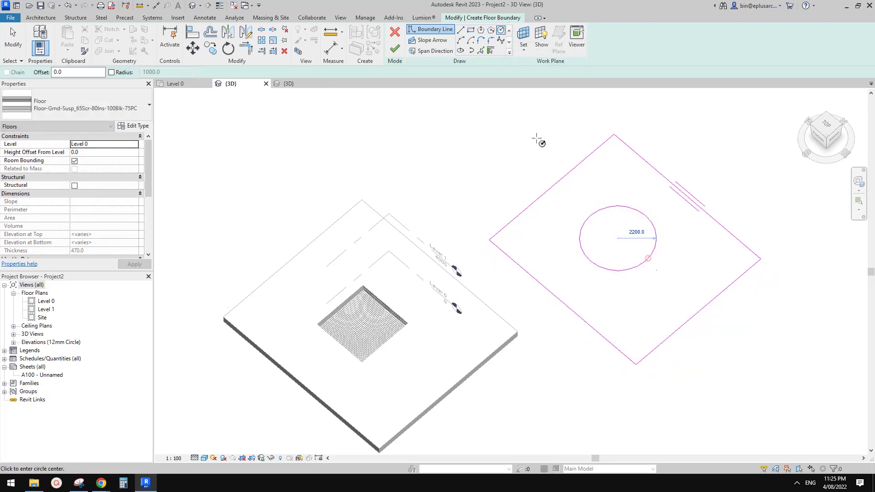
left_click(394, 49)
key("Escape")
Step: Start a new in-place component in the Mass category for the circular opening, accepting the suggested name
scroll(695, 248, "up", 3)
middle_click_drag(617, 220, 641, 249)
scroll(705, 201, "up", 3)
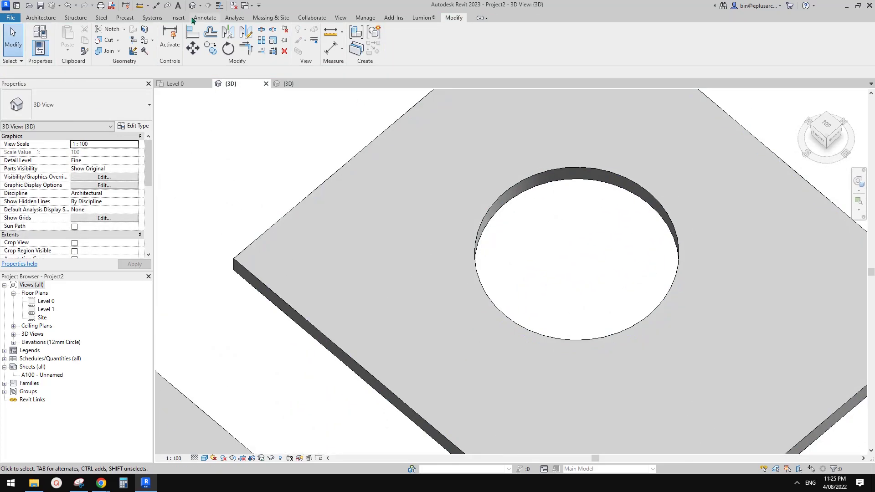
left_click(49, 18)
left_click(101, 46)
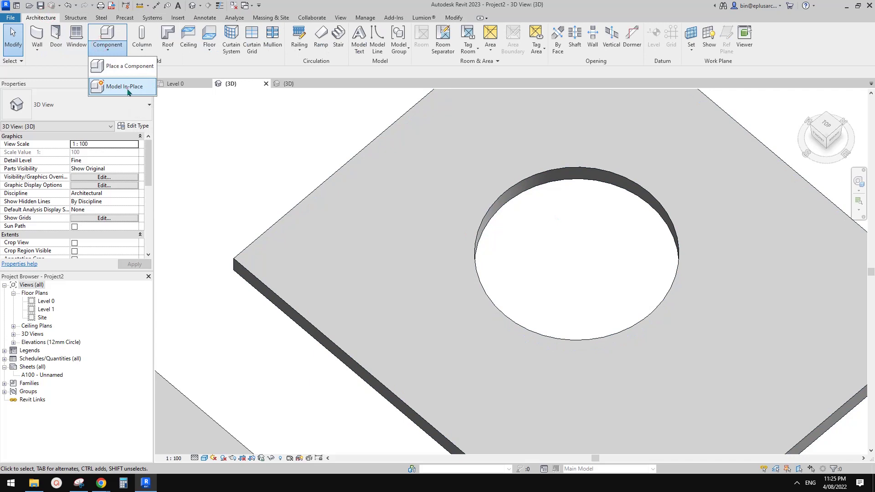
left_click(127, 87)
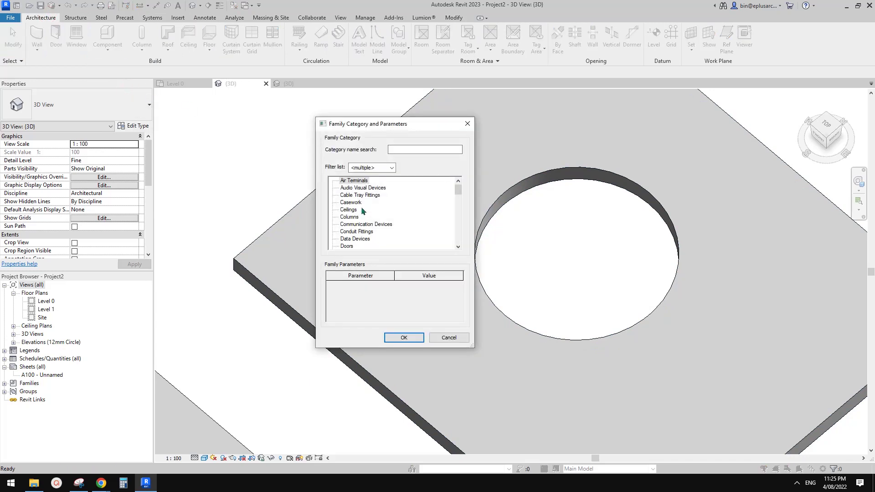
key("m")
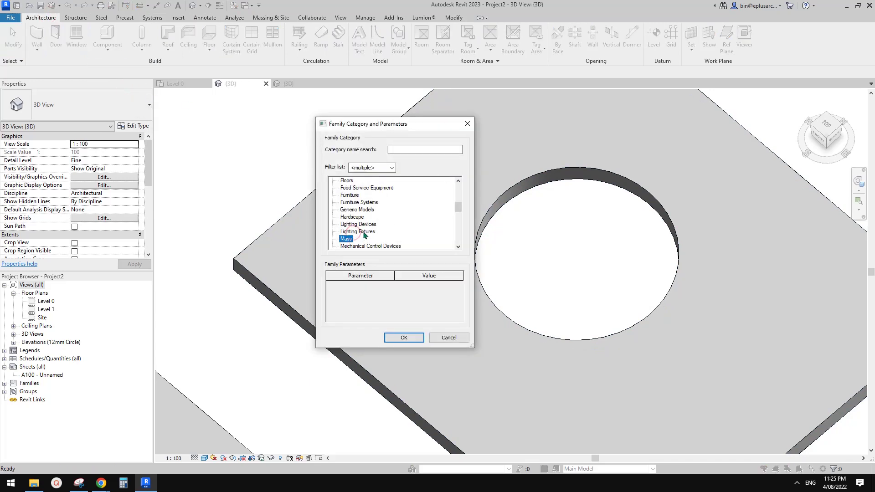
left_click(413, 337)
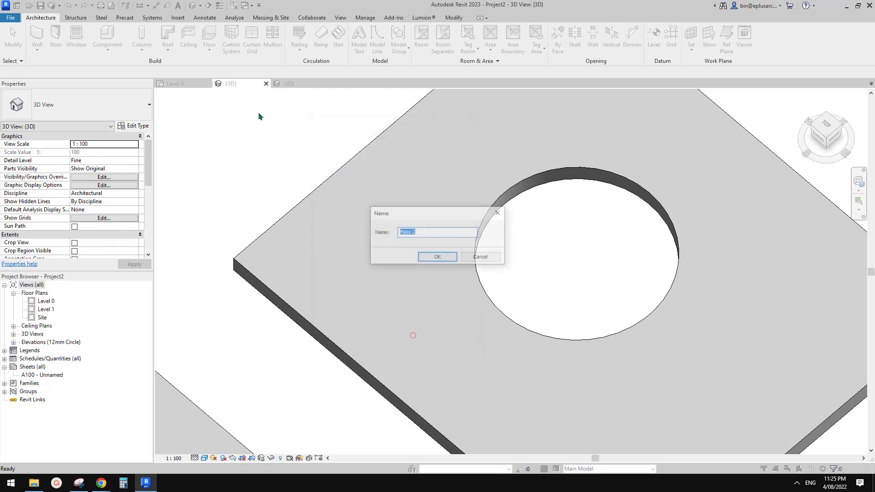
left_click(439, 249)
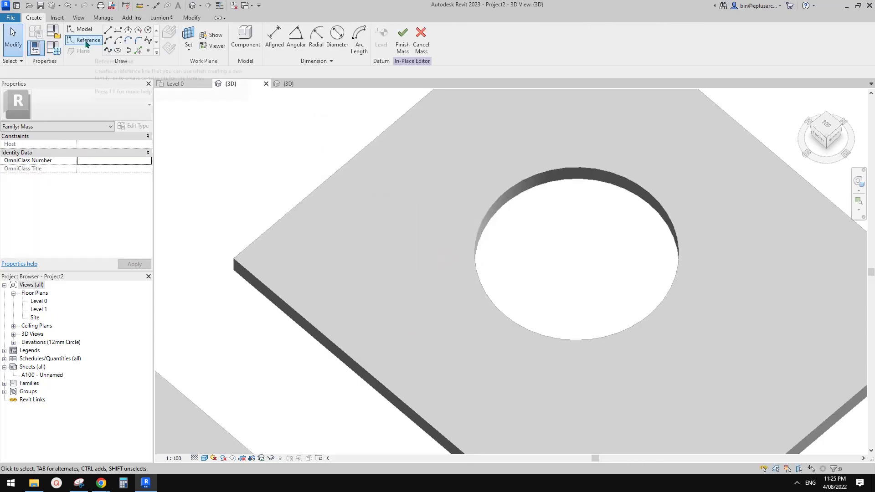
Step: Draw two roughly parallel two-point spline reference lines on Level 0, one on each side of the circular opening
left_click(86, 42)
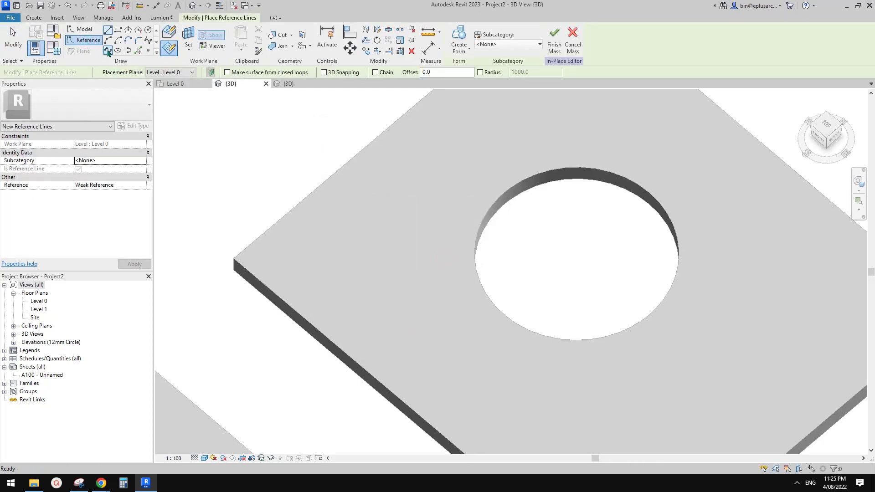
left_click(108, 52)
middle_click_drag(603, 198, 567, 224, "shift")
scroll(566, 218, "up", 2)
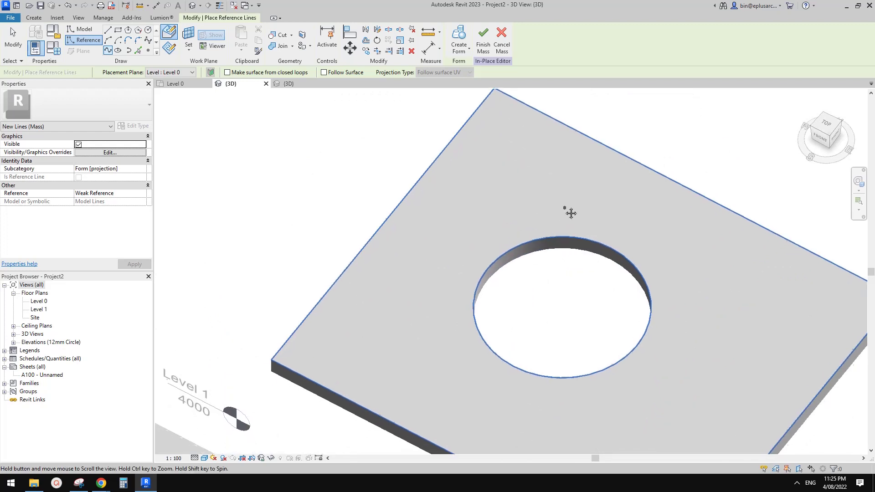
left_click(520, 190)
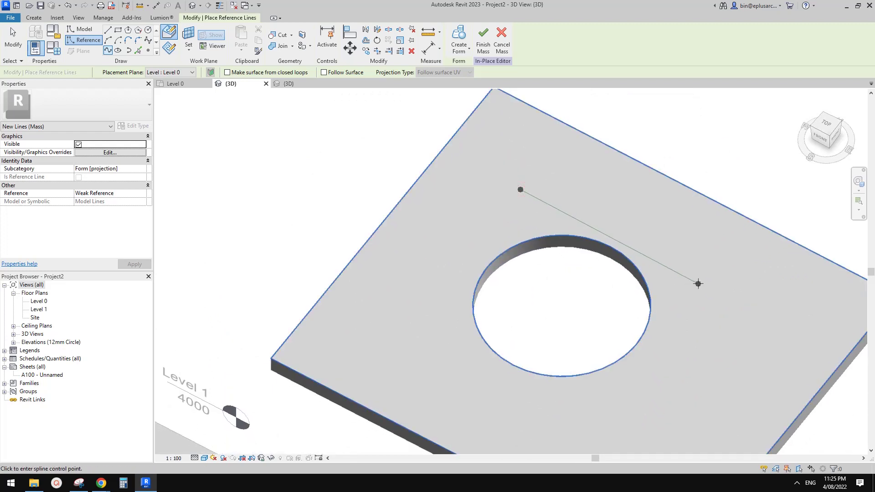
double_click(700, 282)
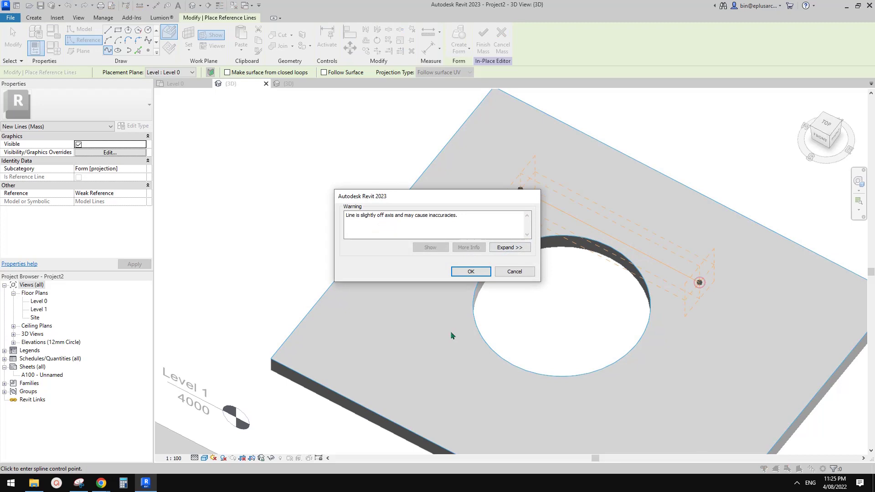
left_click(471, 271)
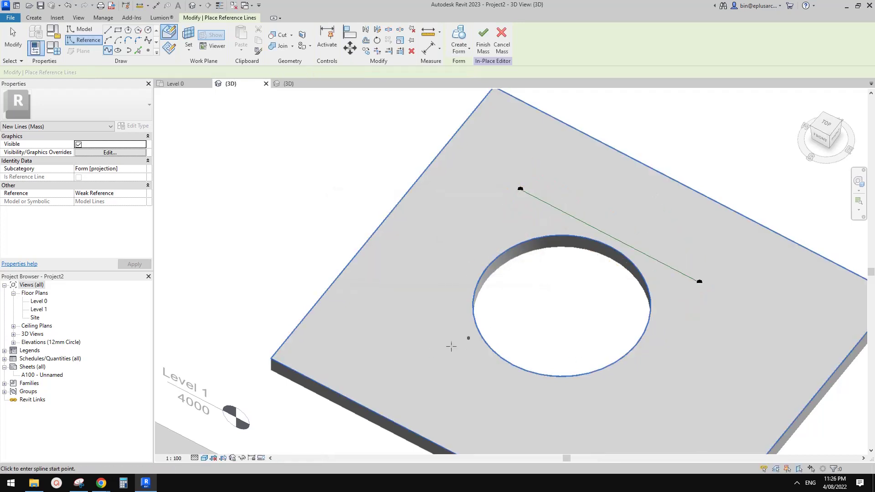
left_click(411, 341)
double_click(622, 444)
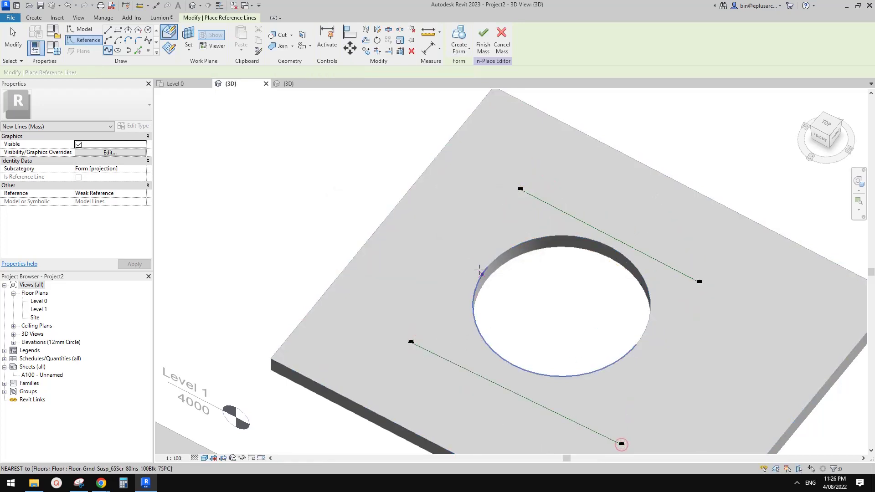
left_click(467, 250)
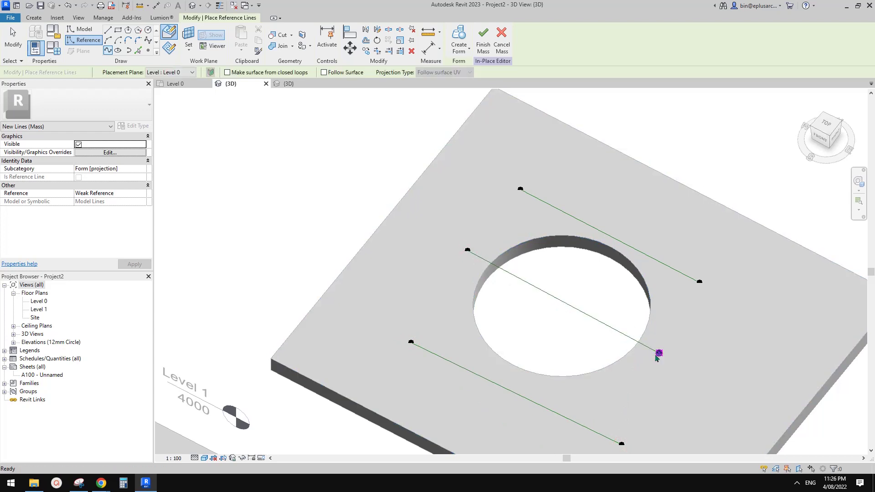
double_click(659, 353)
middle_click_drag(560, 301, 553, 289, "shift")
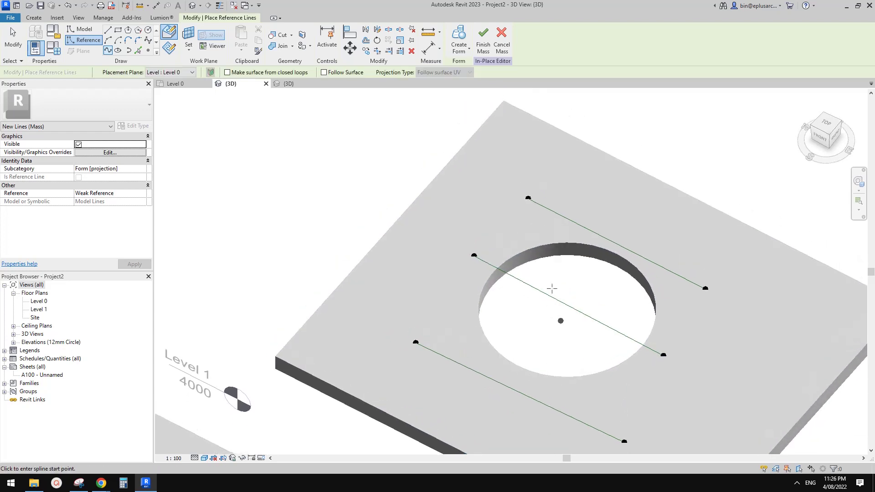
middle_click_drag(594, 322, 594, 319, "shift")
key("Escape")
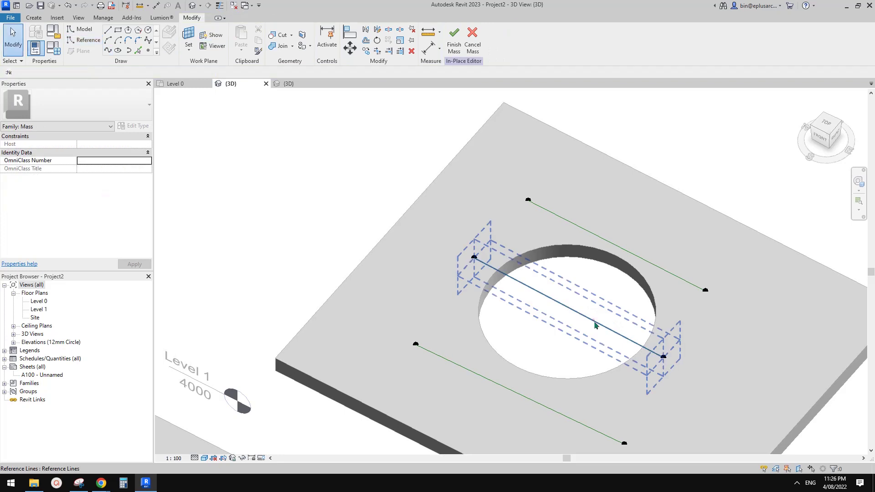
left_click(594, 319)
key("Delete")
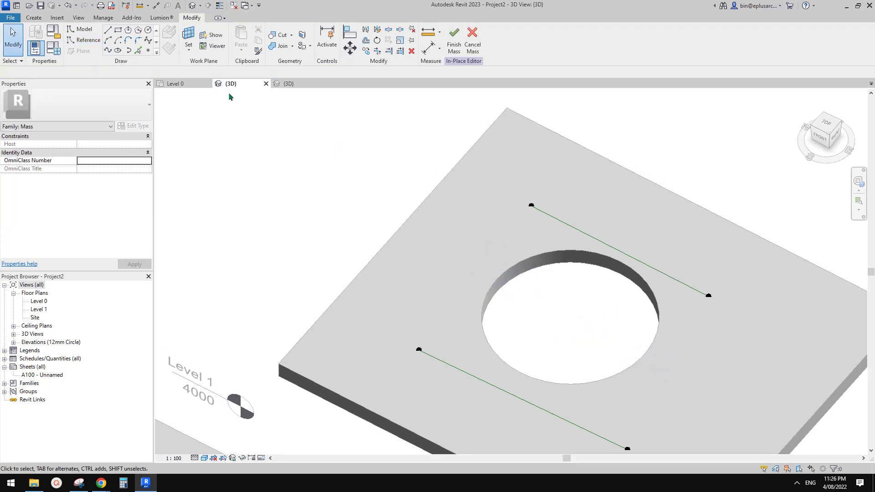
Step: Draw a three-point spline about 5740 mm long across the middle of the circular opening and convert it to a reference line
left_click(109, 51)
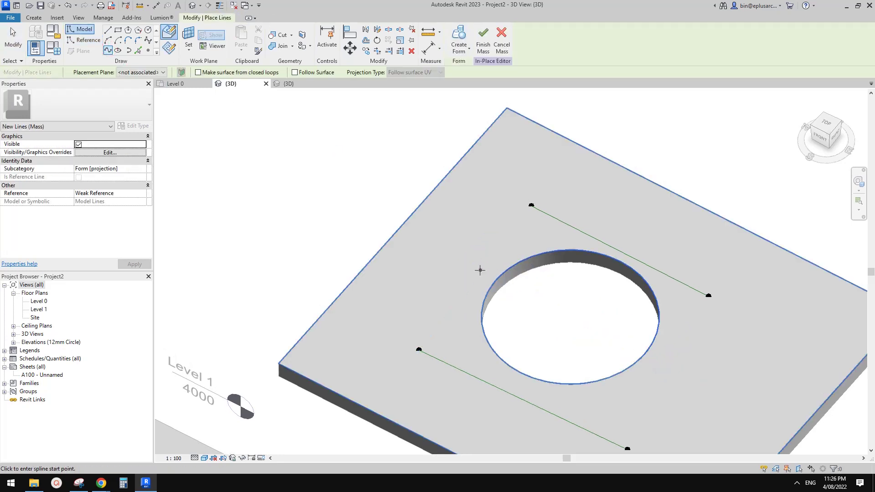
left_click(478, 270)
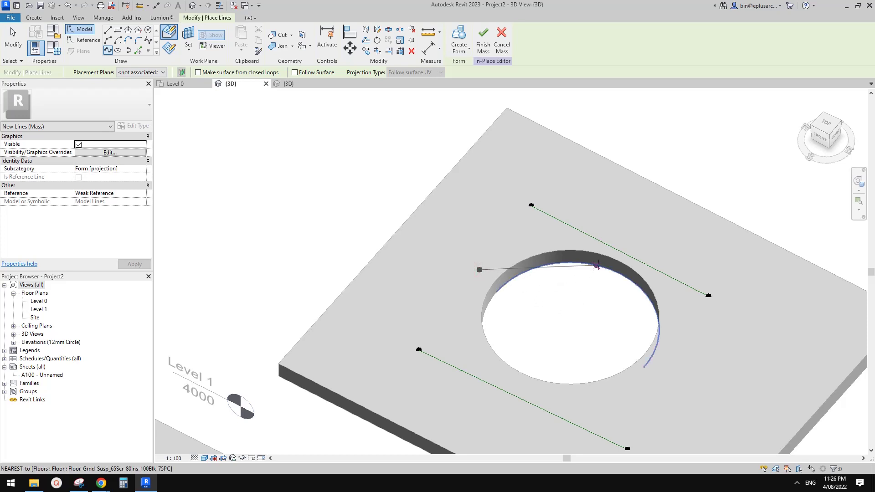
scroll(622, 250, "down", 1)
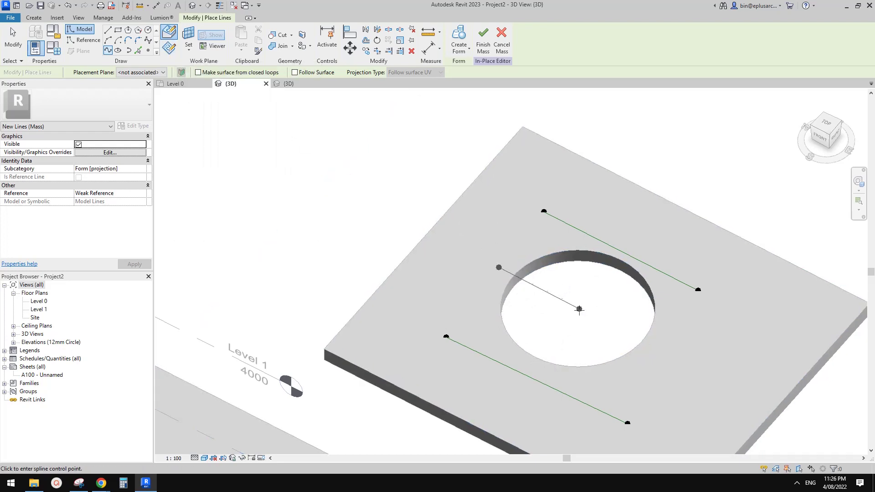
left_click(578, 310)
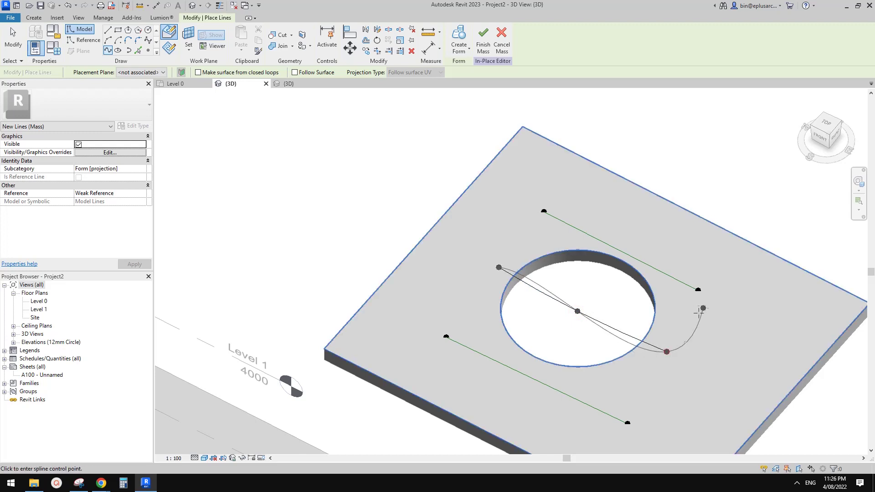
left_click(666, 351)
key("Escape")
key("Escape")
left_click(655, 344)
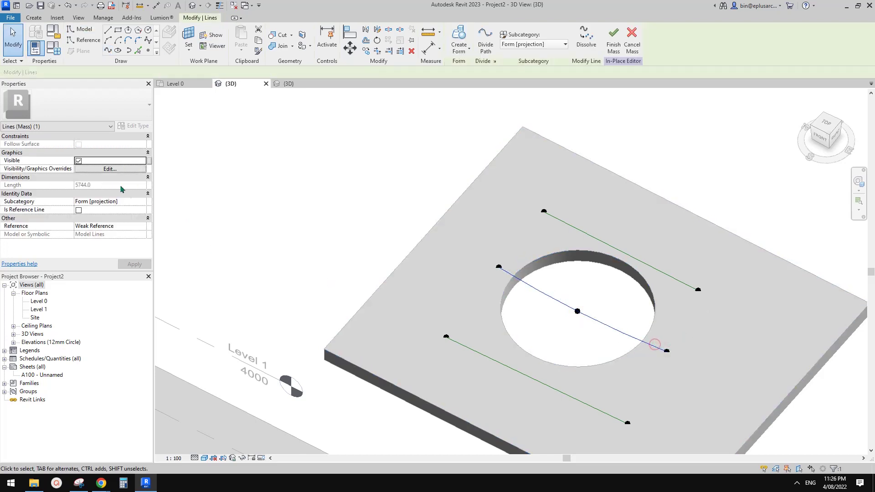
left_click(79, 210)
left_click(603, 305)
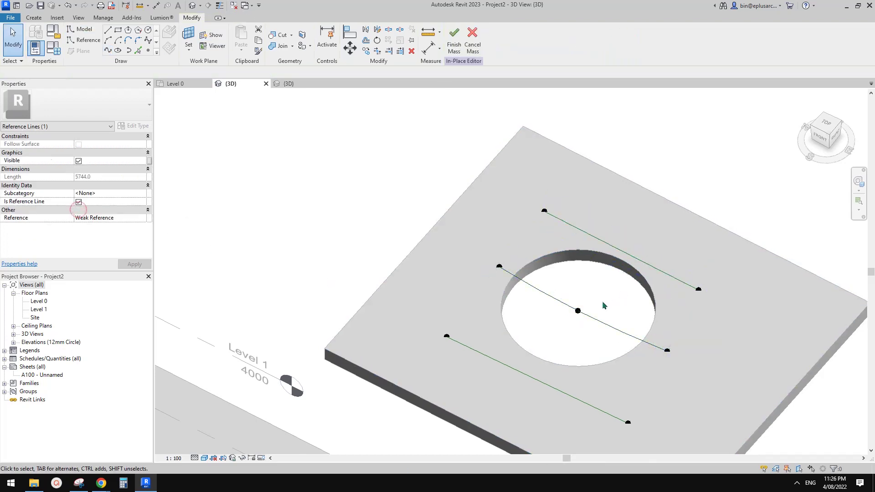
Step: Lower the middle spline's central reference point vertically so the curve sags into the circular opening
middle_click_drag(627, 318, 637, 269, "shift")
middle_click_drag(649, 429, 611, 254)
scroll(611, 253, "up", 2)
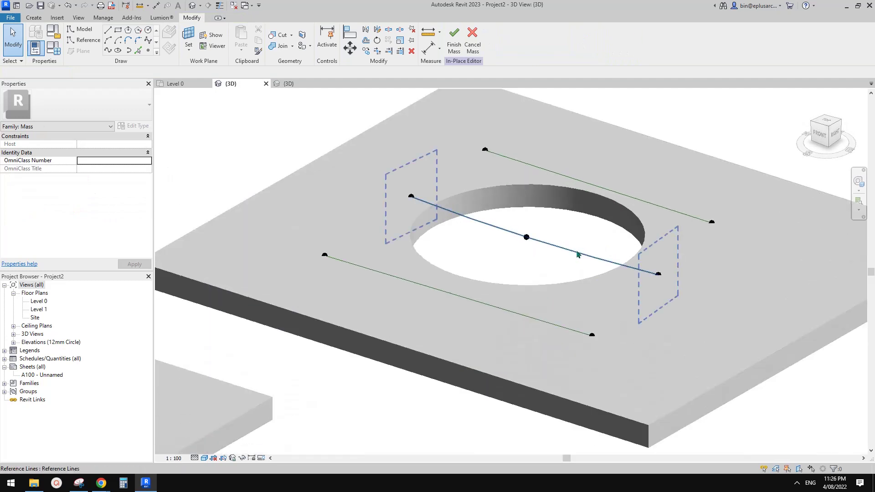
left_click(576, 250)
mouse_move(603, 288)
middle_mouse_down("shift")
mouse_move(547, 227)
mouse_move(493, 196)
mouse_move(582, 219)
mouse_move(601, 288)
middle_mouse_up("shift")
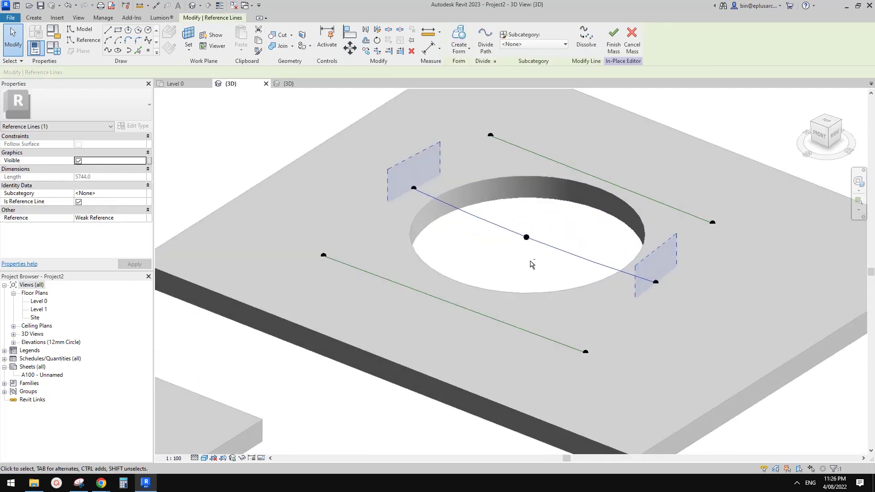
left_click(527, 236)
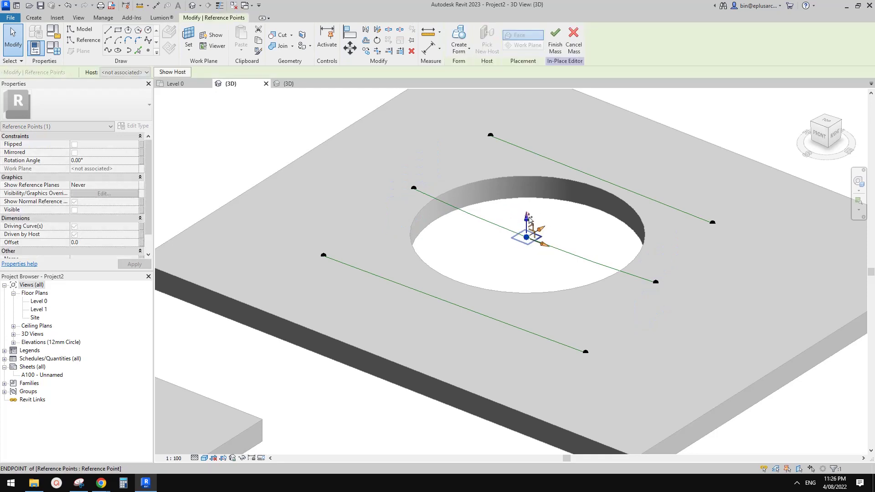
left_click_drag(529, 218, 527, 231)
Step: Create a surface form from the two outer reference lines and the sagging middle spline
middle_click_drag(615, 289, 606, 242, "shift")
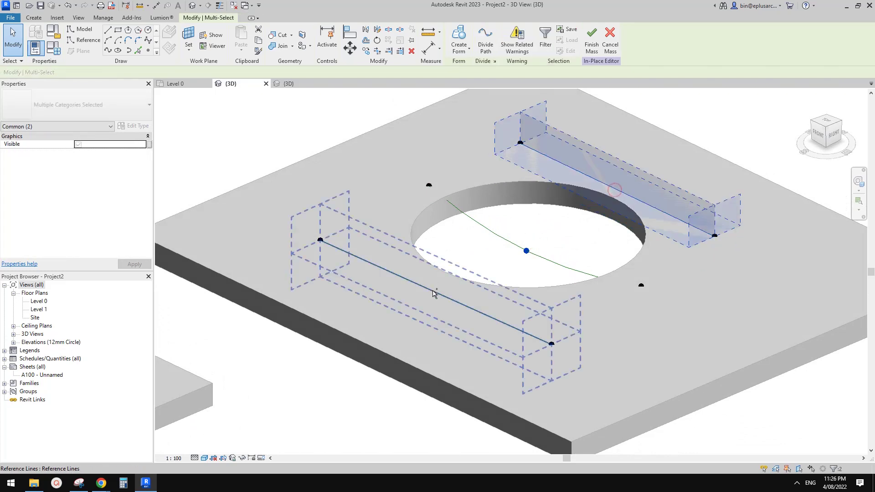
left_click(433, 292, "ctrl")
left_click(503, 238, "ctrl")
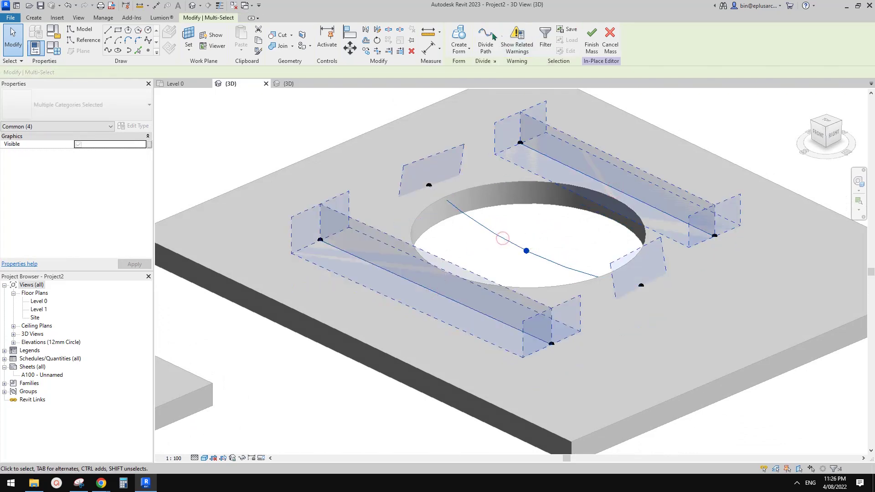
left_click(458, 39)
left_click(592, 251)
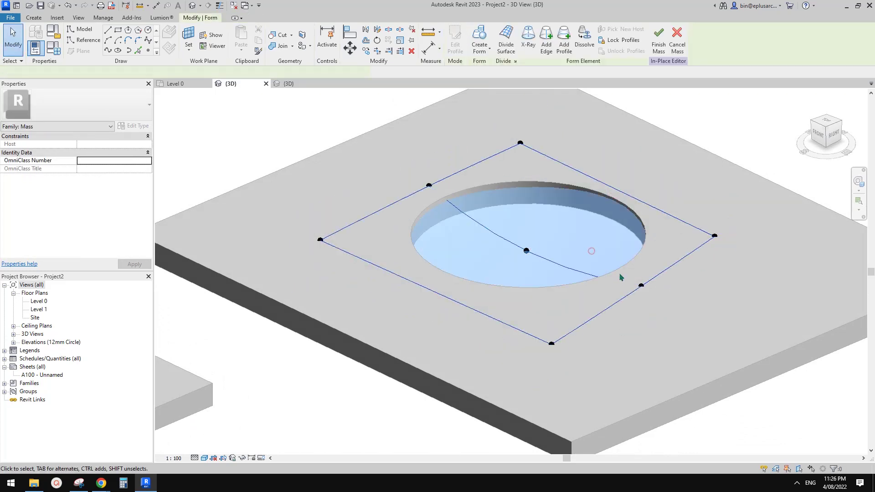
middle_click_drag(620, 277, 645, 302, "shift")
left_click(621, 252)
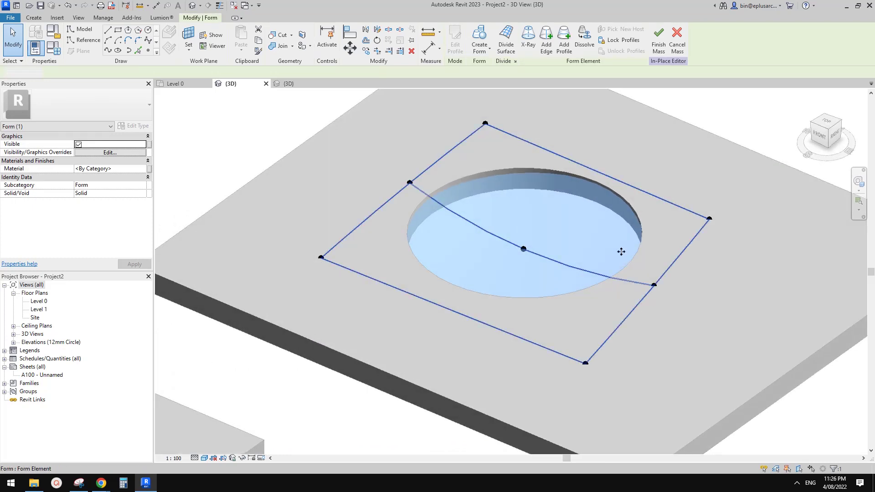
key("Delete")
Step: Pick both half-circle edges of the floor opening as reference lines with the Lock option enabled
middle_click_drag(621, 251, 626, 324, "shift")
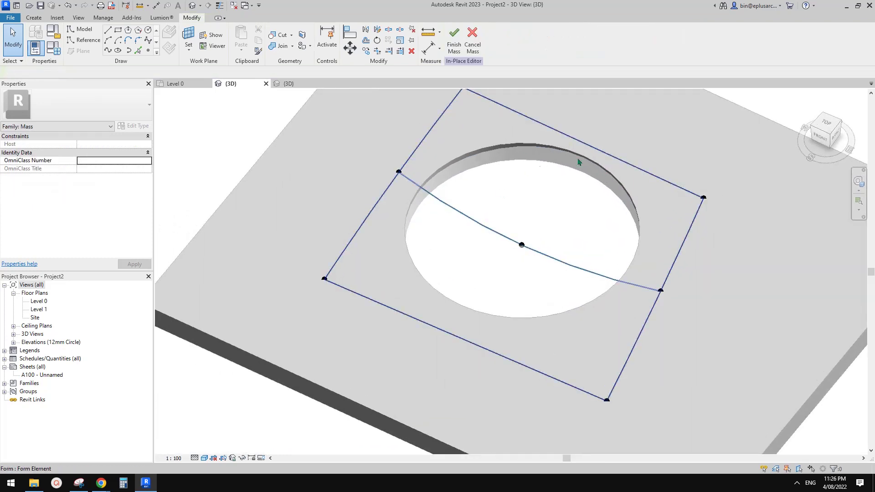
middle_click_drag(559, 322, 594, 220, "shift")
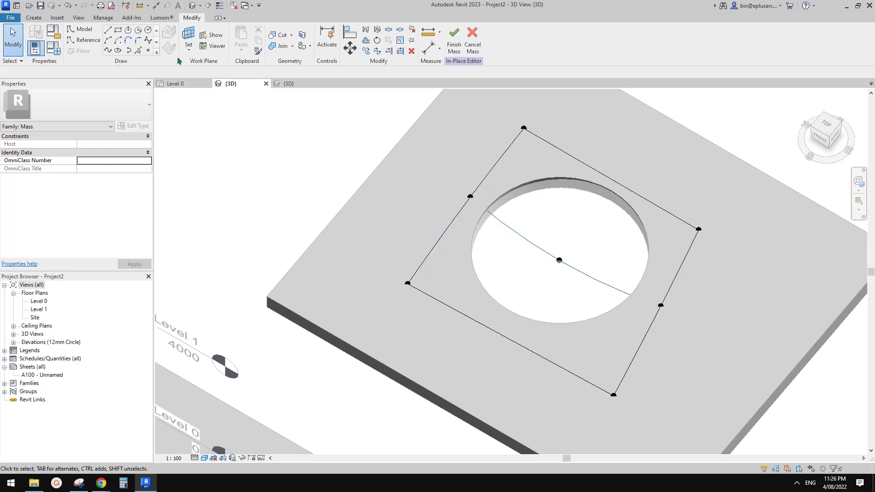
left_click(83, 40)
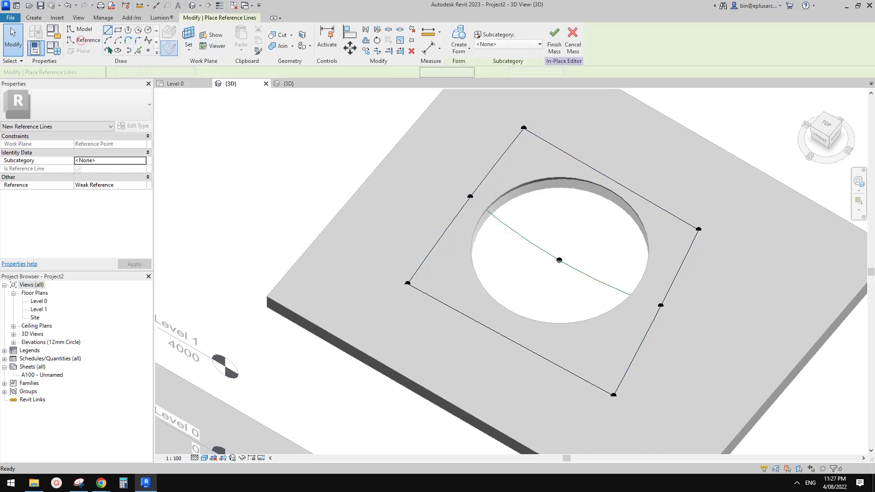
left_click(139, 51)
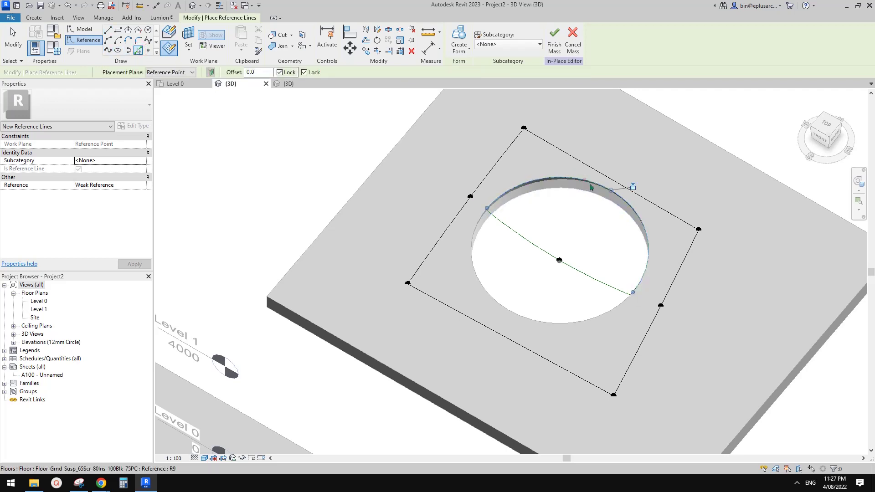
left_click(506, 311)
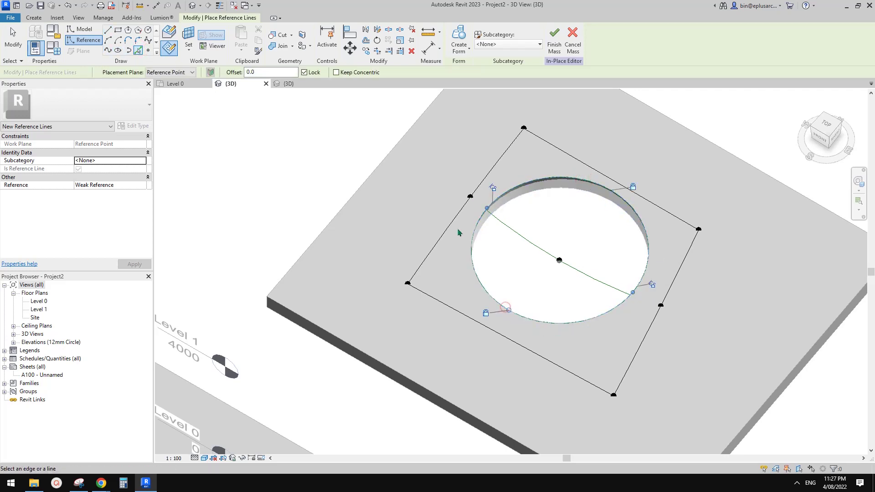
left_click(336, 72)
Step: Draw a reference line from the half-circles' shared endpoint beside the right side of the opening outward past the net surface's edge
left_click(108, 31)
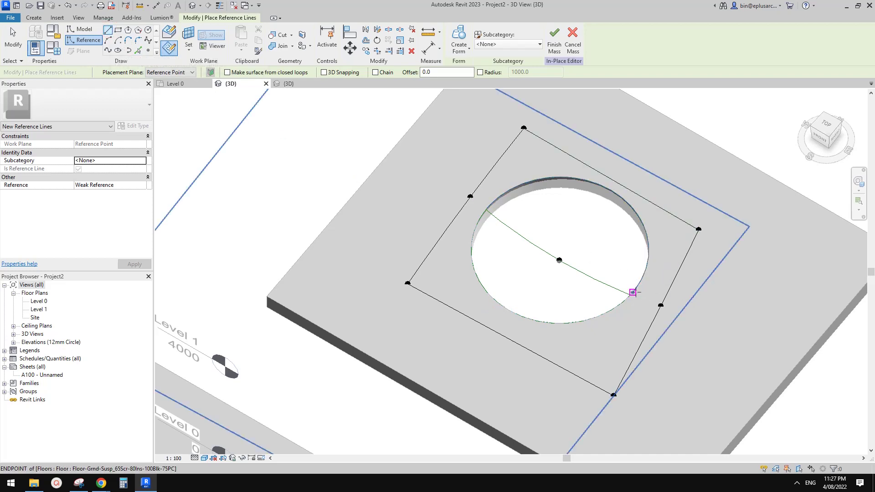
left_click(632, 292)
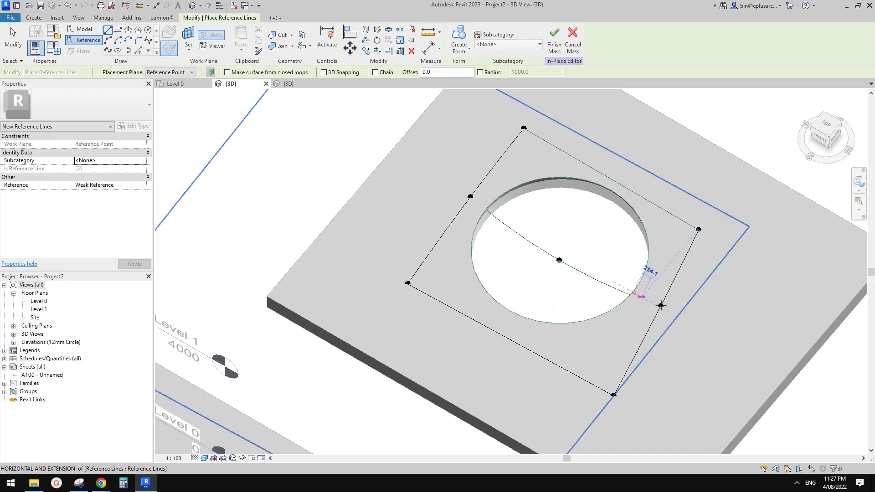
middle_click_drag(645, 183, 609, 214)
key("Escape")
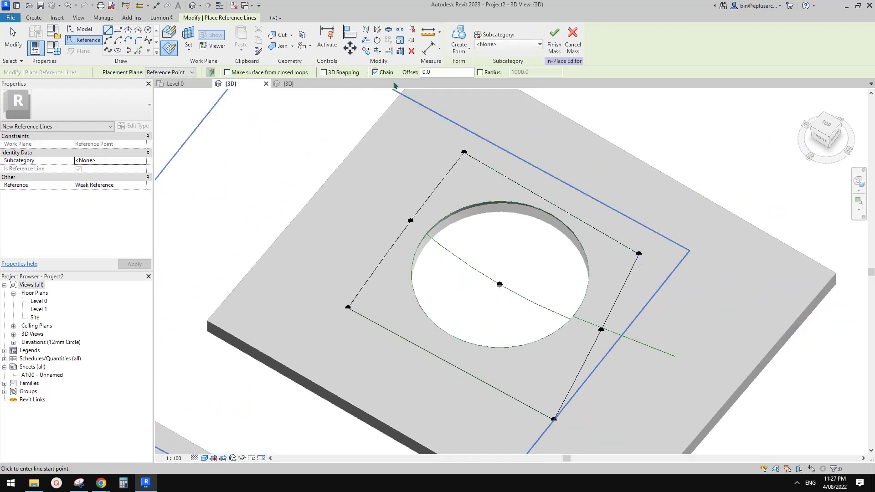
Step: Draw chained reference lines around the rear half of the opening, with a long side of about 7100 mm, ending at the half-circles' opposite endpoint
left_click(675, 357)
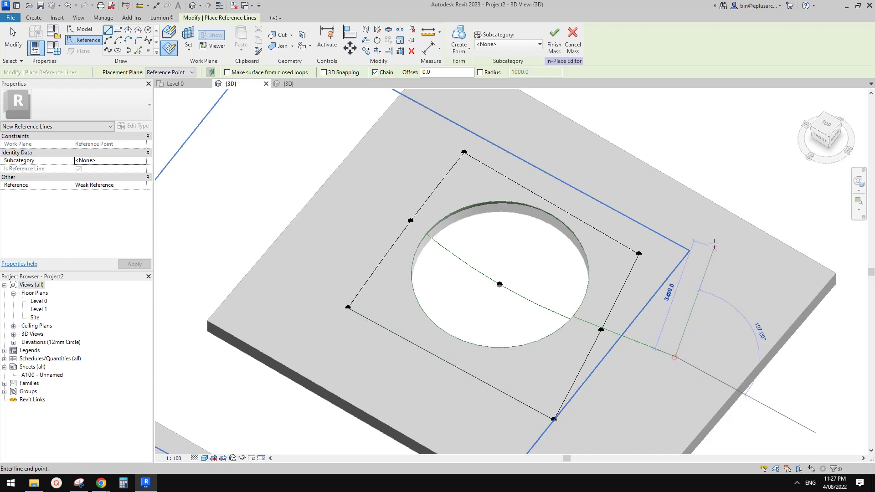
middle_click_drag(692, 275, 744, 312)
left_click(766, 278)
left_click(527, 149)
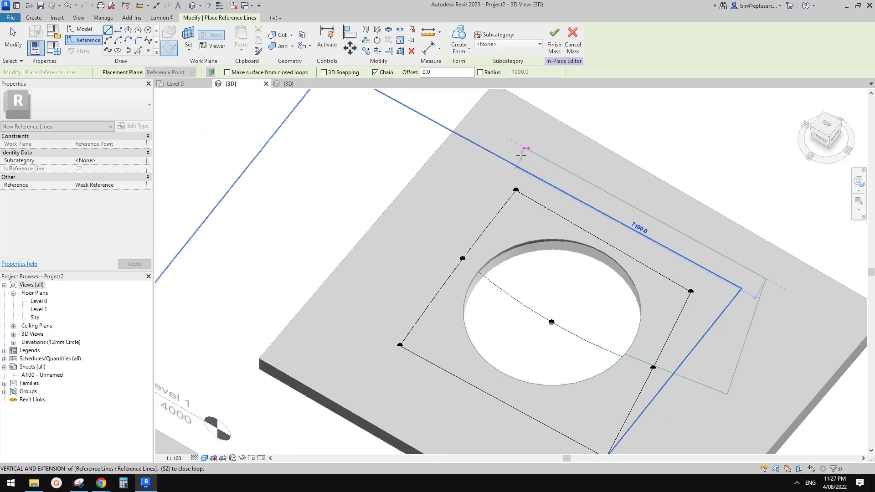
left_click(425, 220)
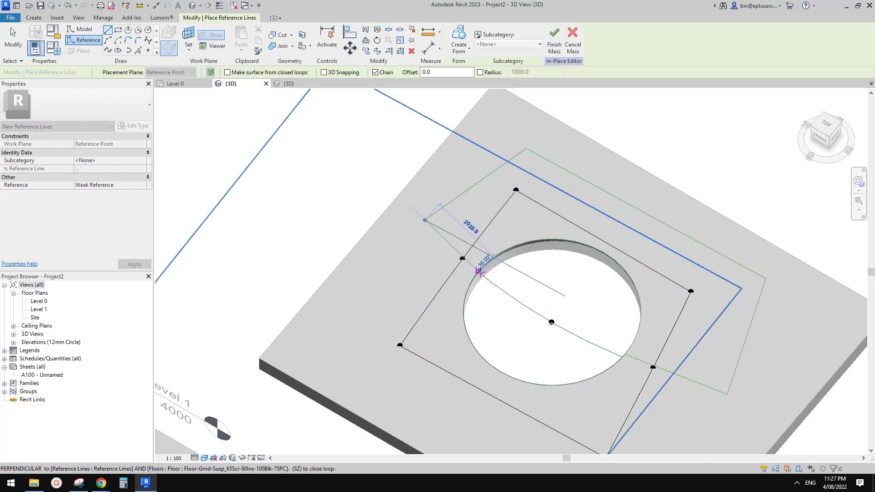
scroll(480, 270, "up", 3)
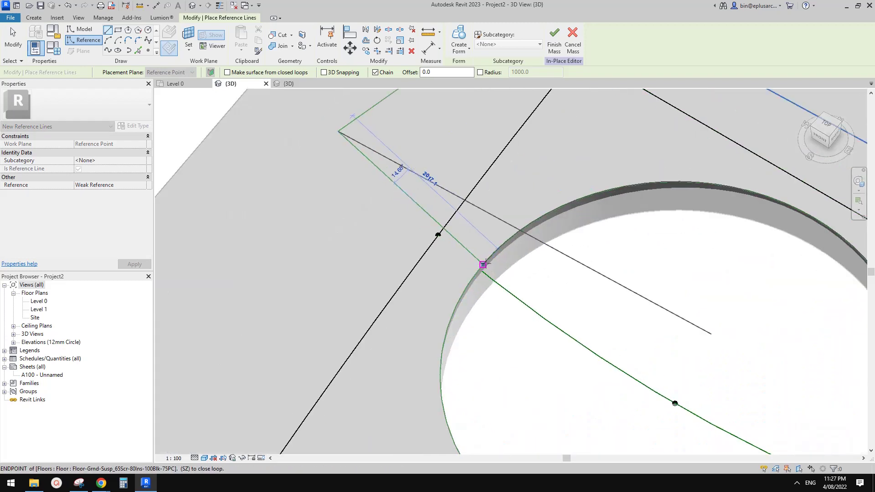
left_click(484, 264)
scroll(484, 255, "down", 3)
key("Escape")
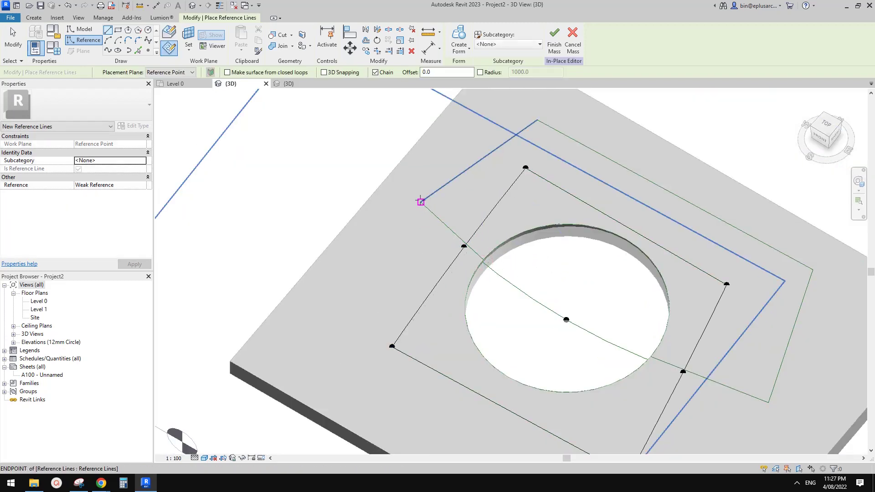
Step: Draw chained reference lines around the front half of the opening, with a long side of about 8600 mm, joining the rear outline's two outer corners
left_click(420, 201)
middle_click_drag(423, 375, 360, 262)
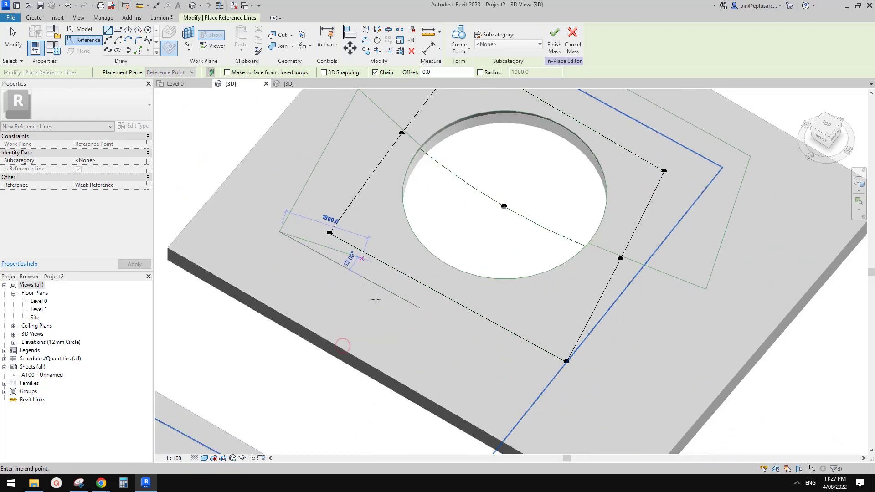
left_click(281, 232)
left_click(602, 416)
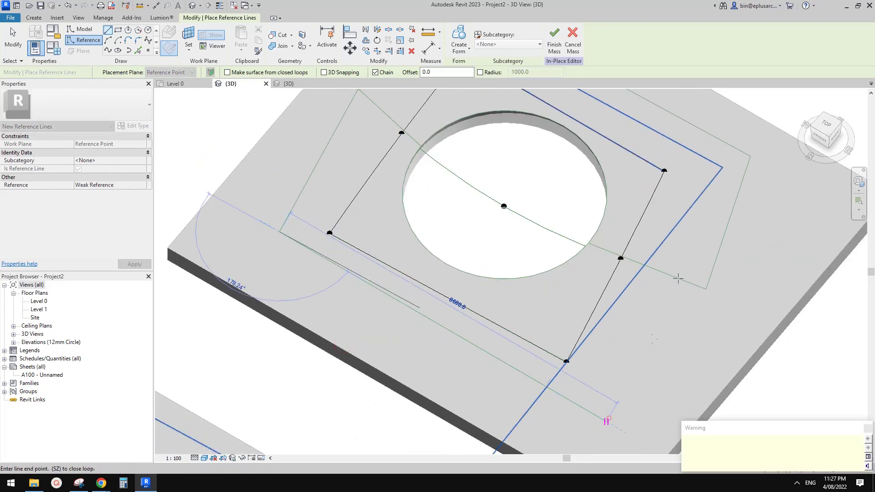
left_click(705, 289)
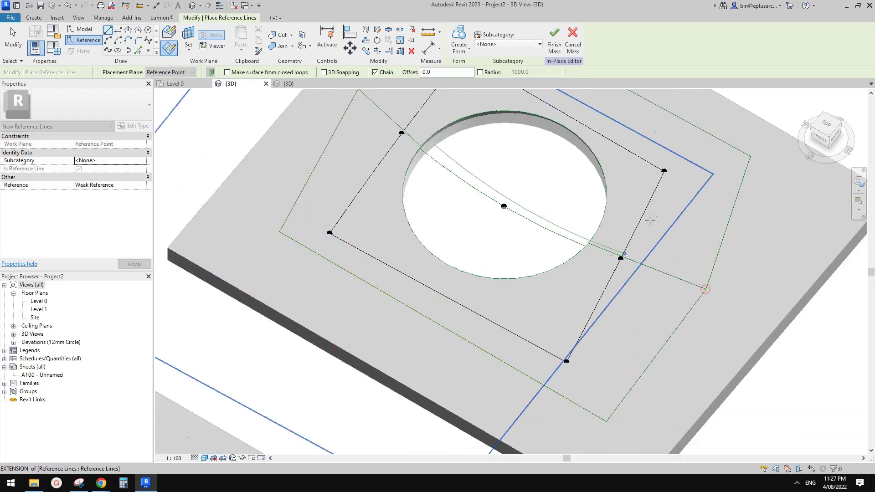
scroll(592, 230, "down", 3)
key("Escape")
key("Escape")
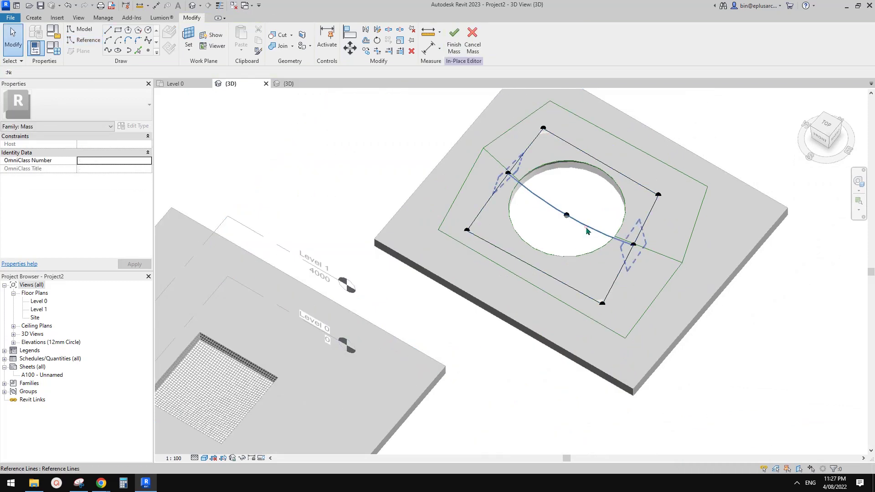
left_click(587, 231)
middle_click_drag(587, 226, 580, 230)
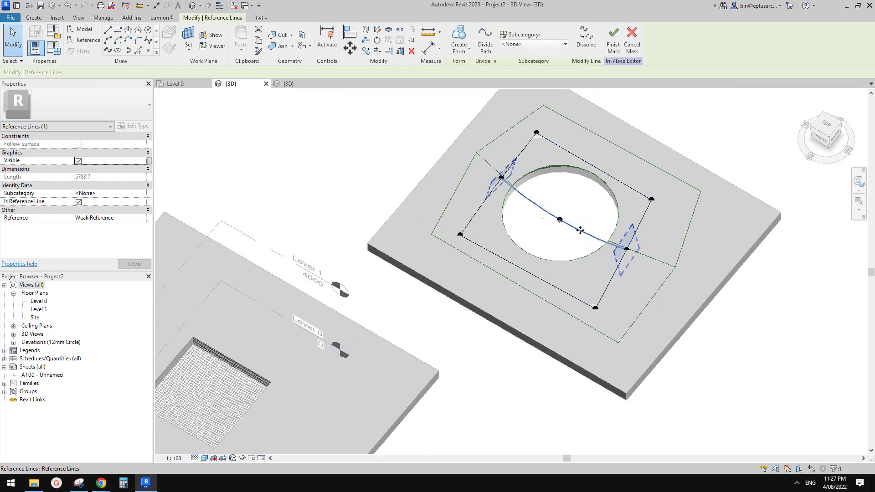
key("Escape")
Step: Create a void form from the closed chain of six reference lines around the front half of the circular opening
scroll(588, 246, "up", 3)
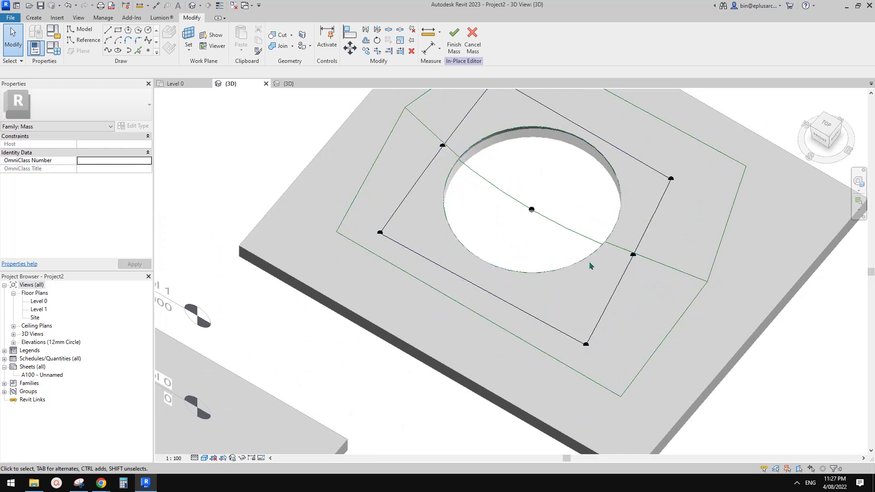
key("Tab")
key("Tab")
key("Tab")
key("Tab")
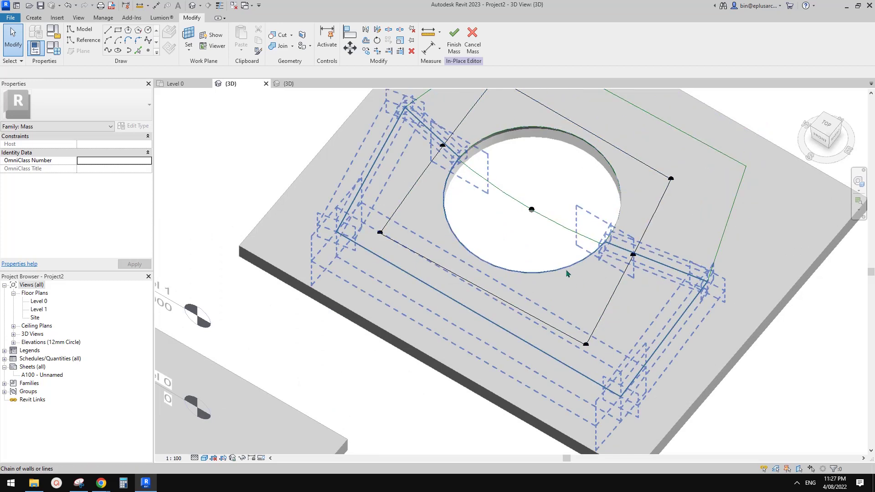
left_click(567, 274)
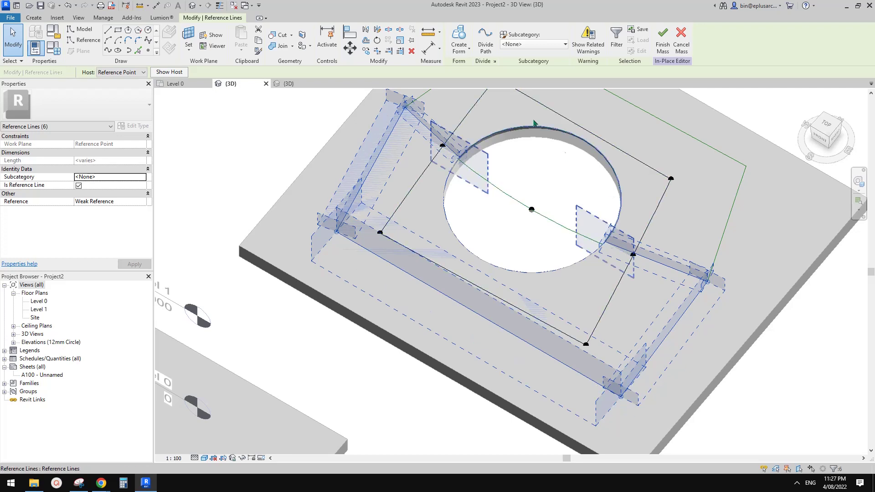
left_click(465, 54)
left_click(470, 84)
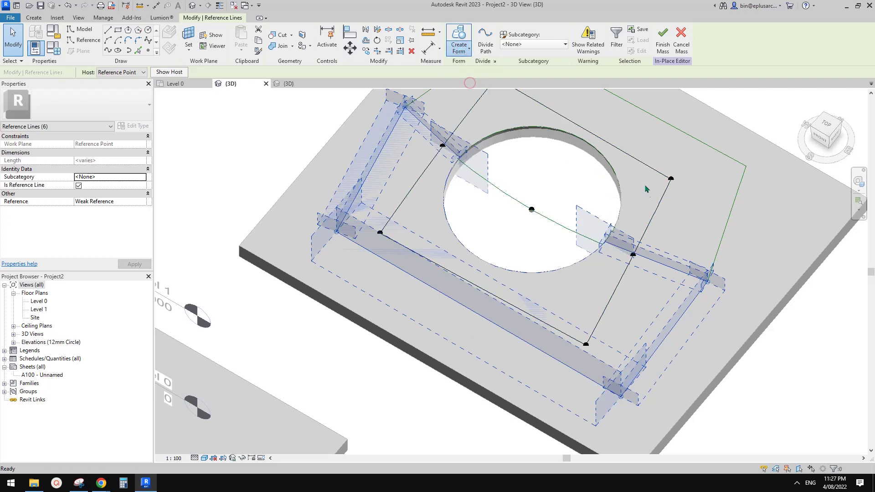
scroll(641, 203, "down", 1)
middle_click_drag(663, 285, 624, 210, "shift")
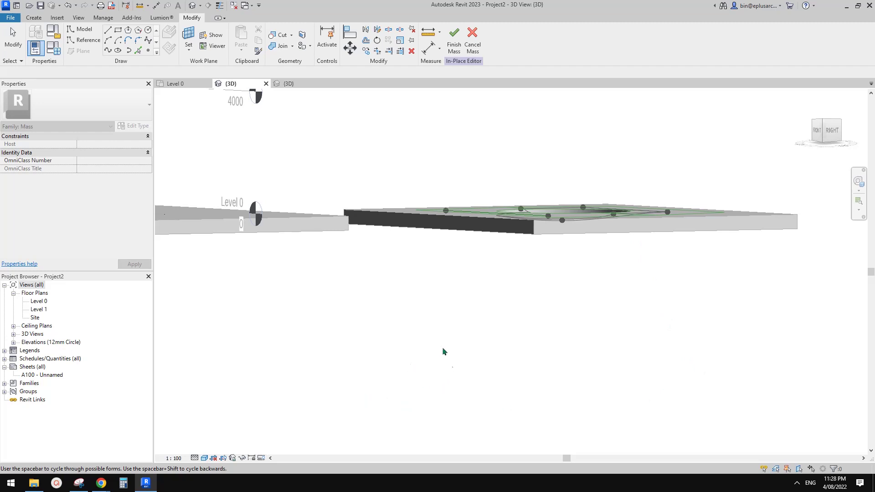
middle_click_drag(567, 262, 721, 400, "shift")
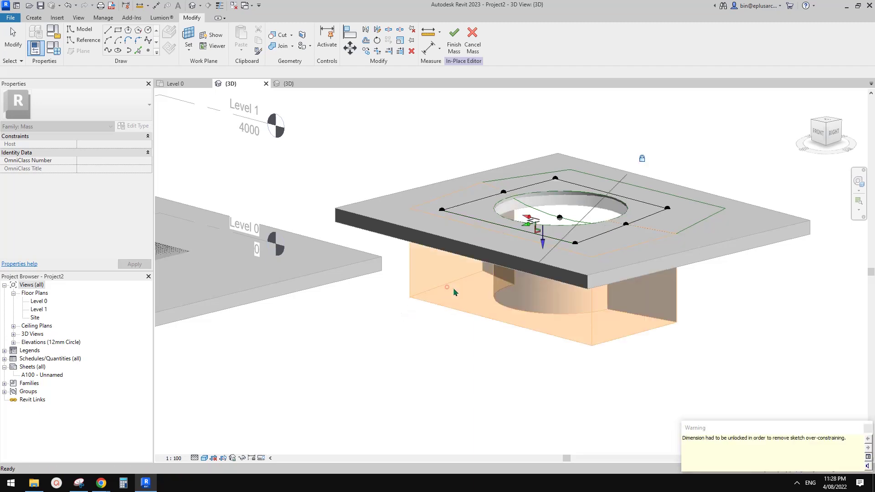
middle_click_drag(577, 311, 557, 306)
key("Escape")
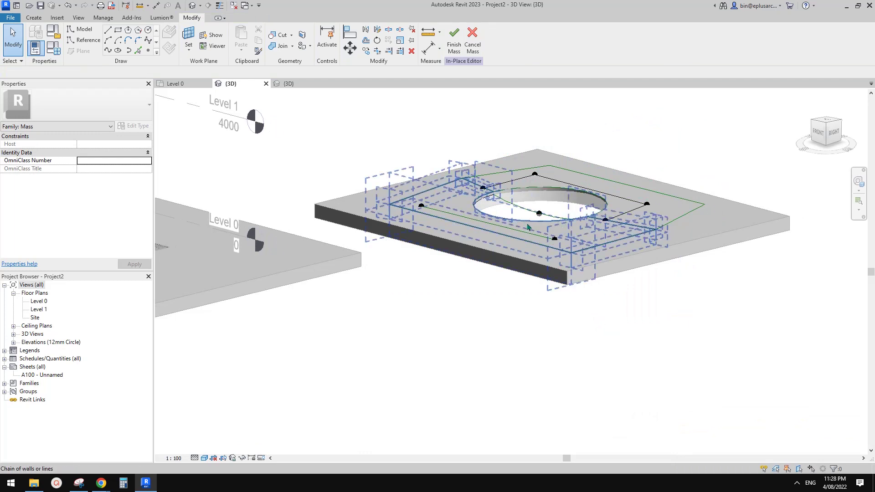
Step: Set the front void form's Positive Offset to 3000 so it extends above the slab as well
middle_click_drag(527, 225, 513, 211, "shift")
scroll(513, 211, "up", 1)
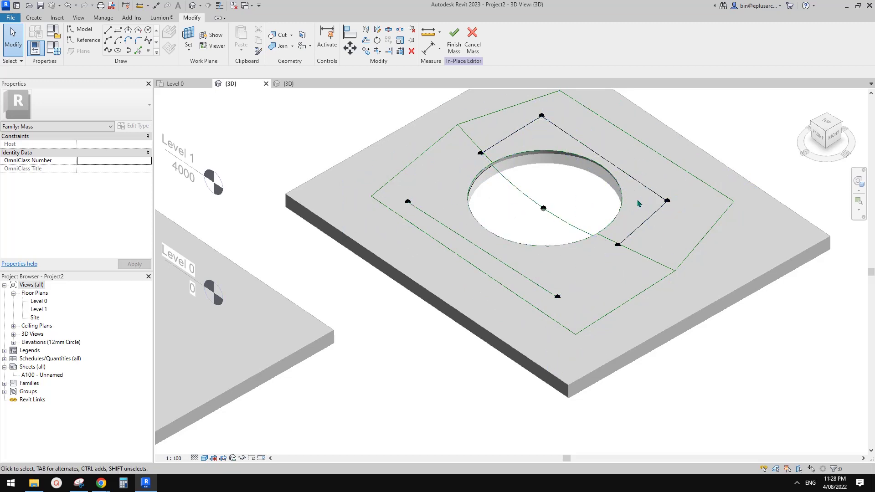
left_click(591, 181)
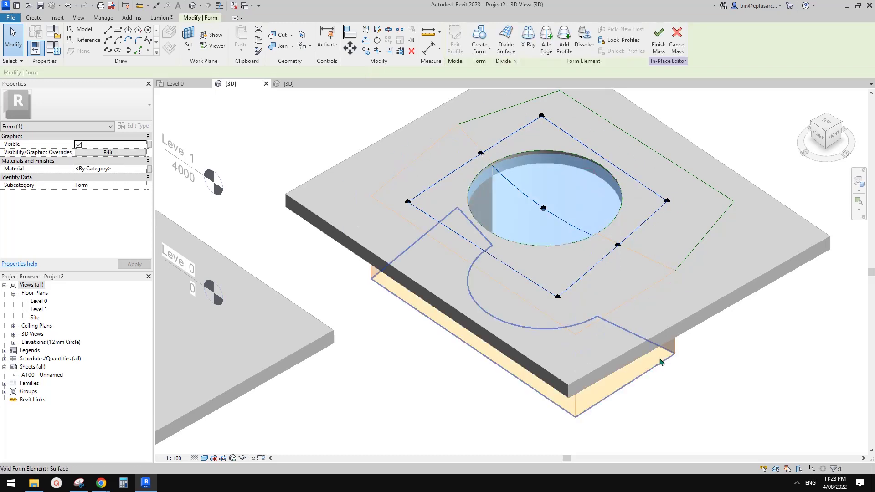
middle_click_drag(674, 367, 590, 330, "shift")
left_click(649, 304)
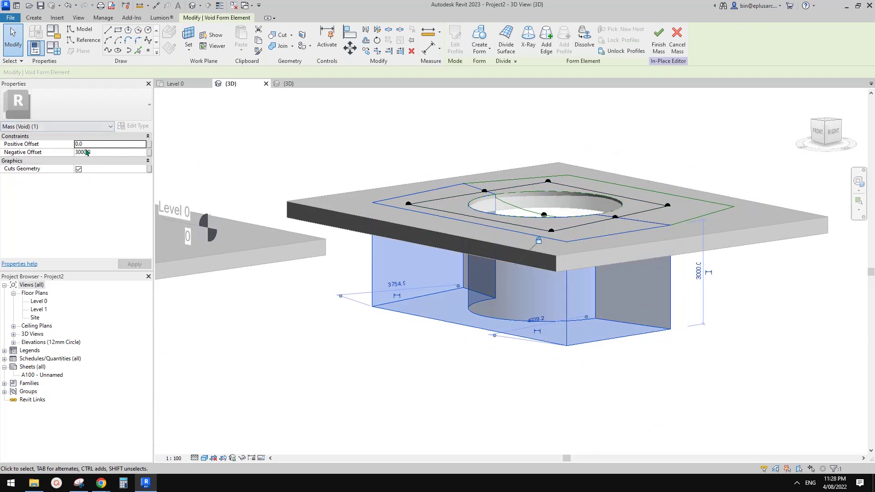
left_click(102, 144)
type("3")
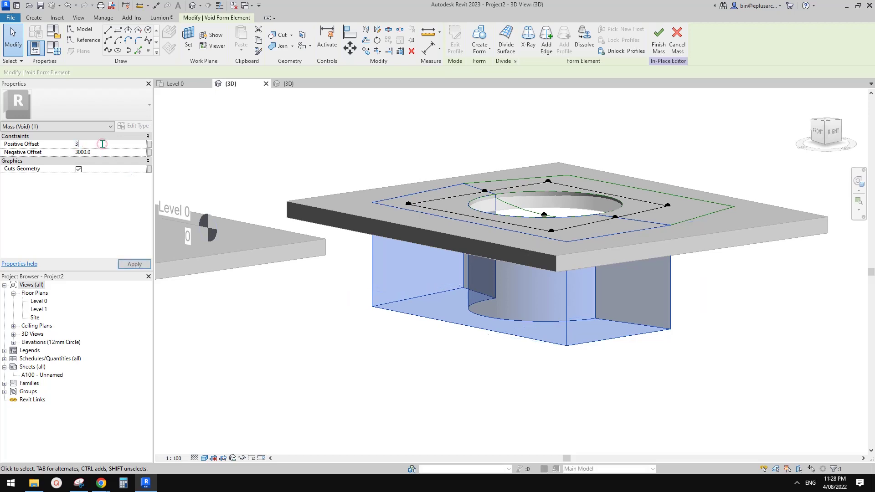
type("000.0")
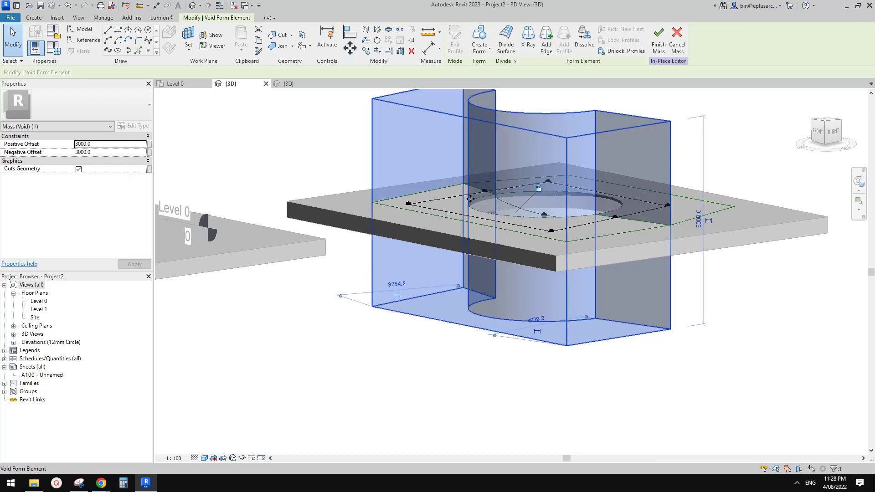
middle_click_drag(552, 224, 556, 288, "shift")
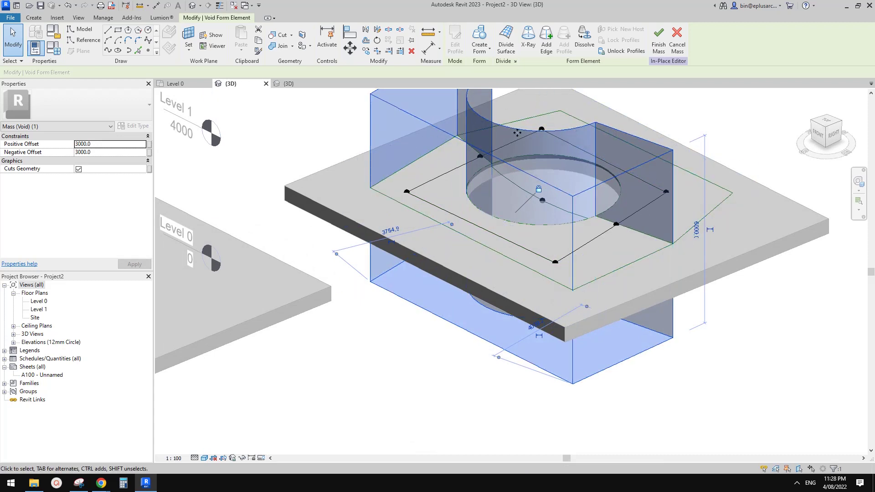
left_click(773, 330)
Step: Create a void form from the closed chain of six reference lines around the rear half of the circular opening
middle_click_drag(750, 326, 618, 263, "shift")
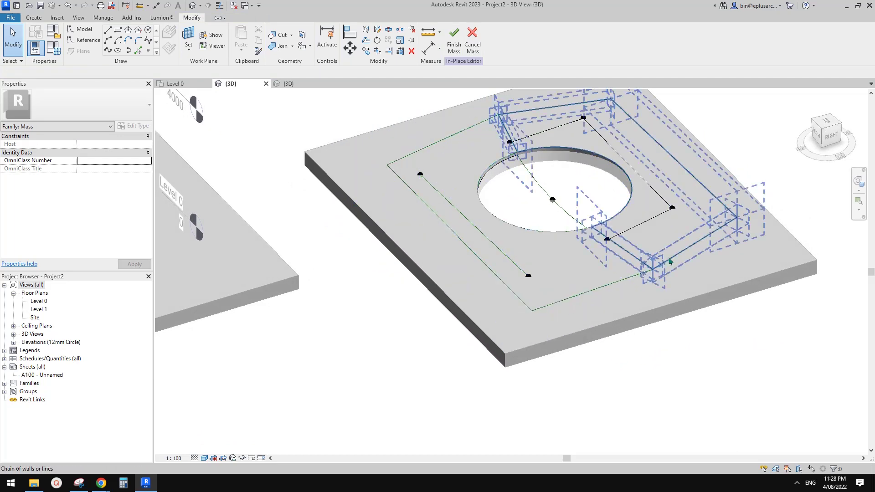
left_click(669, 261)
left_click(548, 184, "ctrl")
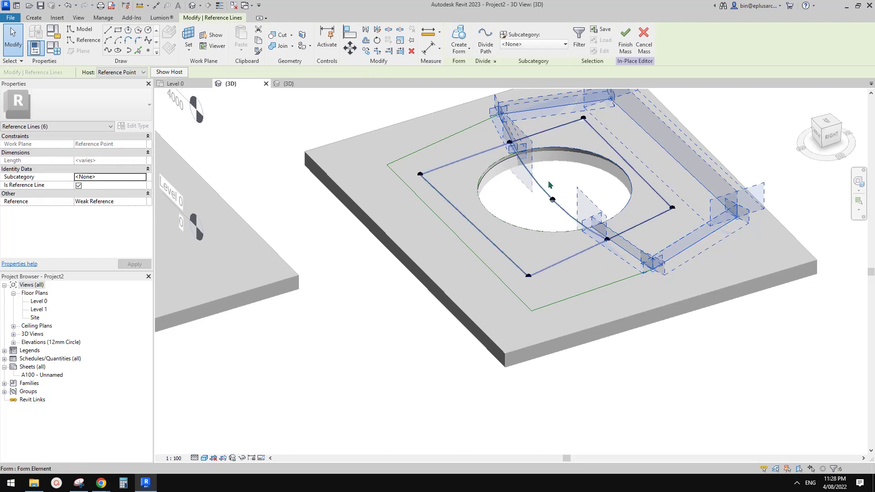
left_click(459, 50)
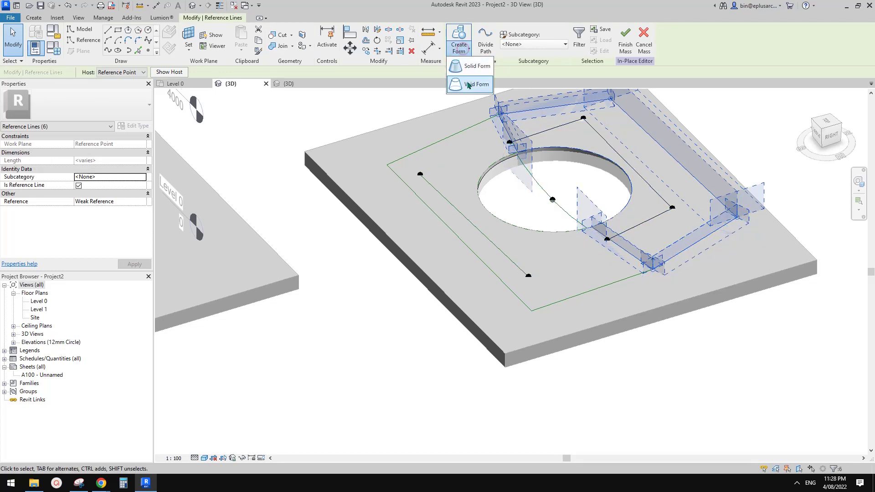
left_click(469, 85)
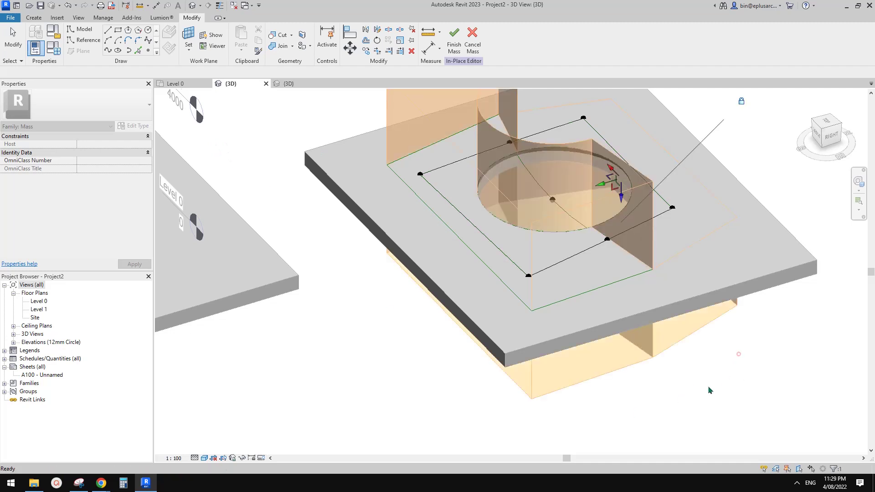
Step: Set the rear void form's Positive Offset to 3000
middle_click_drag(702, 382, 574, 248, "shift")
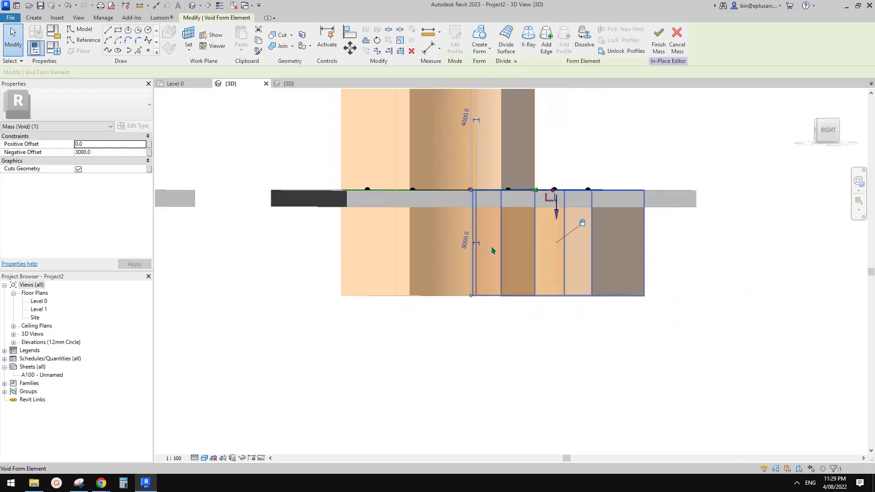
left_click(102, 144)
type("3000")
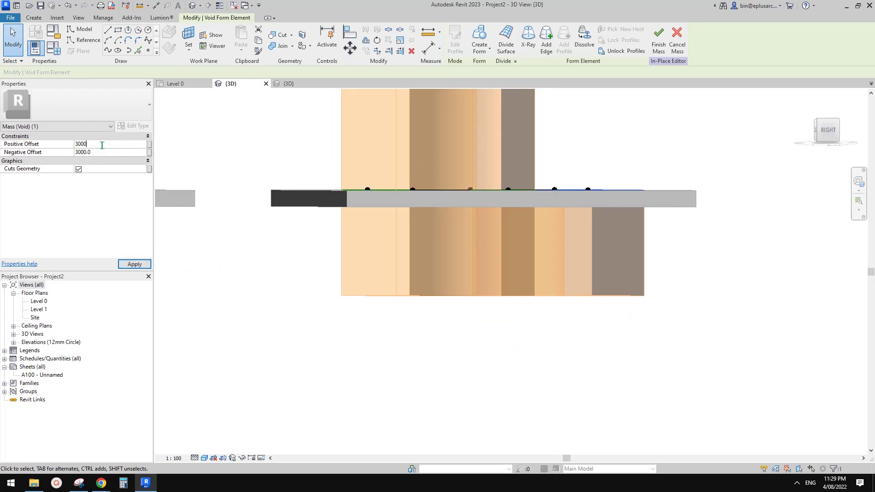
key("Return")
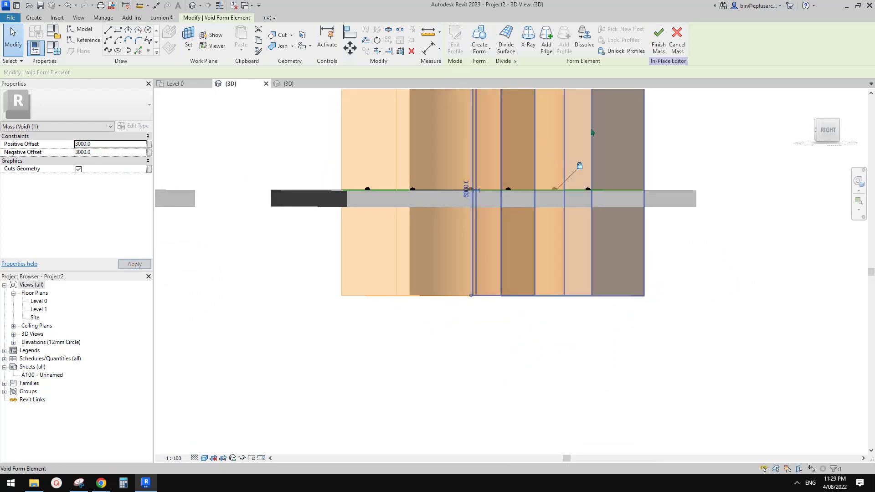
left_click(790, 299)
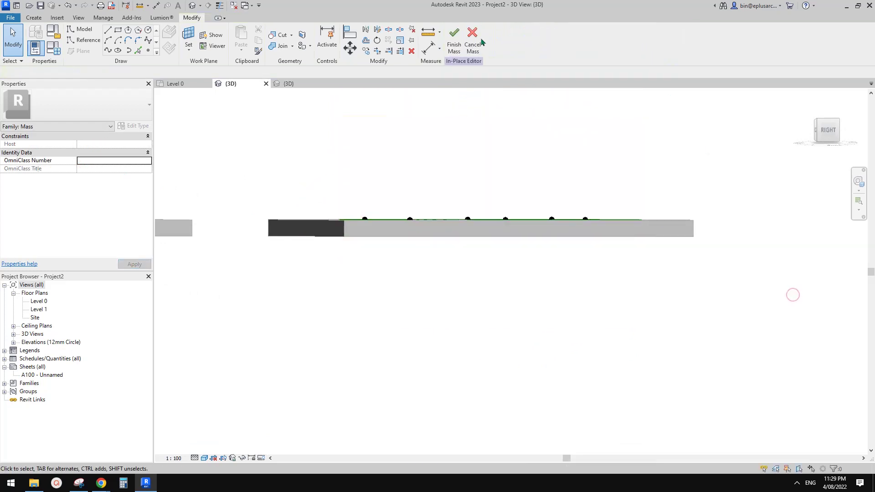
middle_click_drag(792, 295, 607, 337, "shift")
scroll(540, 263, "up", 5)
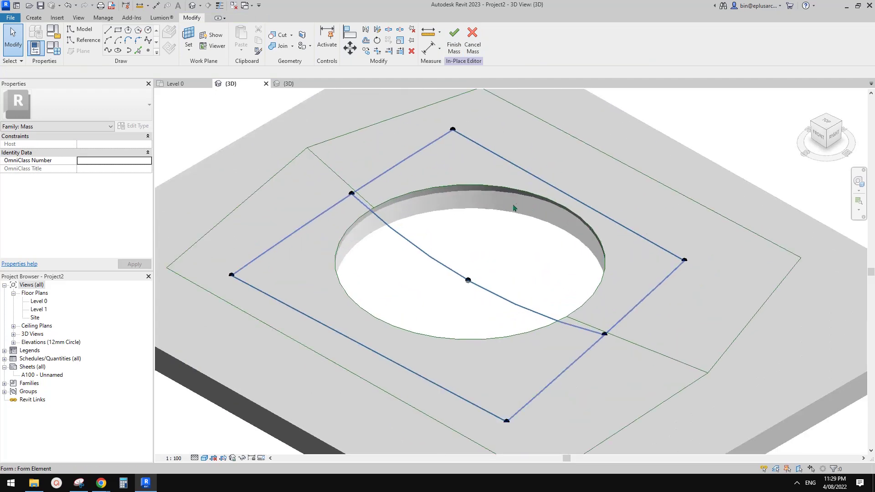
Step: Divide the trimmed sagging surface inside the circular opening with the Divide Surface tool
key("Tab")
left_click(471, 240)
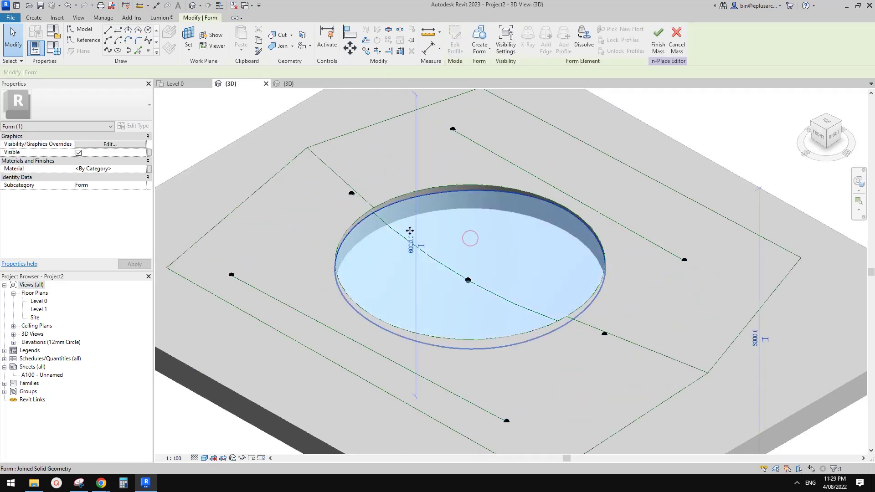
middle_click_drag(508, 287, 498, 235, "shift")
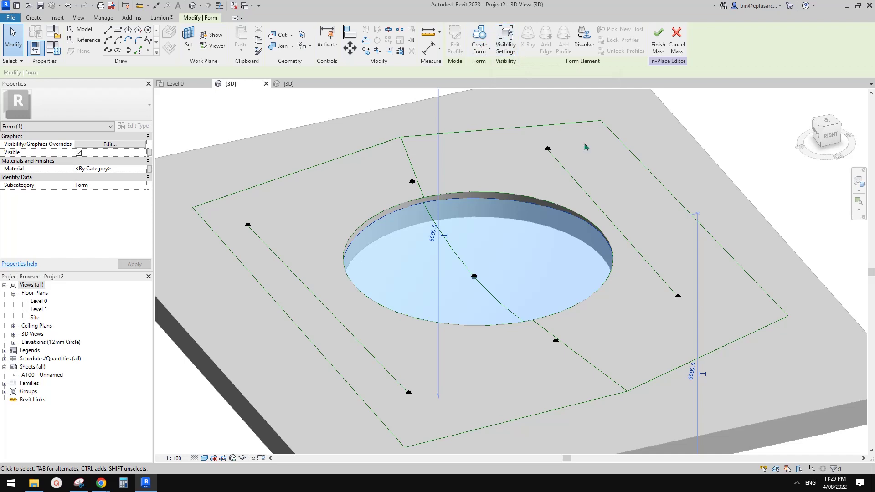
scroll(517, 258, "up", 1)
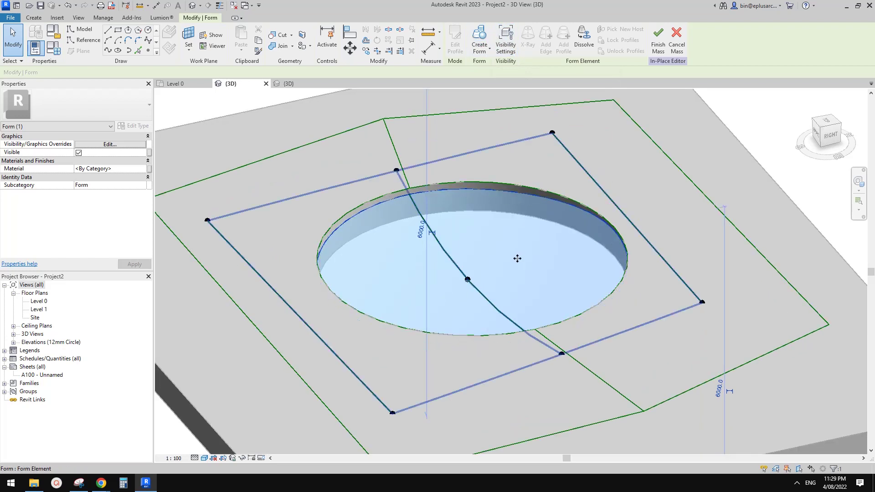
left_click(517, 259)
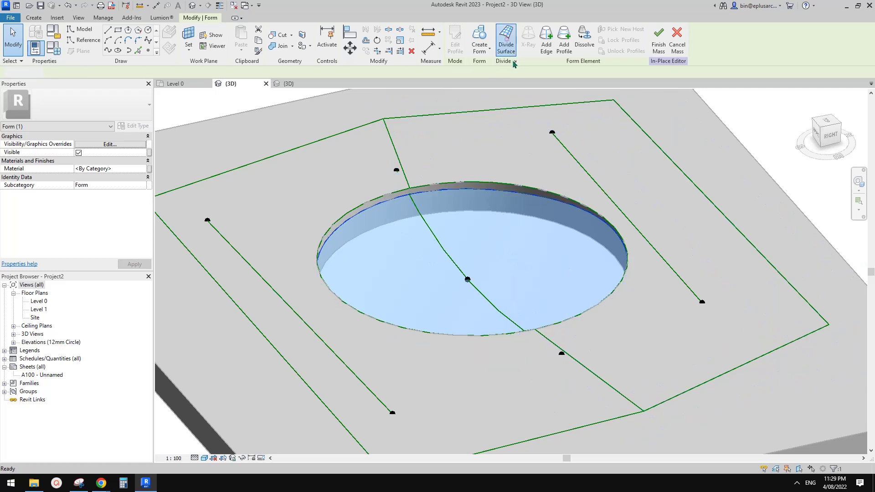
left_click(505, 40)
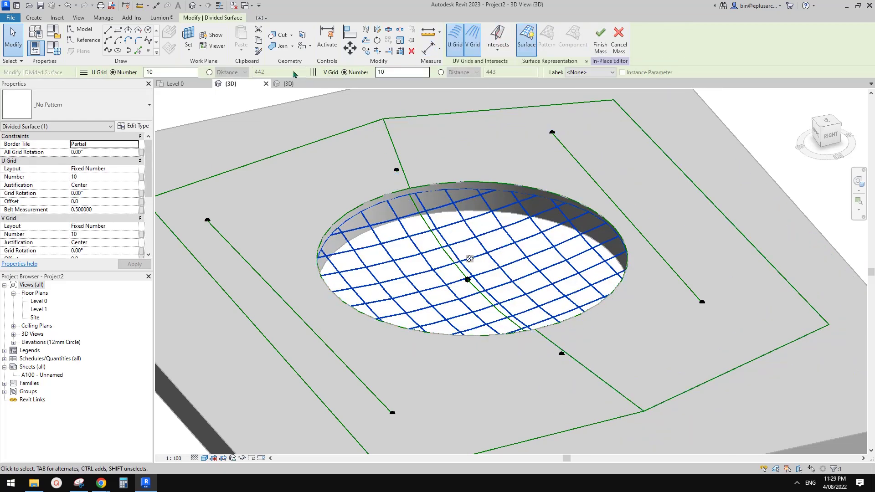
Step: Set both the U Grid and V Grid layouts of the divided surface to Maximum Spacing with a distance of 100
left_click(133, 169)
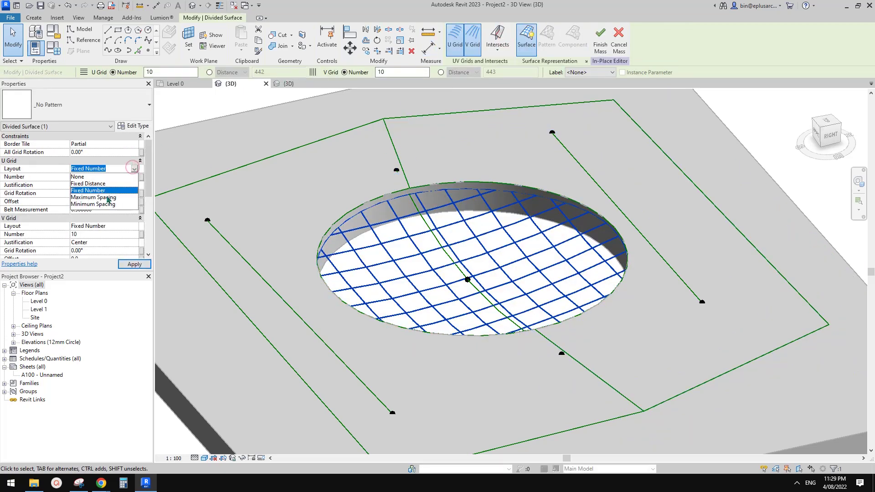
left_click(101, 198)
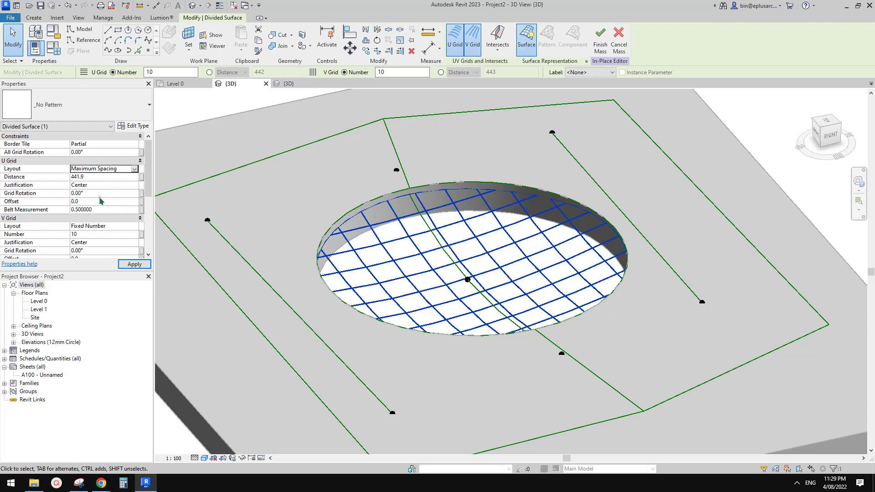
left_click(134, 226)
left_click(109, 254)
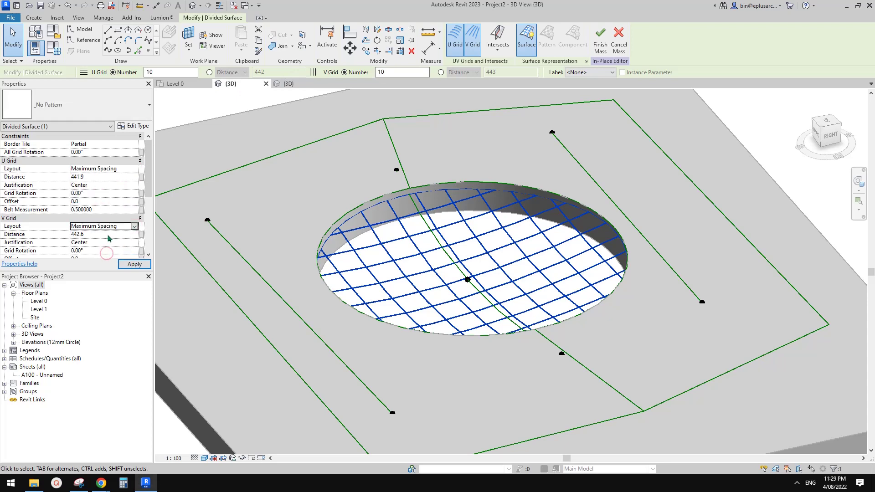
left_click(107, 234)
type("100.0")
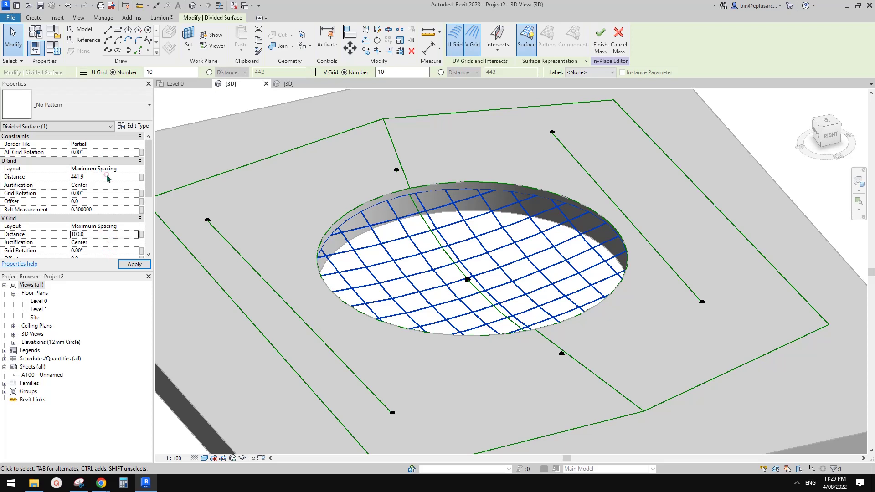
left_click(105, 176)
type("1")
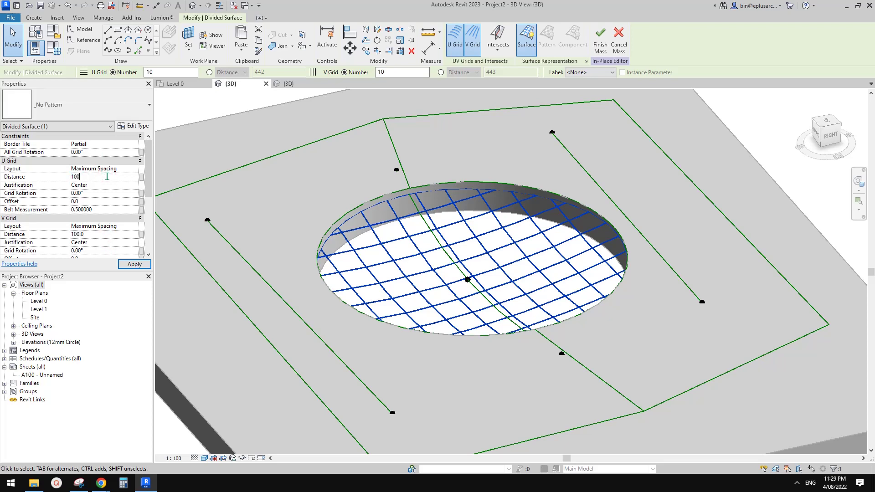
type("00")
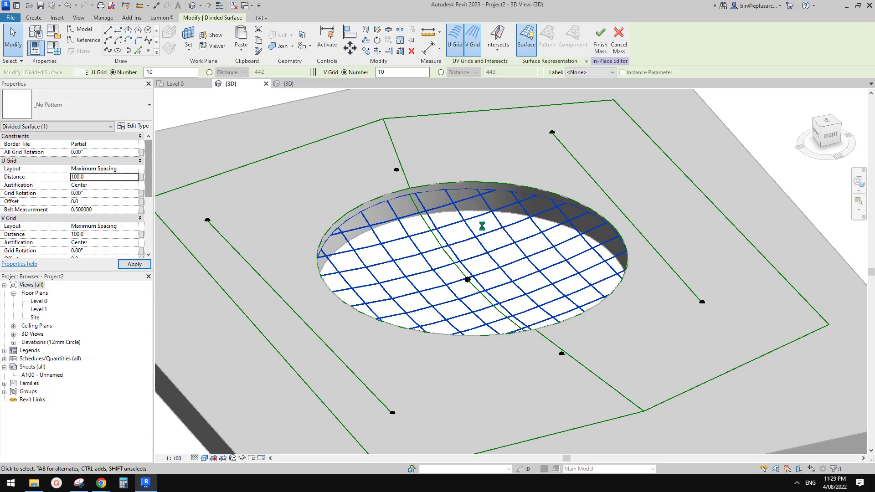
Step: Apply the Family3 panel under Rectangle Checkerboard as the divided surface's pattern component
scroll(467, 187, "down", 1)
left_click(100, 112)
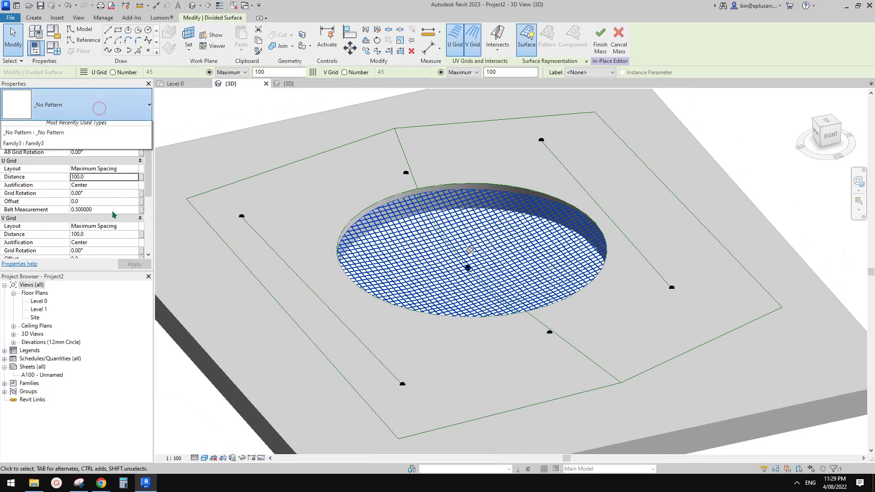
scroll(105, 219, "up", 5)
scroll(92, 215, "down", 2)
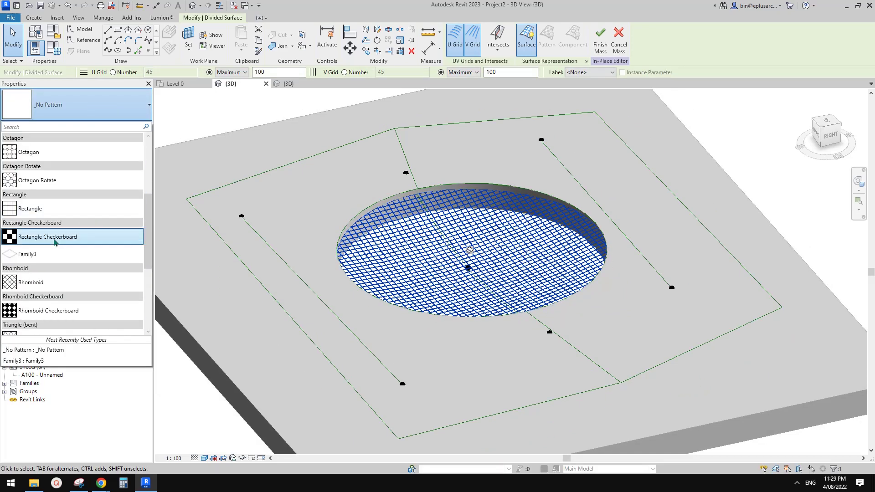
left_click(51, 254)
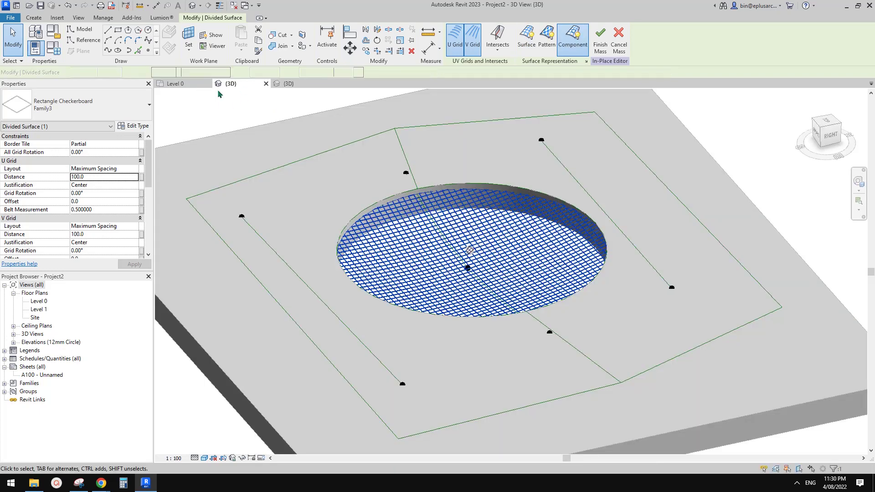
Step: Check which tile pattern grid the Family3 panel family uses and return to the project's 3D view
left_click(192, 84)
left_click(451, 232)
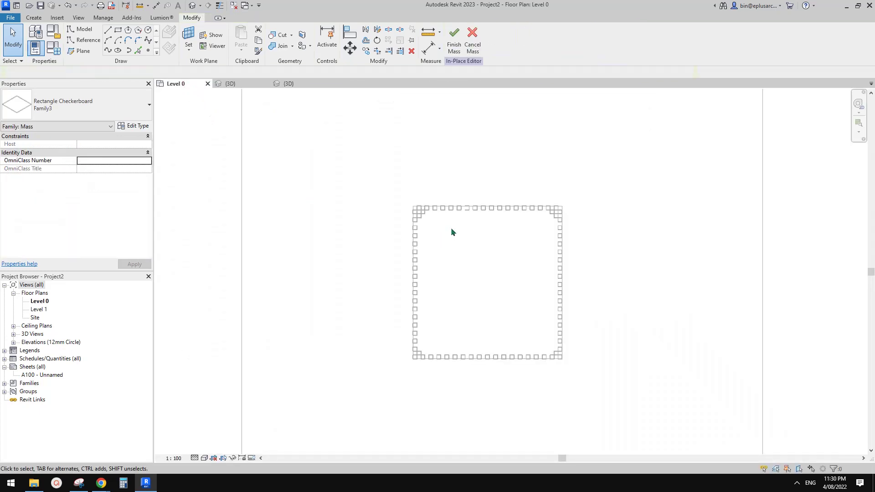
left_click(241, 85)
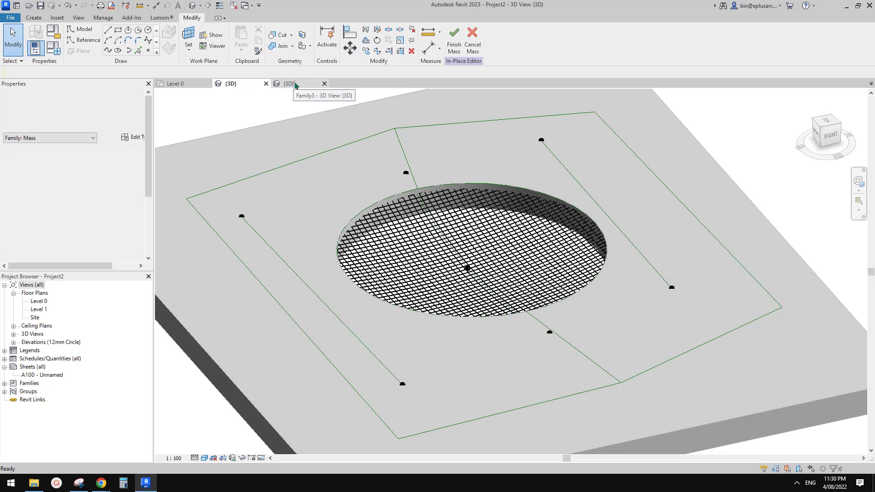
left_click(292, 84)
scroll(311, 190, "down", 5)
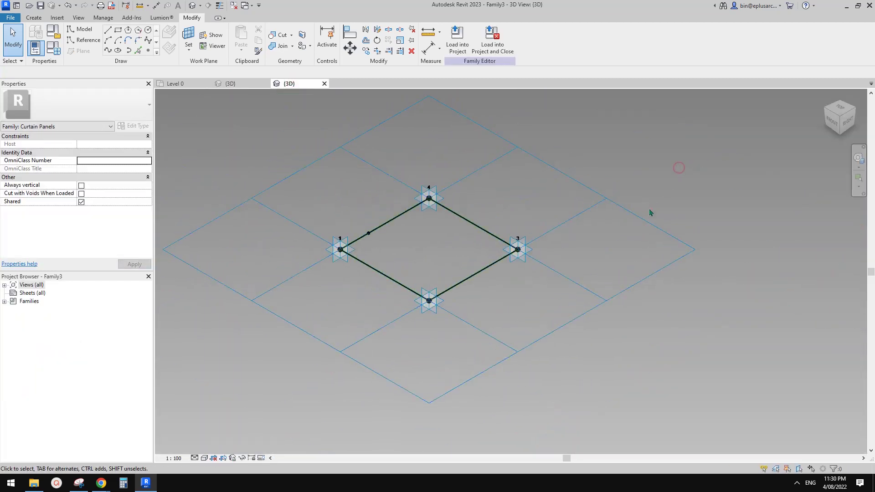
left_click(587, 187)
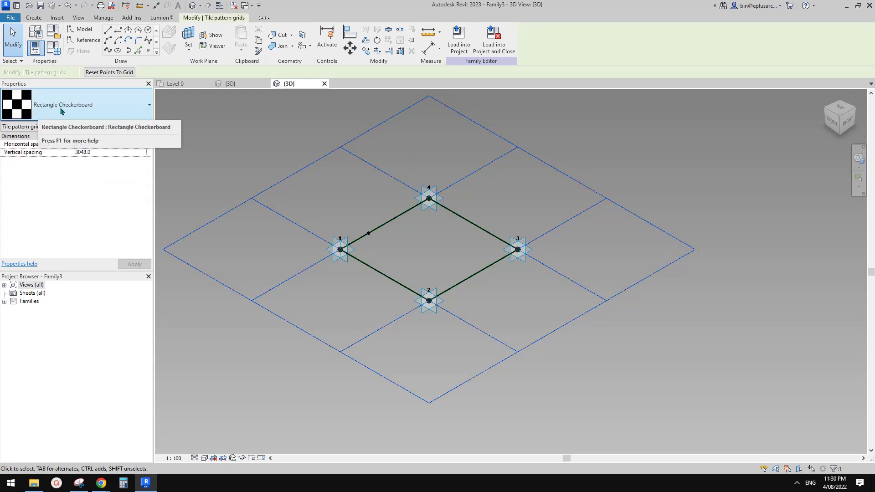
left_click(230, 83)
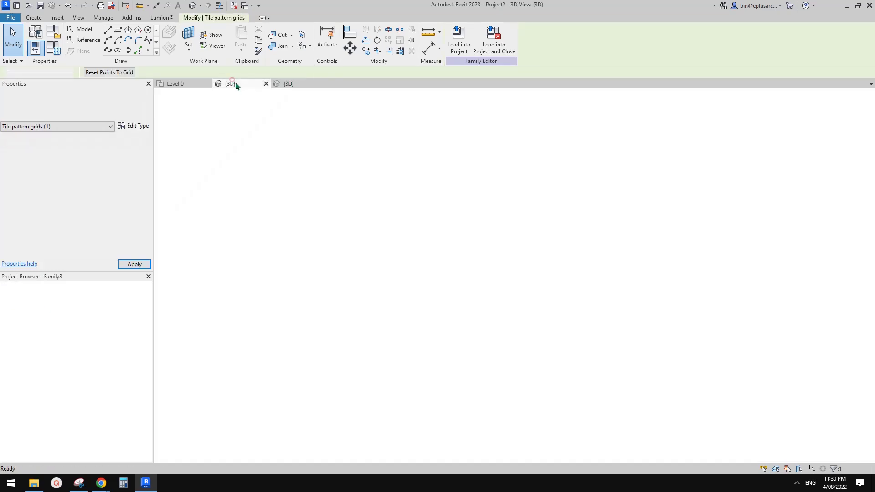
Step: Examine the net panels filling the circular opening up close and from several angles
double_click(461, 196)
scroll(557, 269, "up", 6)
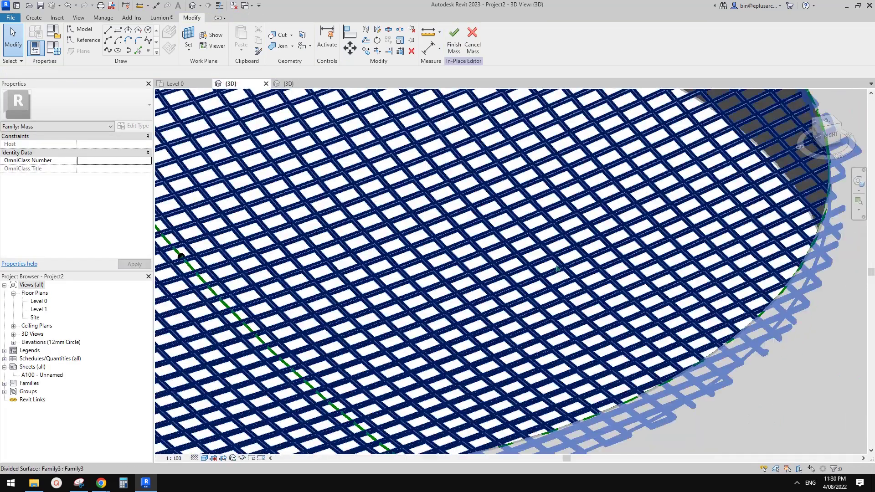
scroll(556, 268, "down", 5)
left_click(598, 255)
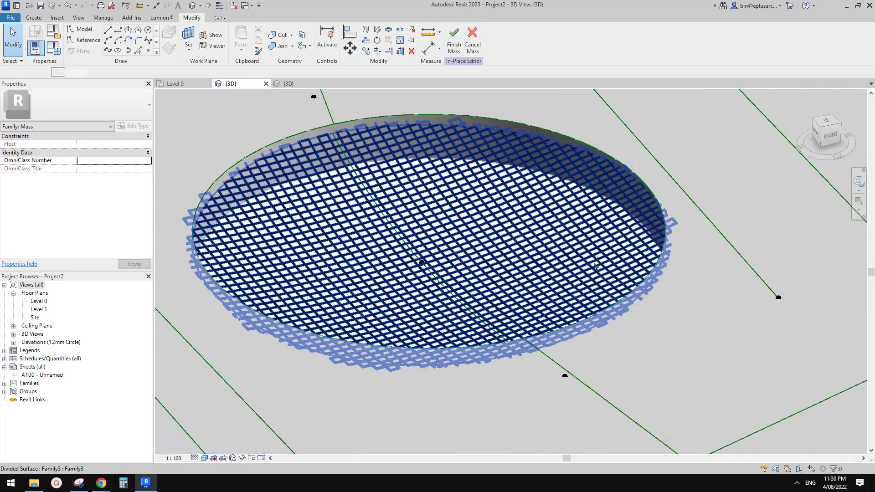
mouse_move(682, 315)
middle_mouse_down("shift")
mouse_move(702, 298)
mouse_move(675, 314)
middle_mouse_up("shift")
left_click(688, 307)
left_click_drag(674, 315, 579, 235)
middle_click_drag(578, 234, 577, 258, "shift")
middle_click_drag(640, 250, 743, 233)
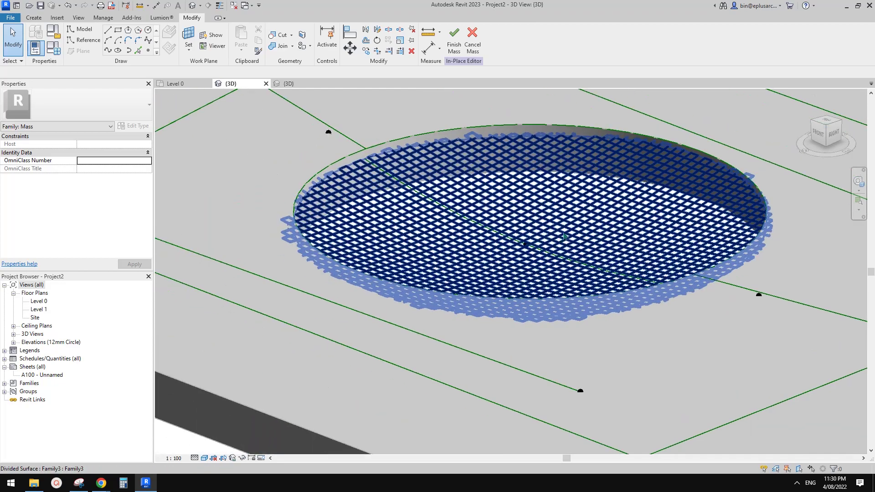
Step: Lower the reference point at the middle of the net's curve to an offset of about -641 mm to deepen the sag
key("Tab")
key("Tab")
key("Tab")
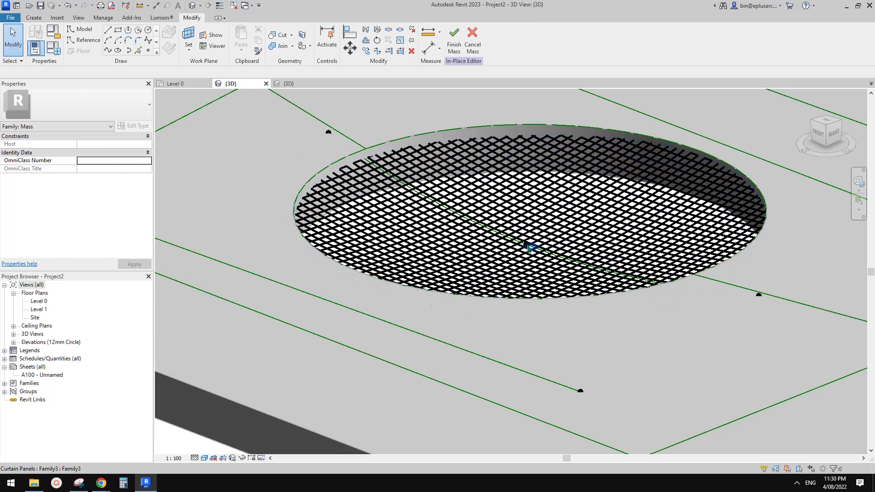
scroll(527, 247, "up", 6)
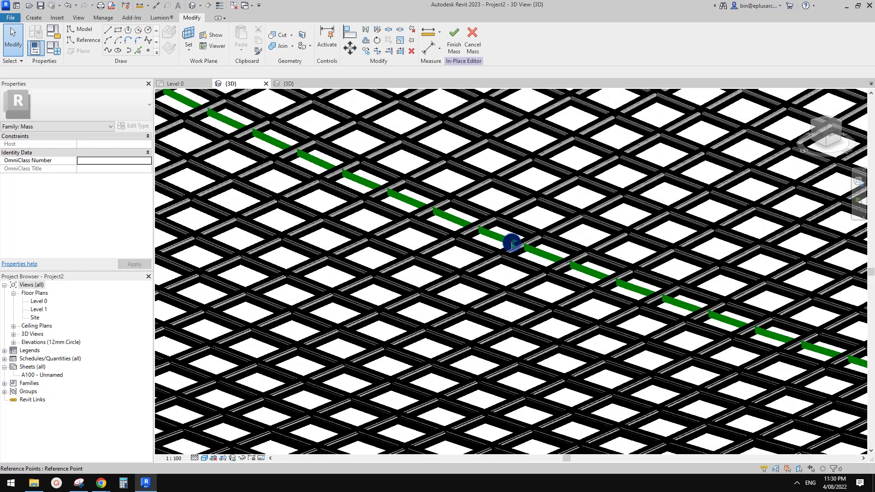
left_click(512, 244)
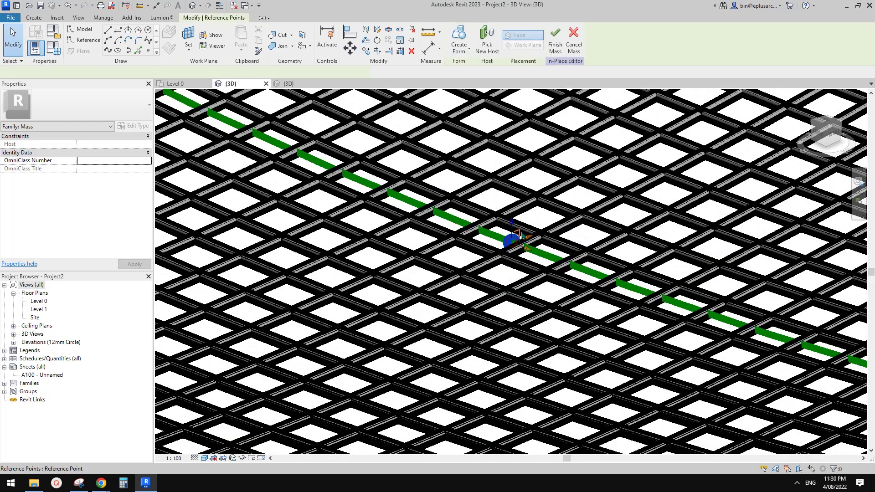
scroll(515, 247, "down", 4)
scroll(518, 250, "down", 5)
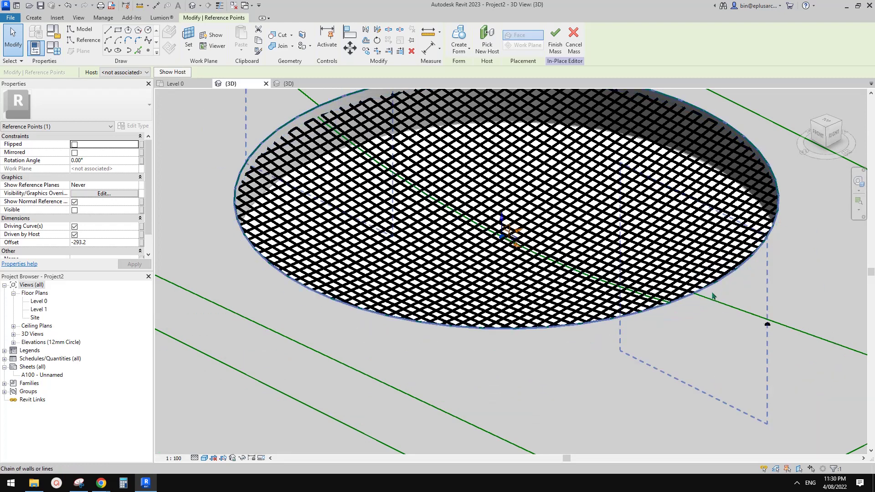
left_click_drag(511, 241, 507, 259)
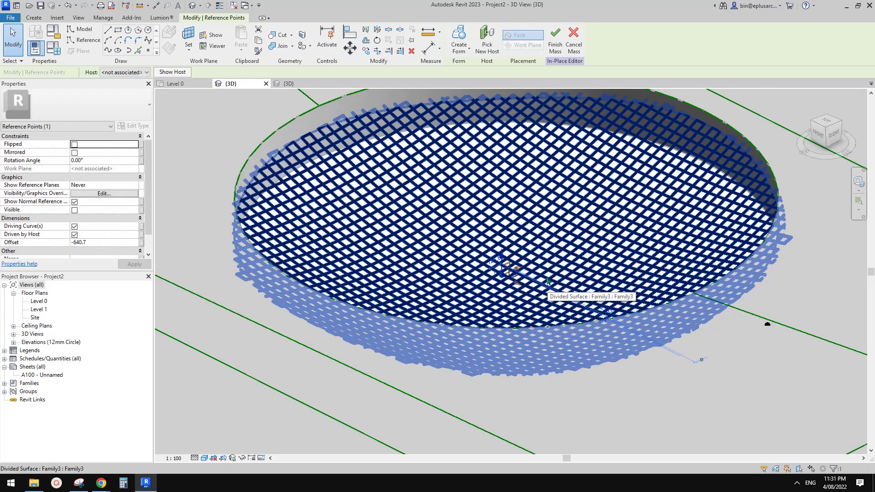
left_click(643, 295)
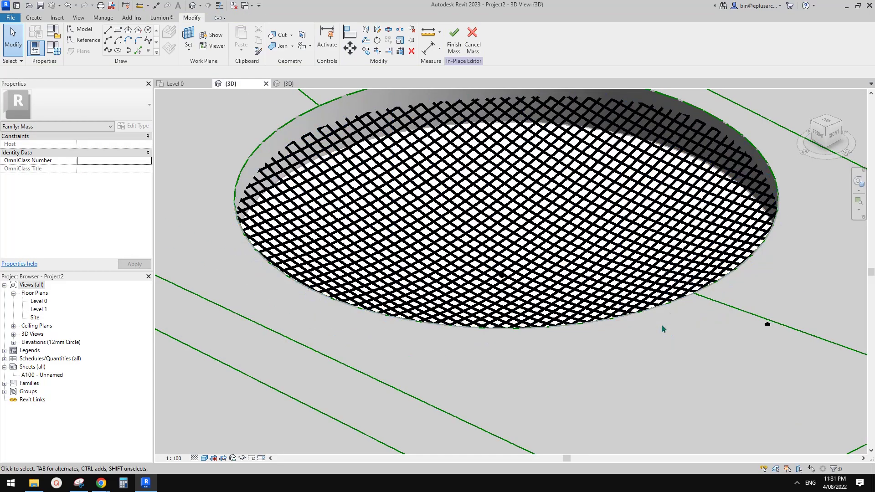
Step: Compare the nets in the circular and square openings, and finish the in-place mass
middle_click_drag(664, 330, 593, 386, "shift")
scroll(593, 385, "down", 5)
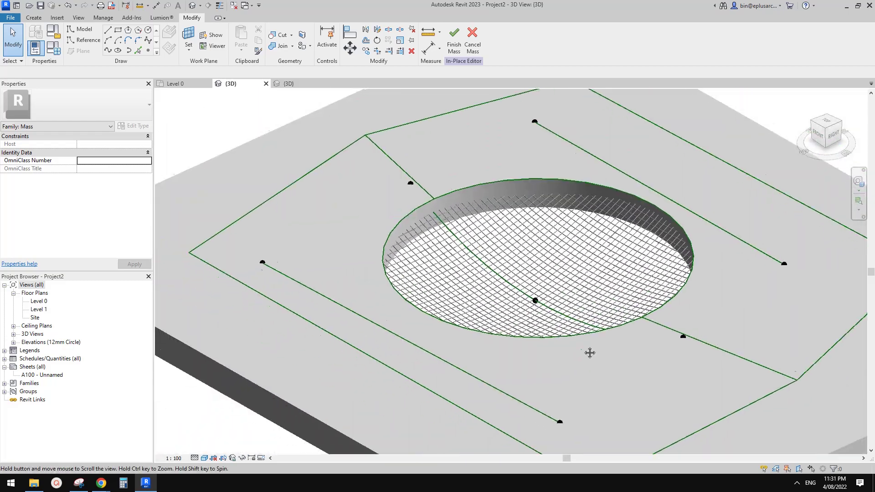
middle_click_drag(587, 351, 547, 361, "shift")
scroll(547, 361, "down", 1)
middle_click_drag(475, 380, 615, 278)
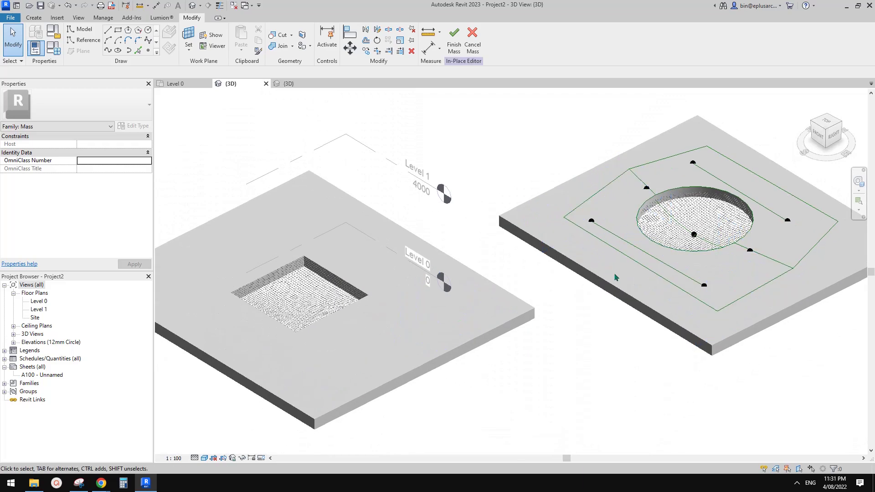
scroll(349, 307, "up", 1)
mouse_move(377, 307)
middle_mouse_down()
mouse_move(545, 303)
mouse_move(483, 301)
mouse_move(371, 317)
middle_mouse_up()
scroll(499, 292, "up", 3)
scroll(463, 285, "down", 2)
middle_click_drag(462, 286, 294, 322)
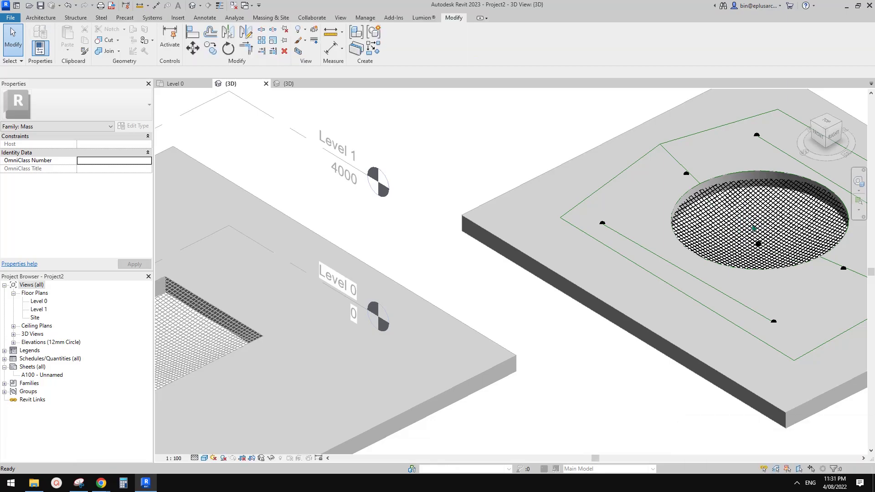
Step: Inspect the finished circular net up close, selecting a single Family3 curtain panel and the whole mass
scroll(623, 267, "up", 5)
middle_click_drag(623, 267, 518, 286)
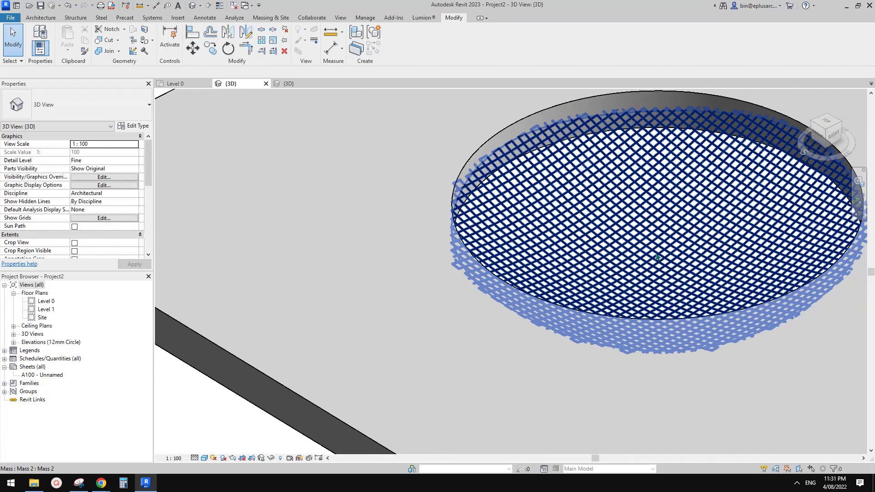
scroll(472, 245, "up", 4)
scroll(472, 245, "up", 3)
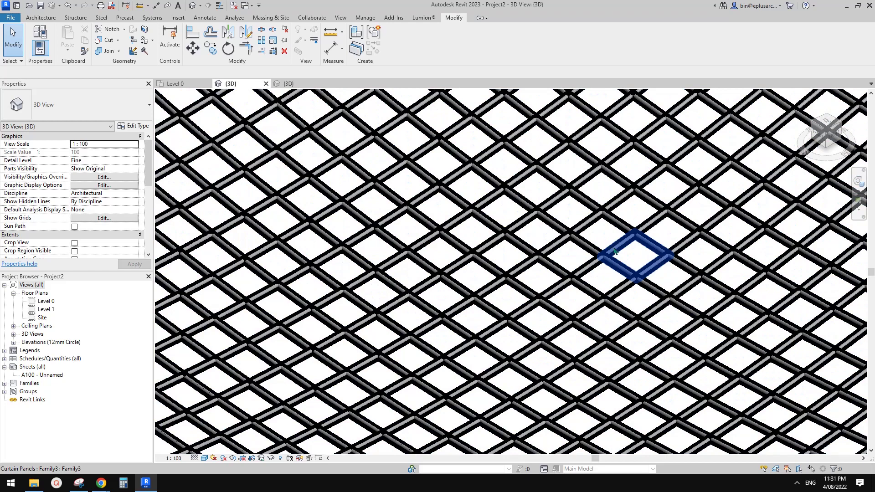
left_click(614, 250)
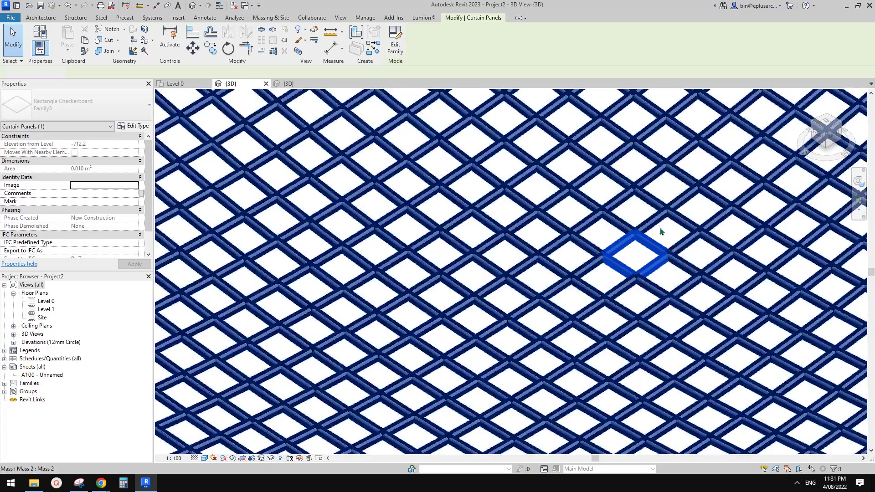
left_click(660, 232)
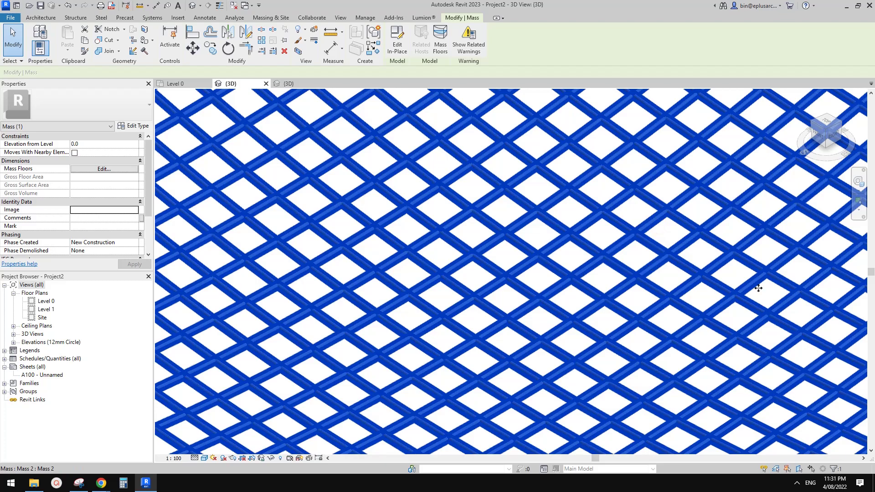
Step: Clear the mass selection, select one Family3 curtain panel in the circular net, and examine the mesh joints up close
key("Escape")
left_click(630, 237)
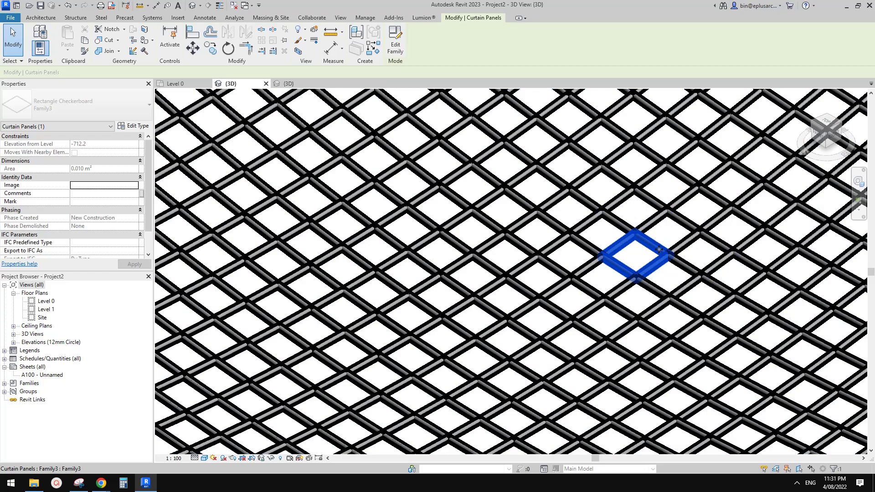
scroll(667, 238, "up", 8)
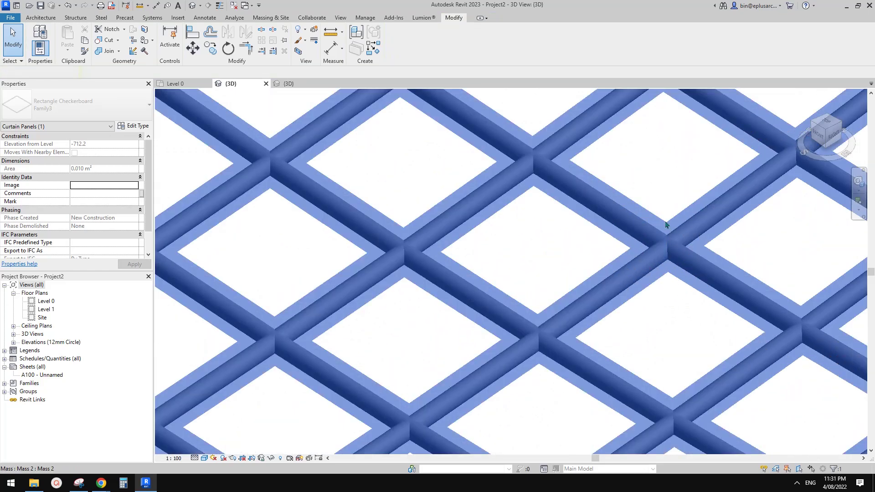
key("Escape")
scroll(680, 323, "down", 10)
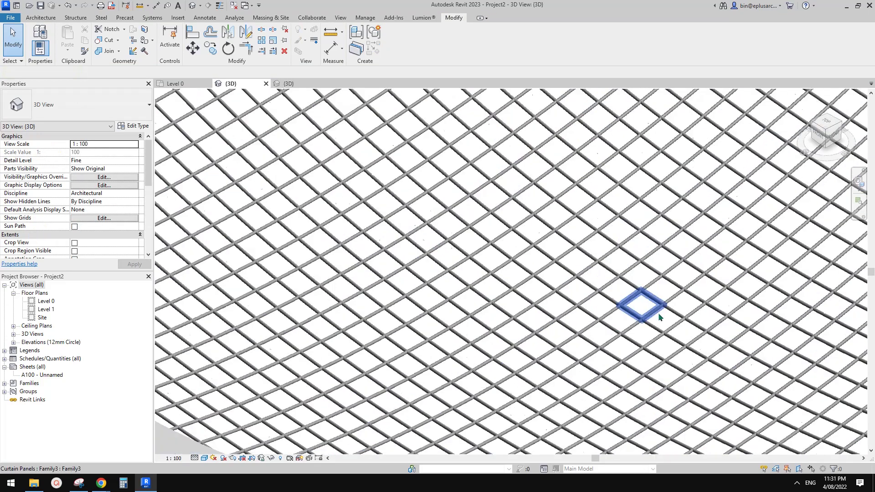
Step: Review both floor slabs with their finished nets in the square and circular openings in the overall 3D view
scroll(680, 325, "down", 6)
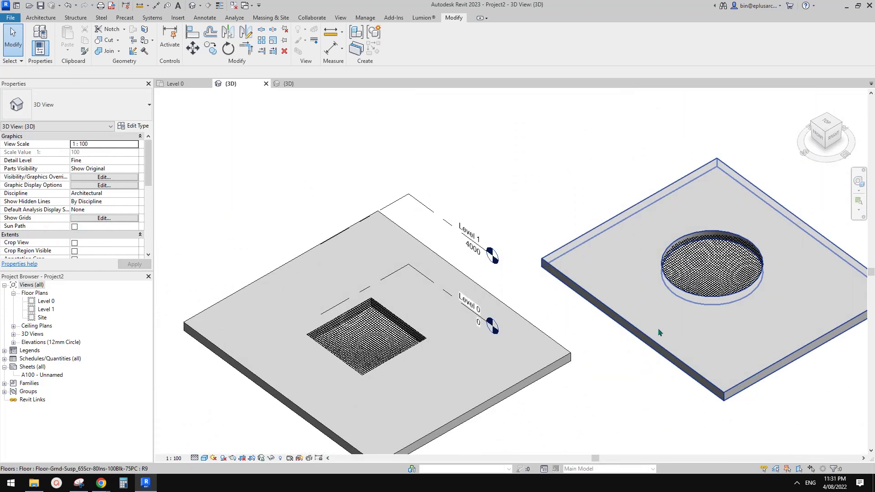
scroll(663, 337, "down", 2)
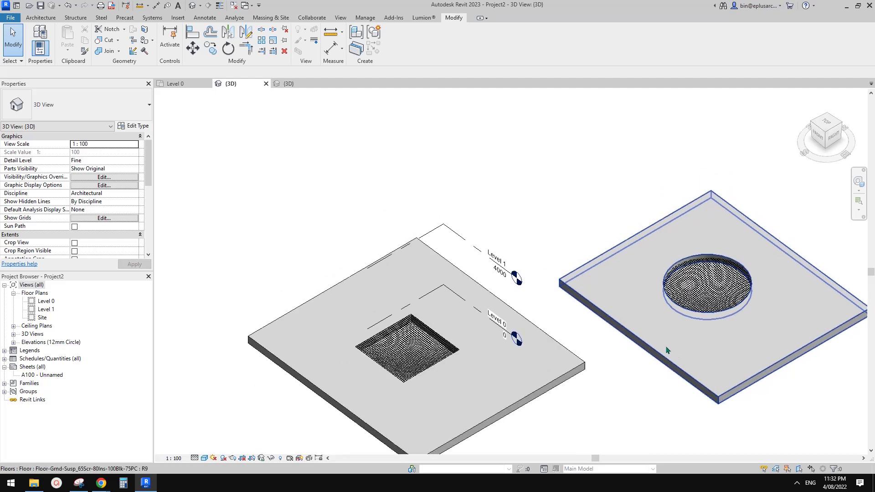
middle_click_drag(691, 352, 685, 344, "shift")
scroll(725, 319, "up", 6)
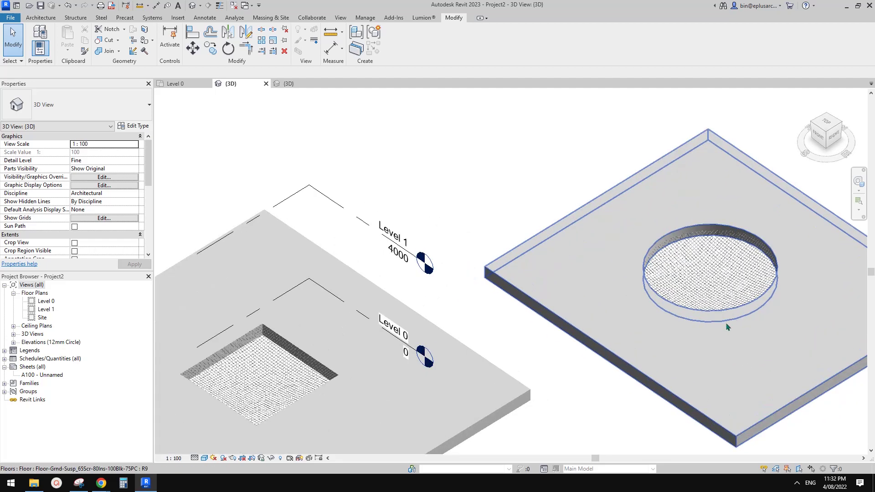
scroll(712, 297, "down", 5)
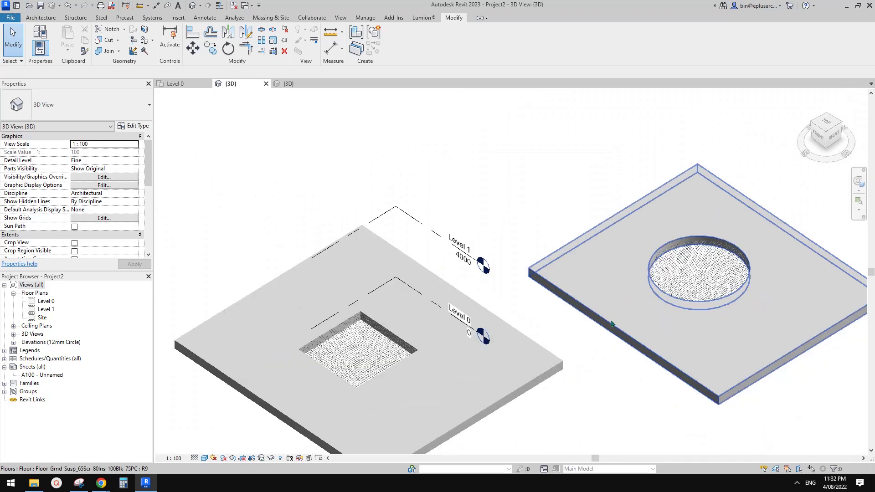
middle_click_drag(609, 323, 718, 280)
scroll(709, 290, "up", 1)
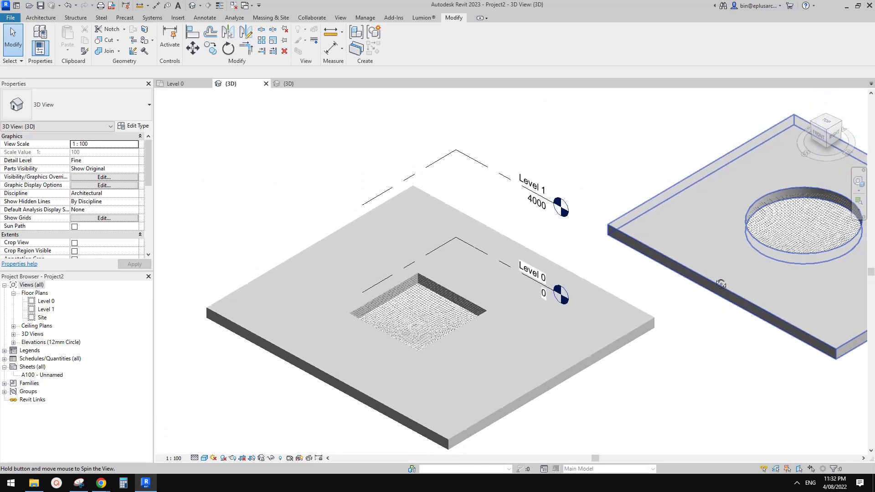
scroll(695, 295, "up", 2)
middle_click_drag(689, 300, 680, 305)
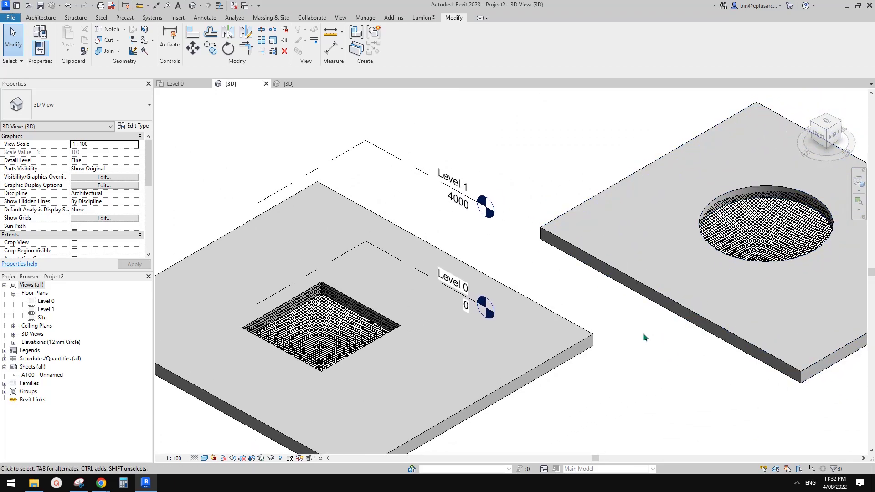